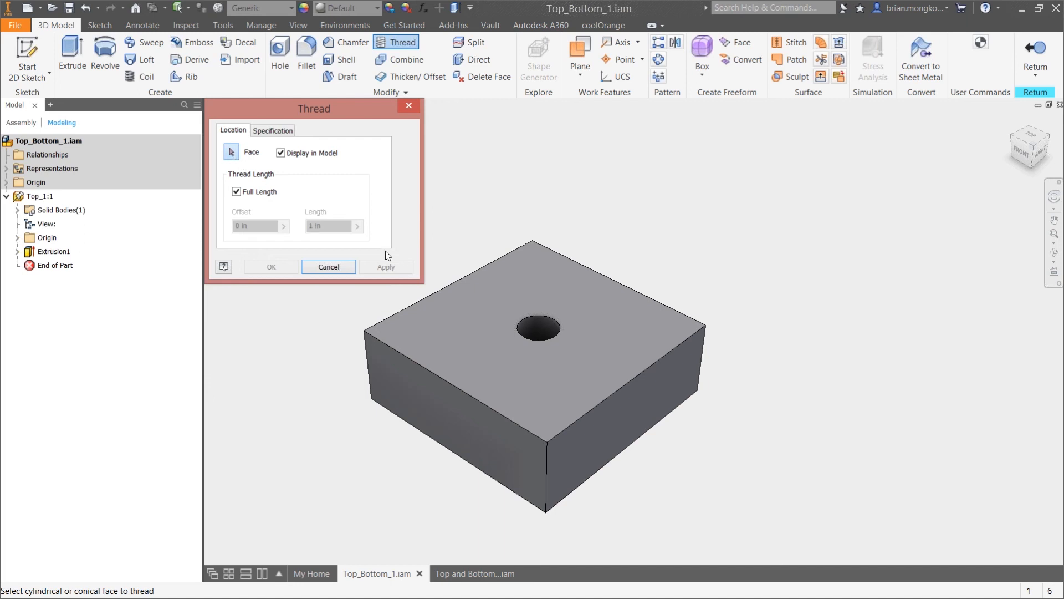
# Select the block's hole face for a full-length thread and examine its preview and the available thread types
pyautogui.click(544, 327)
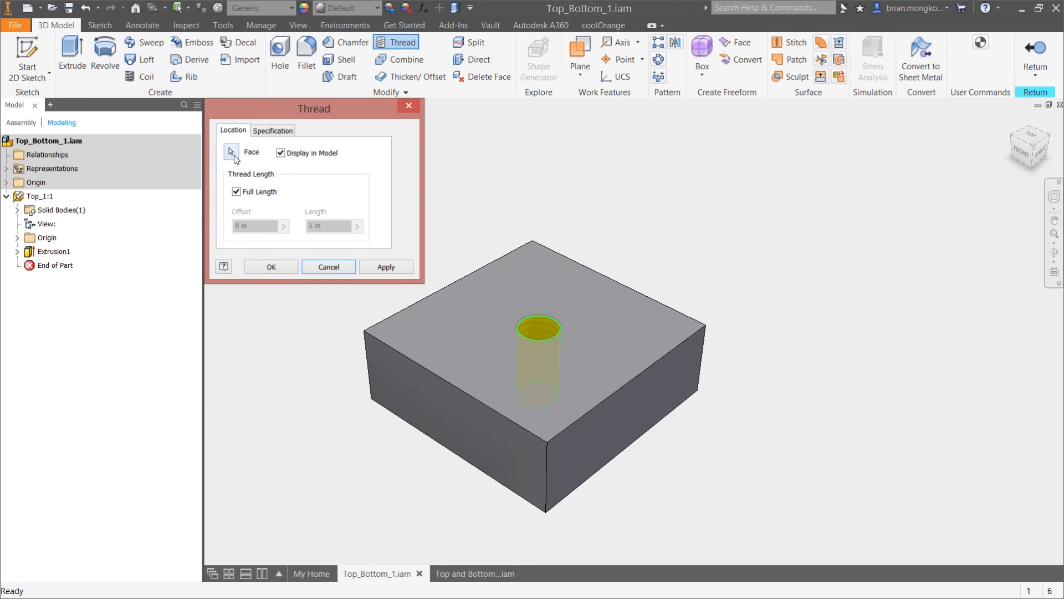
pyautogui.scroll(5, 541, 337)
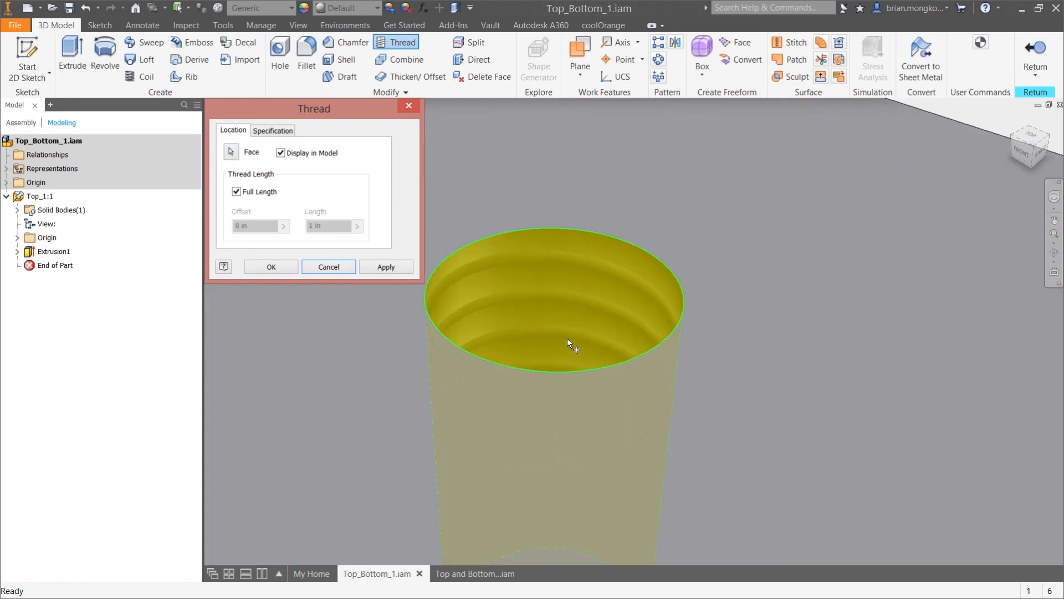
pyautogui.scroll(-5, 567, 340)
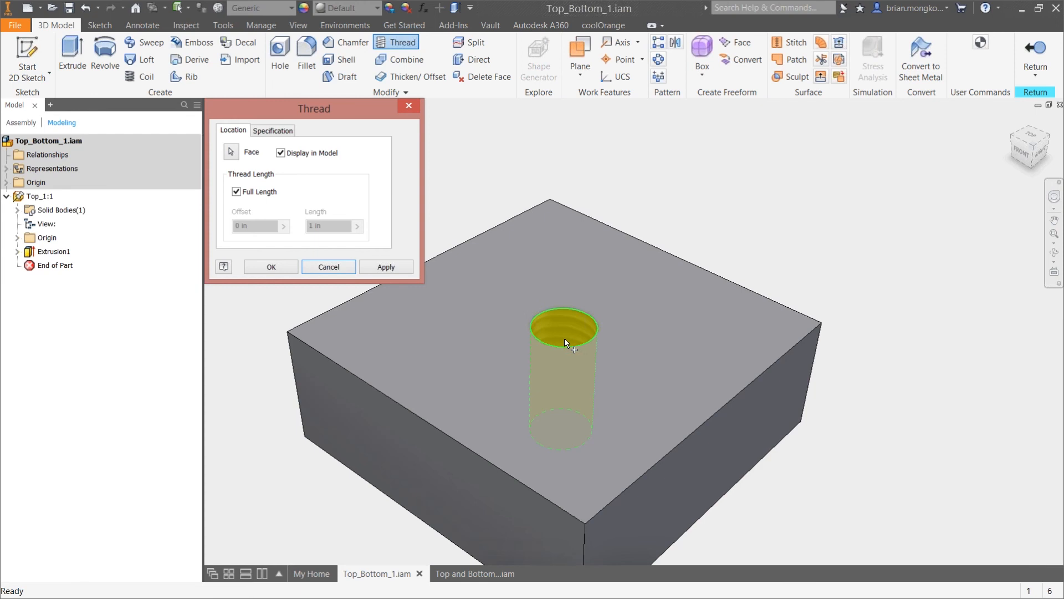
pyautogui.click(285, 133)
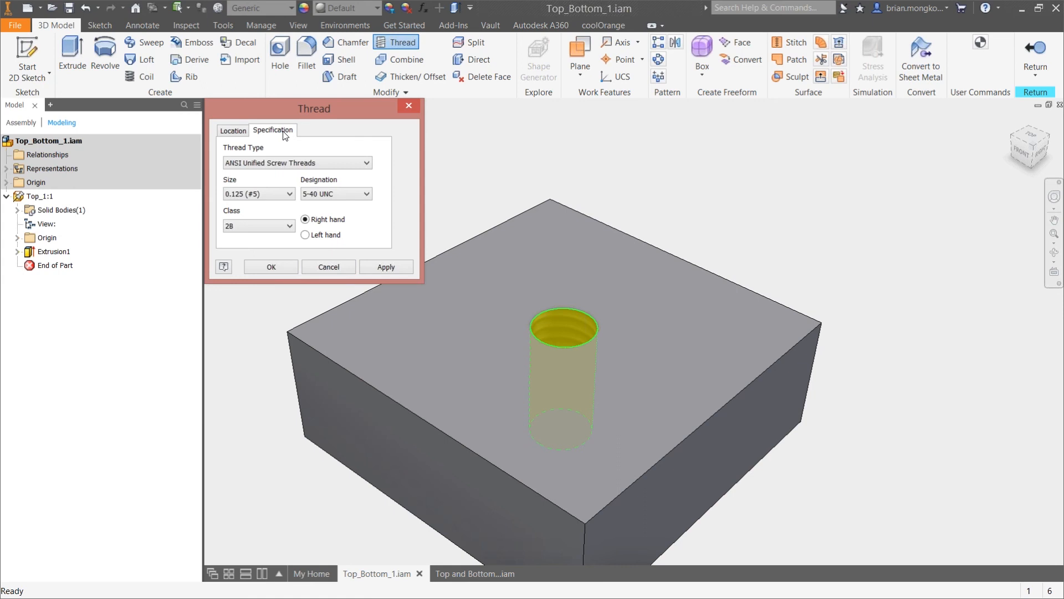
pyautogui.click(319, 162)
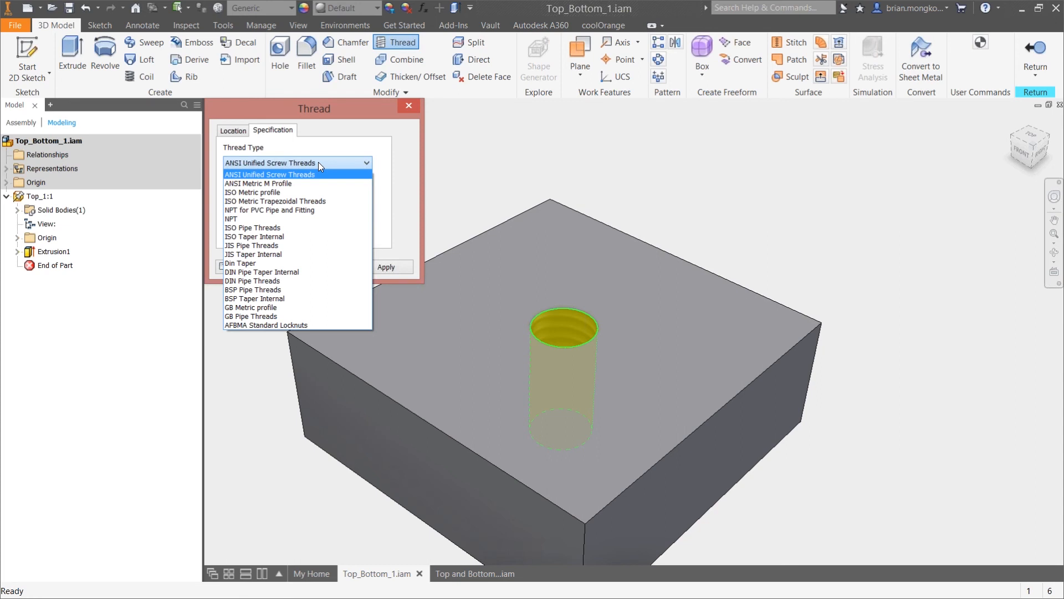
pyautogui.click(318, 162)
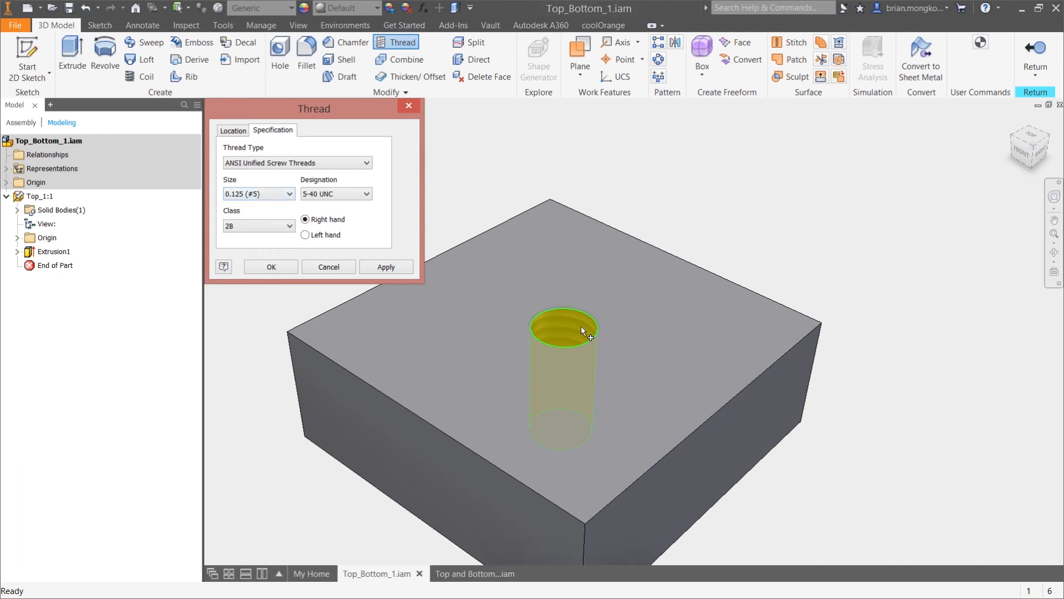
# Try to create a right-hand 3/8-16 UNC thread, size 0.375, class 2B, on the selected hole
pyautogui.click(274, 195)
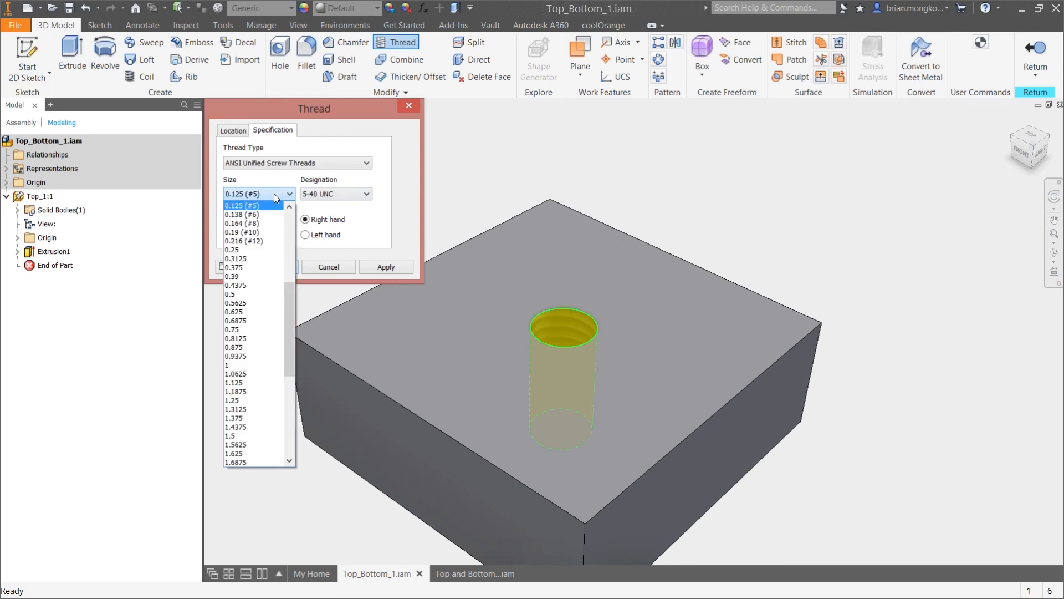
pyautogui.click(254, 267)
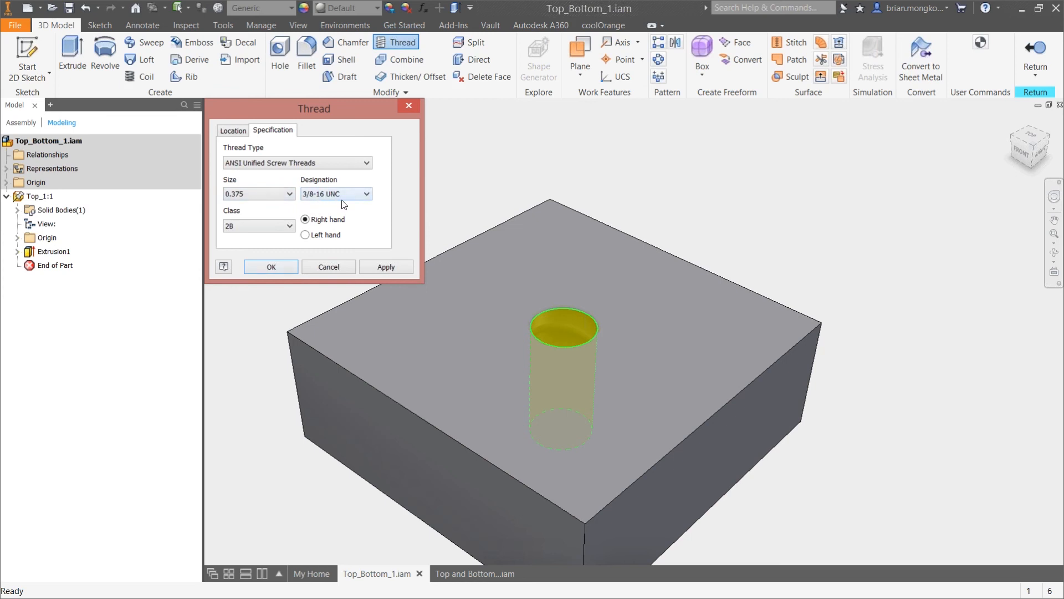
pyautogui.click(359, 197)
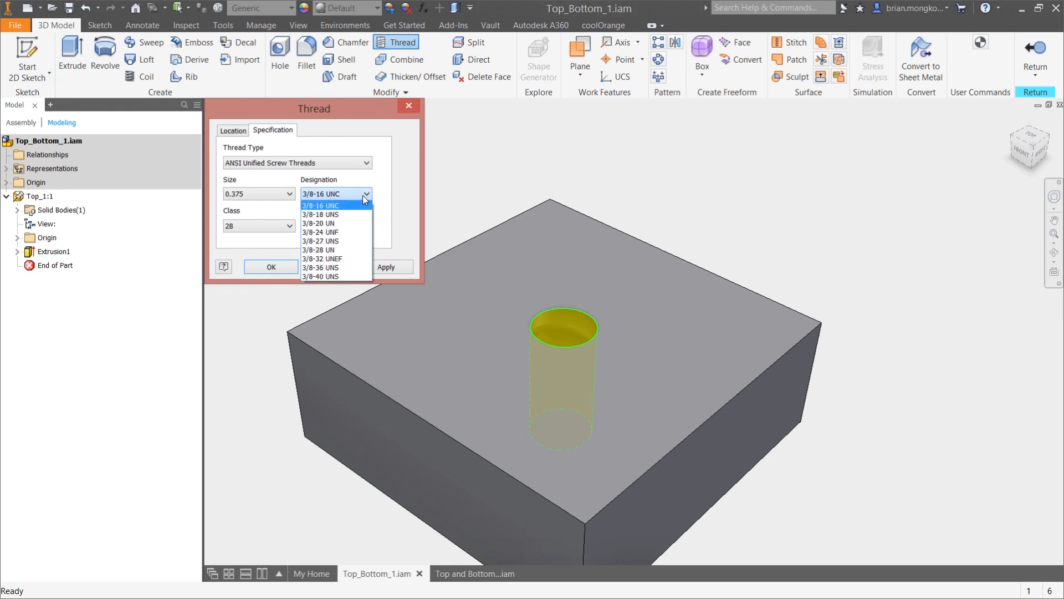
pyautogui.click(363, 195)
pyautogui.click(286, 227)
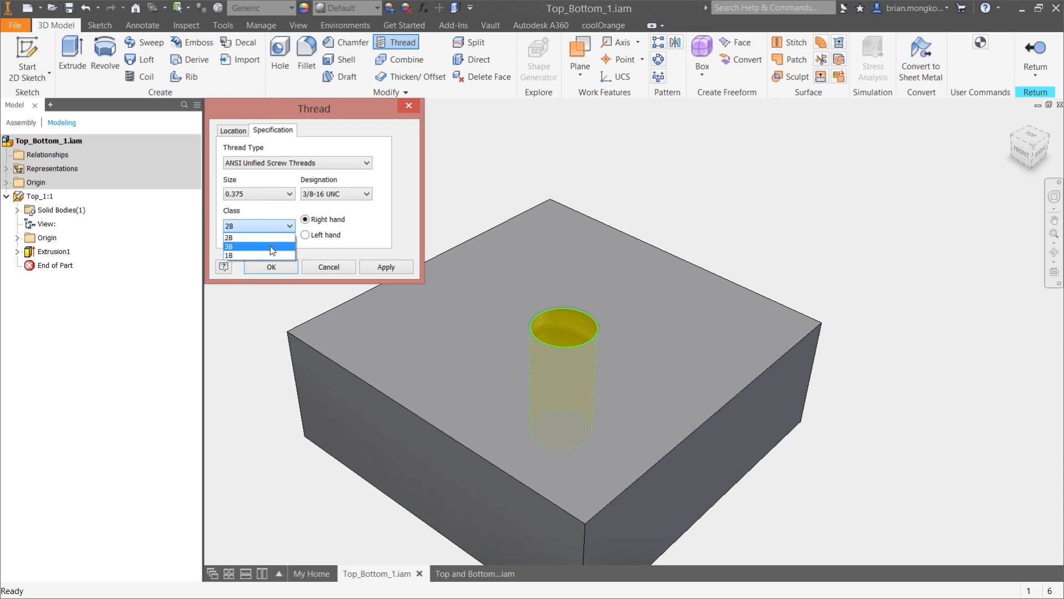
pyautogui.click(277, 225)
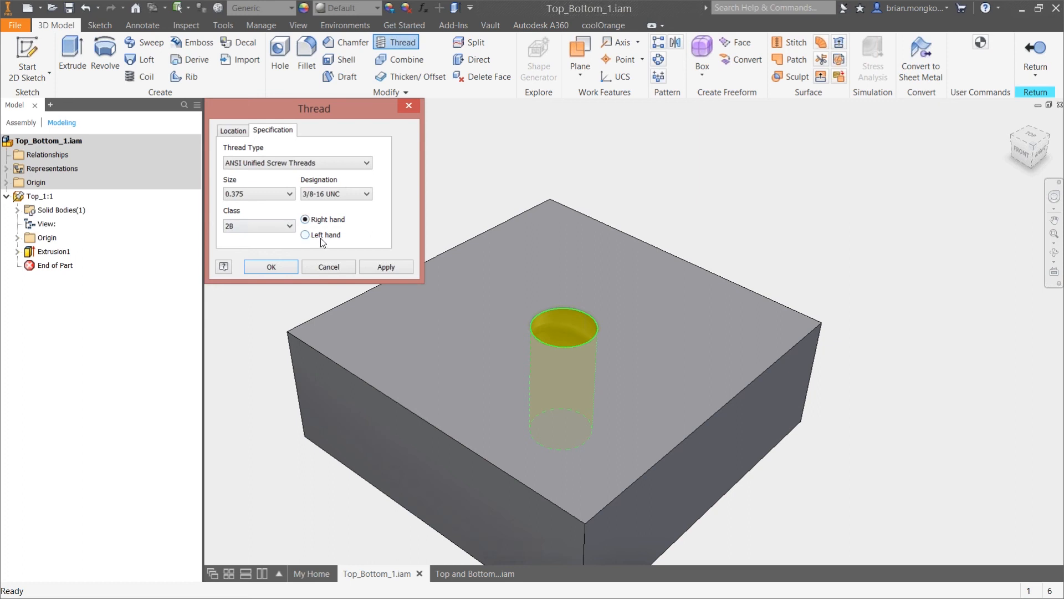
pyautogui.click(284, 270)
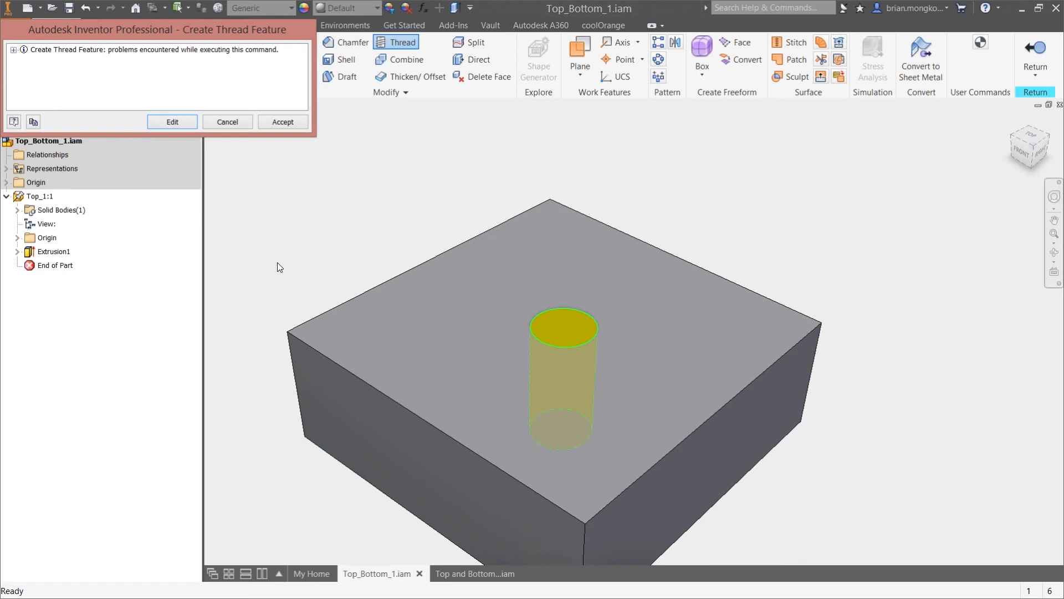
# Expand the details of the thread creation problem, return to the thread settings and cancel the thread
pyautogui.click(13, 50)
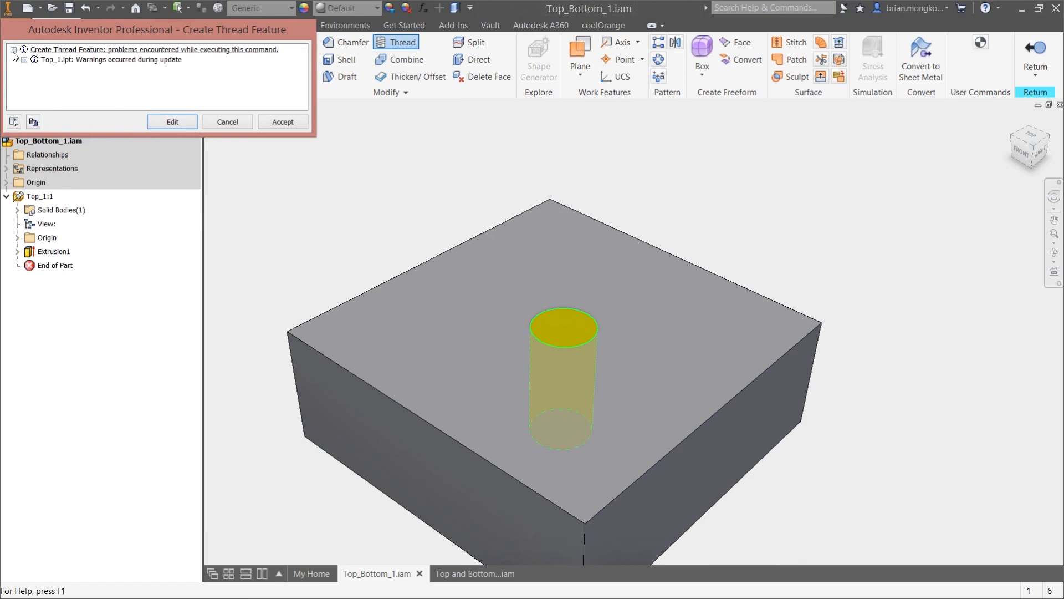
pyautogui.click(23, 59)
pyautogui.click(34, 70)
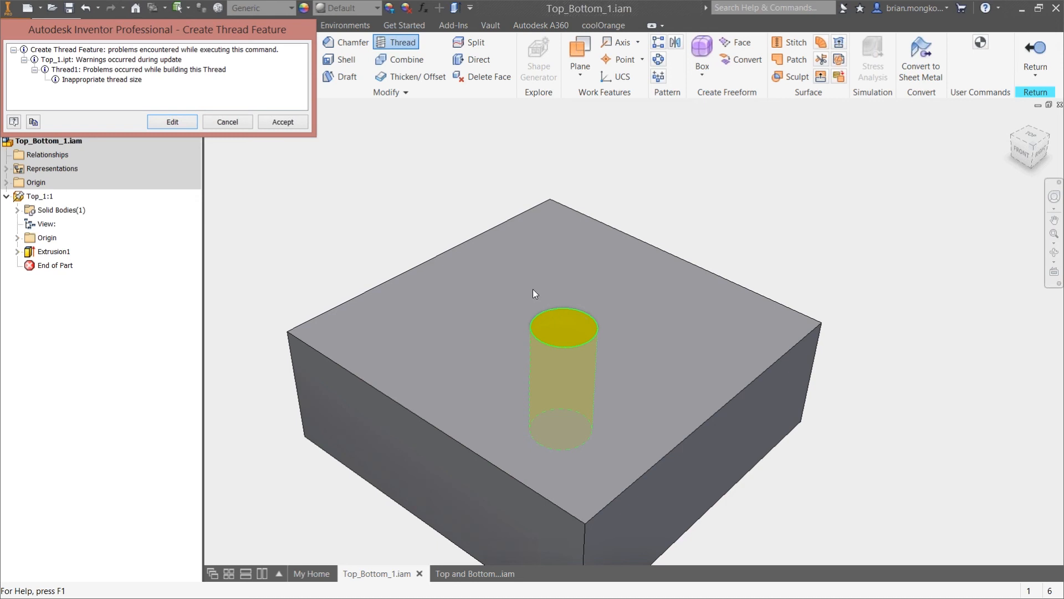
pyautogui.click(173, 121)
pyautogui.click(281, 131)
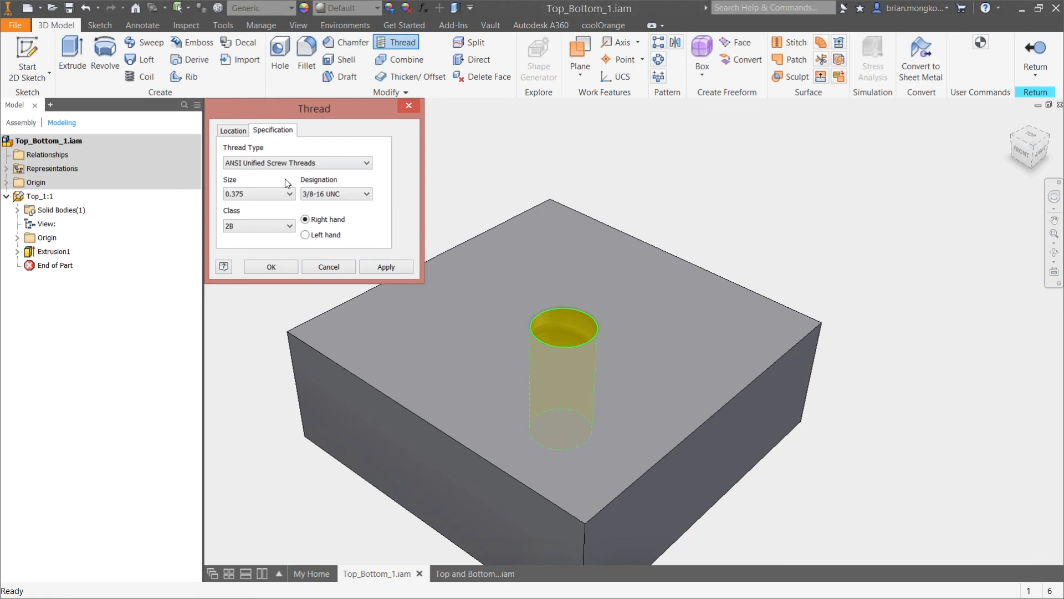
pyautogui.click(327, 267)
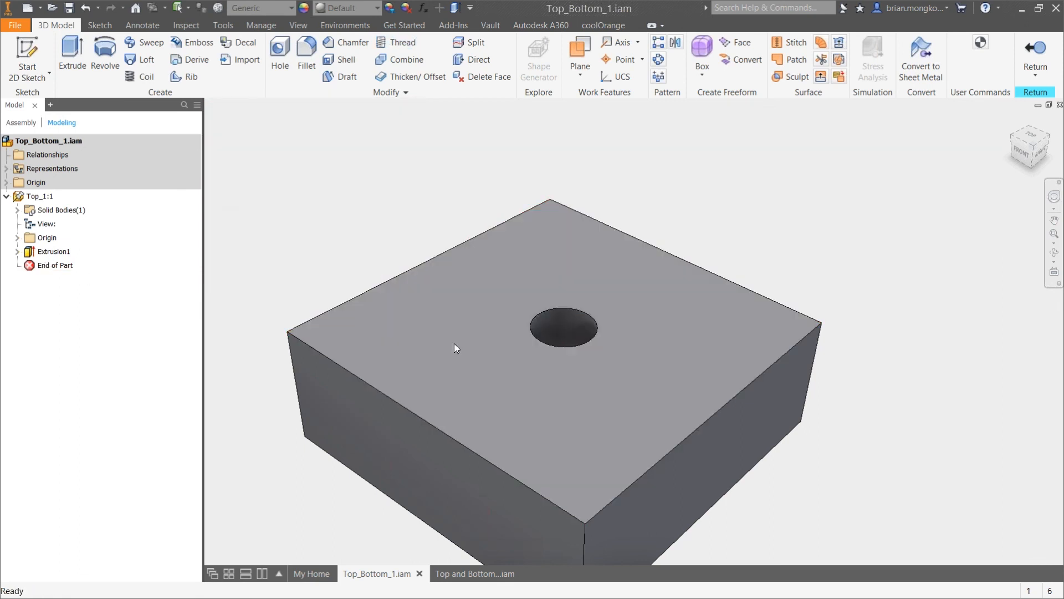
# Edit the extrusion's sketch, set the hole circle's diameter to .375 in and finish the sketch
pyautogui.click(17, 251)
pyautogui.doubleClick(55, 265)
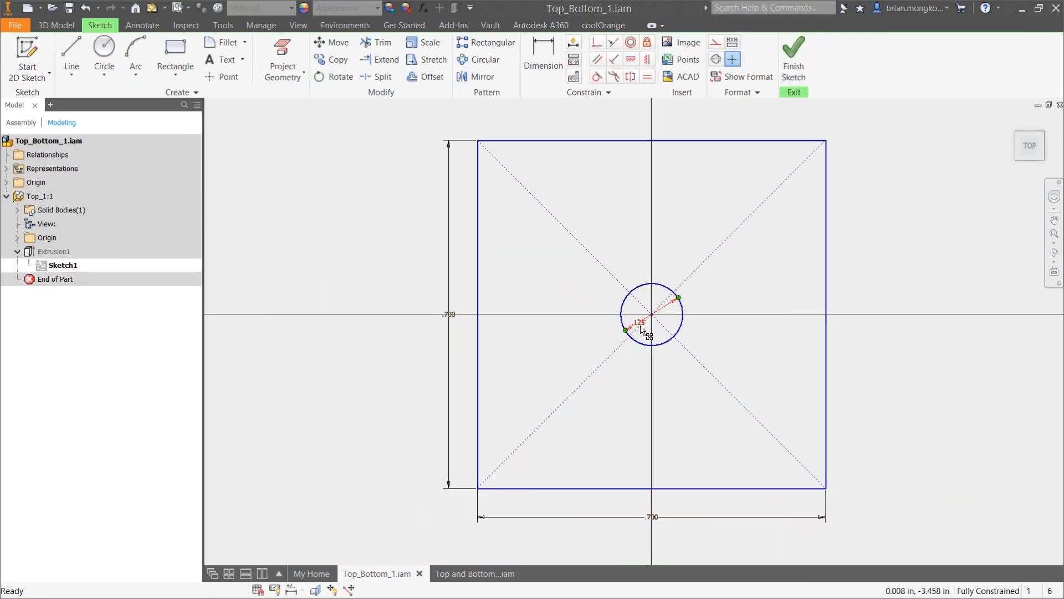
pyautogui.doubleClick(626, 332)
pyautogui.write('.375')
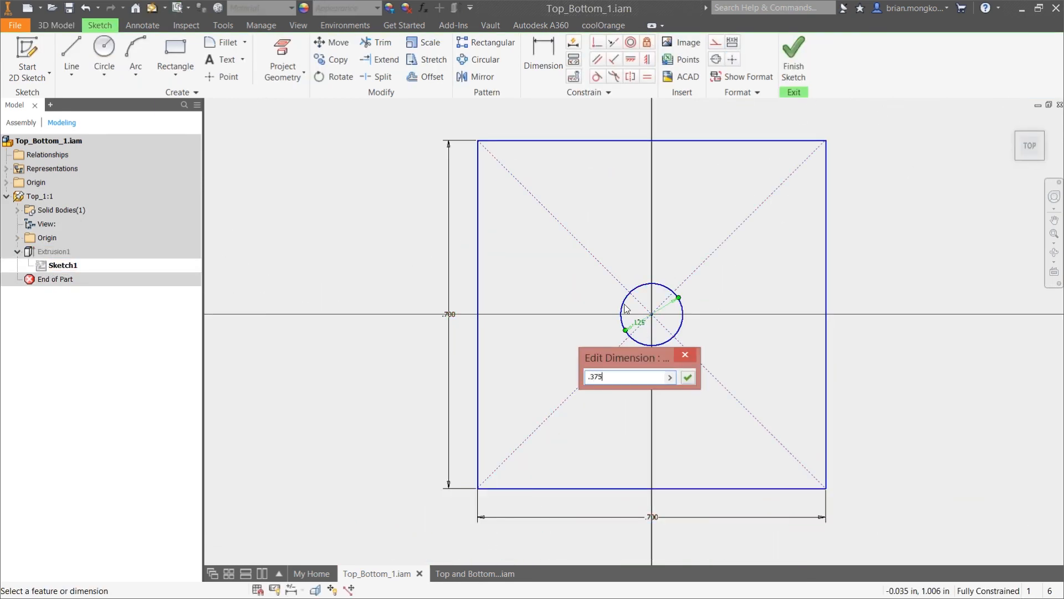
pyautogui.press('Return')
pyautogui.click(788, 58)
# Thread the hole over its full length with a right-hand ANSI Unified 3/8-16 UNC thread, size 0.375, class 2B
pyautogui.click(395, 42)
pyautogui.click(586, 304)
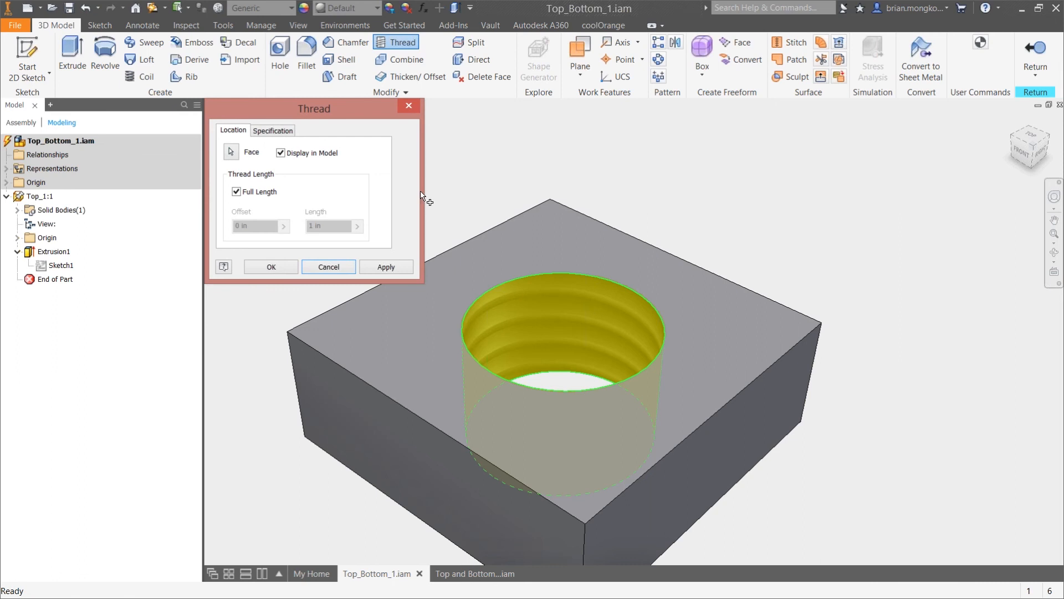
pyautogui.click(272, 130)
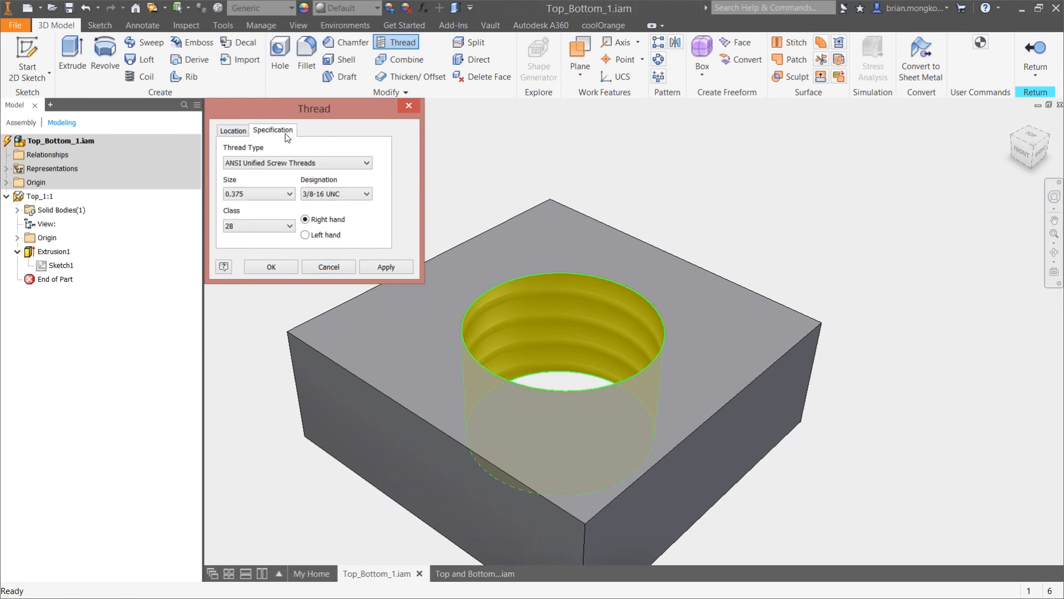
pyautogui.click(289, 266)
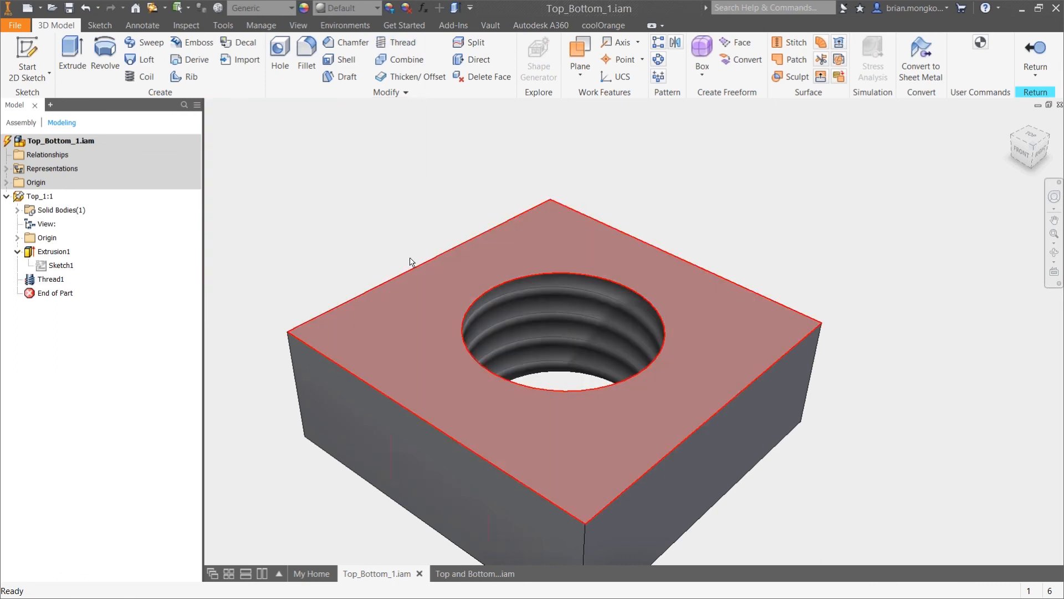
# Examine the shape of the thread inside the hole up close and from several angles
pyautogui.scroll(-2, 737, 278)
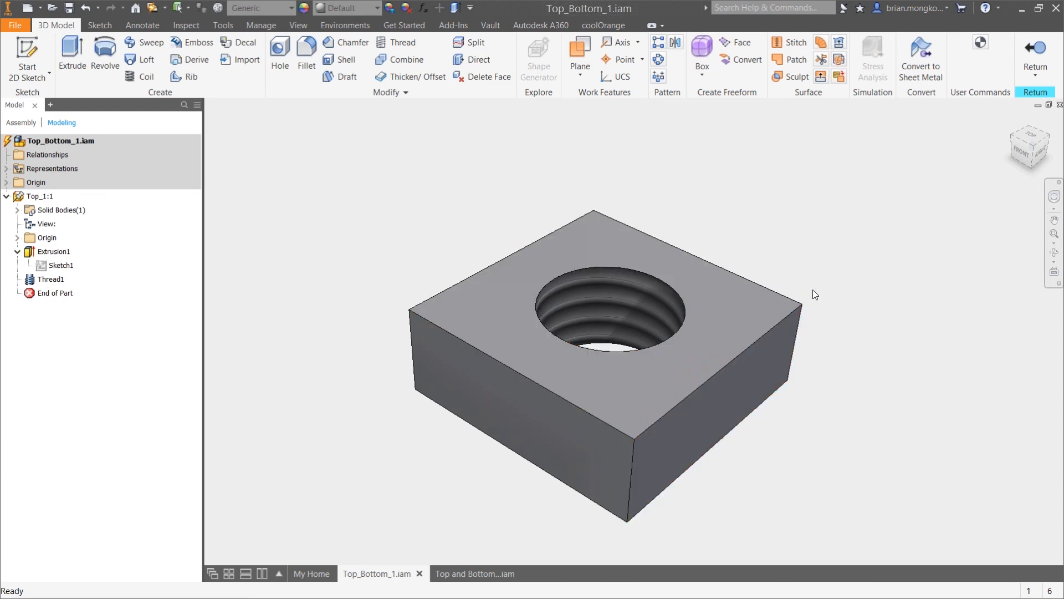
pyautogui.moveTo(780, 257)
pyautogui.keyDown('shift'); pyautogui.mouseDown(button='middle')
pyautogui.moveTo(800, 285)
pyautogui.moveTo(772, 292)
pyautogui.moveTo(774, 271)
pyautogui.mouseUp(button='middle'); pyautogui.keyUp('shift')
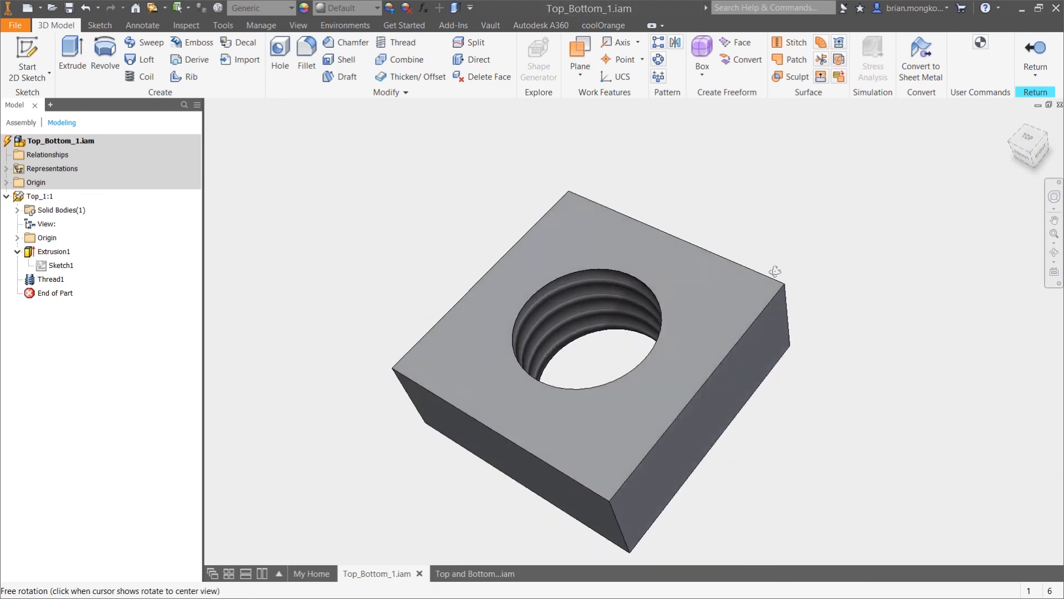
pyautogui.scroll(5, 610, 352)
pyautogui.moveTo(610, 352)
pyautogui.keyDown('shift'); pyautogui.mouseDown(button='middle')
pyautogui.moveTo(673, 360)
pyautogui.moveTo(665, 373)
pyautogui.moveTo(623, 368)
pyautogui.moveTo(588, 344)
pyautogui.moveTo(681, 352)
pyautogui.moveTo(660, 336)
pyautogui.moveTo(592, 350)
pyautogui.mouseUp(button='middle'); pyautogui.keyUp('shift')
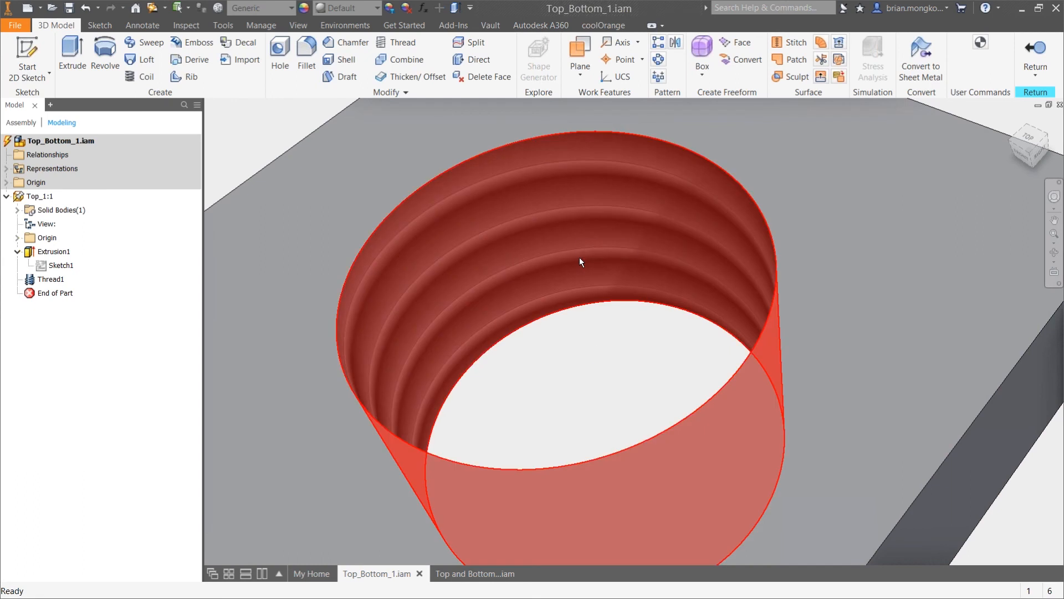
pyautogui.click(580, 258)
pyautogui.scroll(-6, 584, 321)
pyautogui.keyDown('shift'); pyautogui.moveTo(722, 369); pyautogui.dragTo(632, 343, button='middle'); pyautogui.keyUp('shift')
pyautogui.scroll(4, 609, 414)
pyautogui.keyDown('shift'); pyautogui.moveTo(609, 414); pyautogui.dragTo(565, 334, button='middle'); pyautogui.keyUp('shift')
pyautogui.click(564, 327)
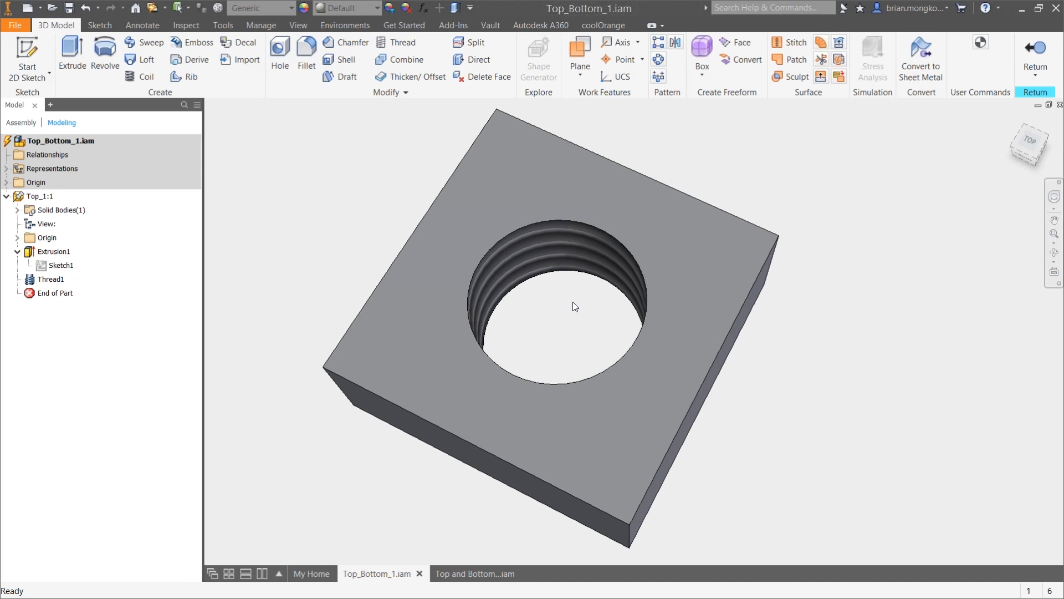
# Switch to Chrome and look over the threadModeler website and the add-in's Autodesk App Store page
pyautogui.click(612, 28)
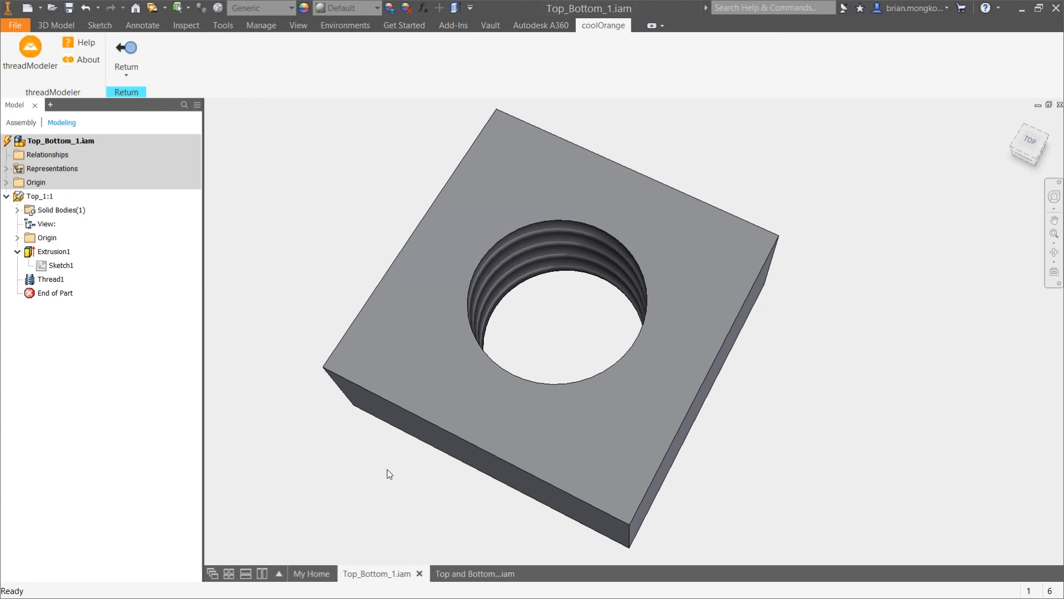
pyautogui.hotkey('alt', 'Tab')
pyautogui.hotkey('alt', 'Tab')
pyautogui.hotkey('alt', 'Tab')
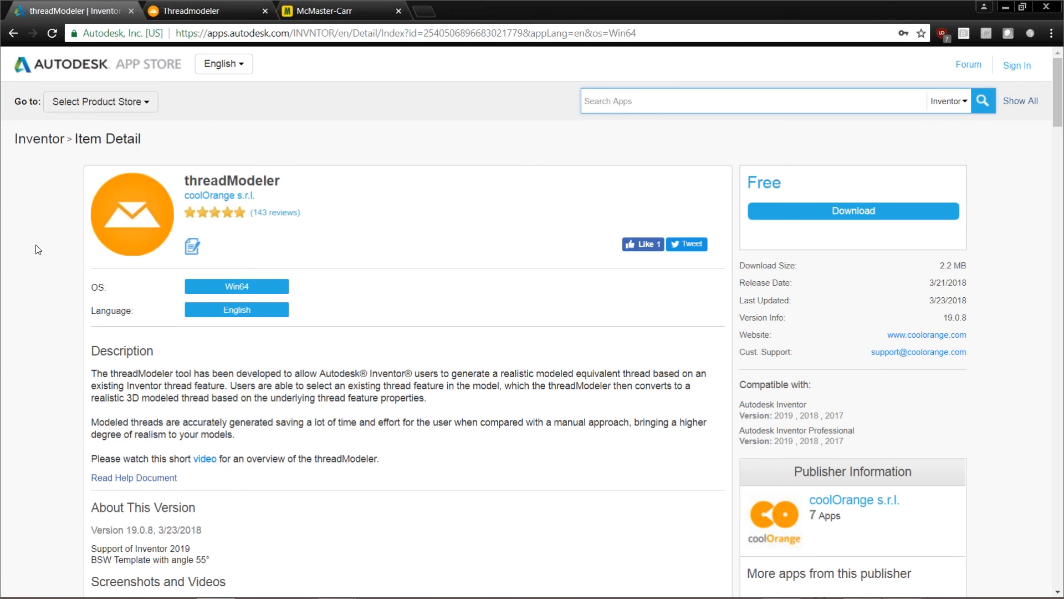
pyautogui.click(214, 12)
pyautogui.scroll(-3, 82, 300)
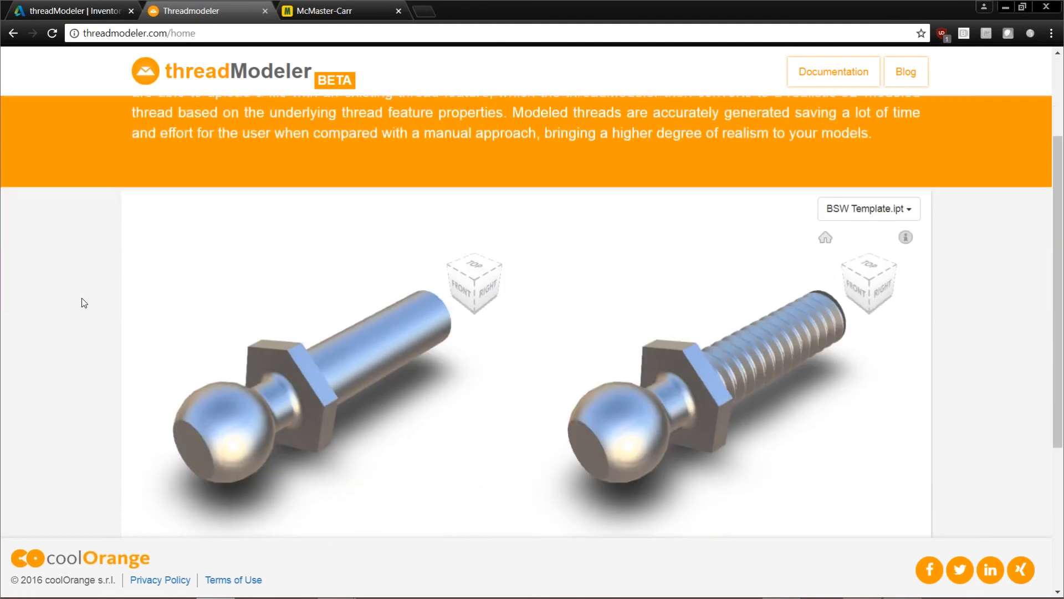
pyautogui.scroll(-1, 83, 302)
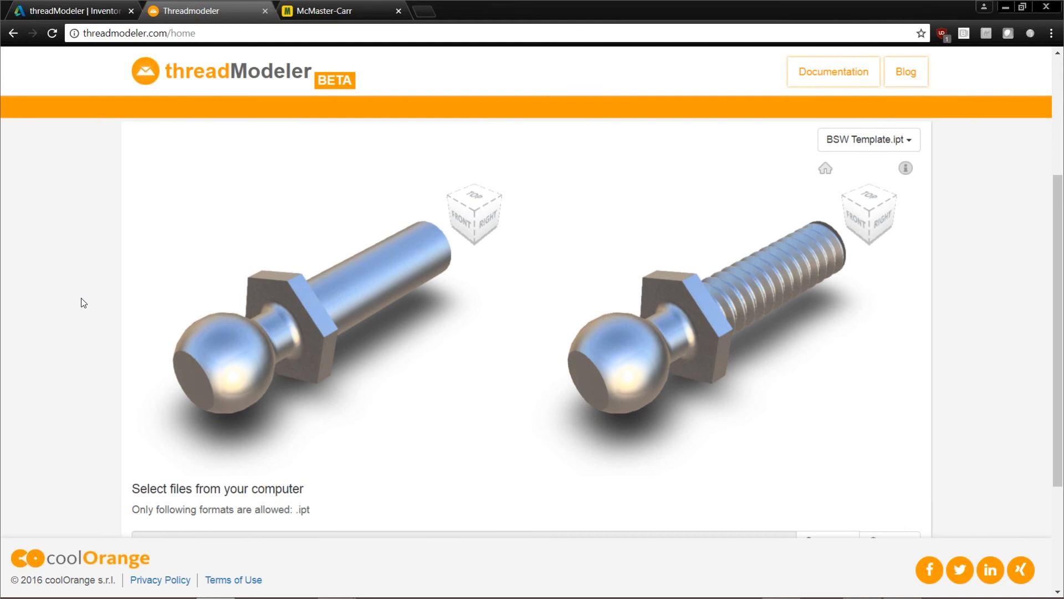
pyautogui.scroll(2, 82, 302)
pyautogui.click(76, 10)
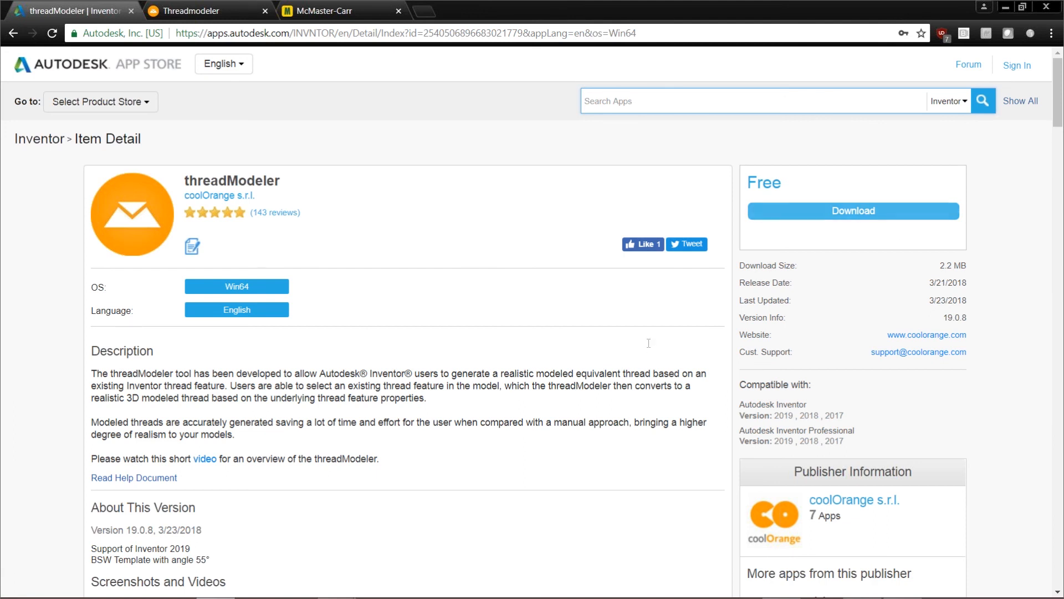
# Switch to Inventor and convert Thread1 into a modeled thread with threadModeler, using the default sketch template and 0.10 % pitch offset
pyautogui.hotkey('alt', 'Tab')
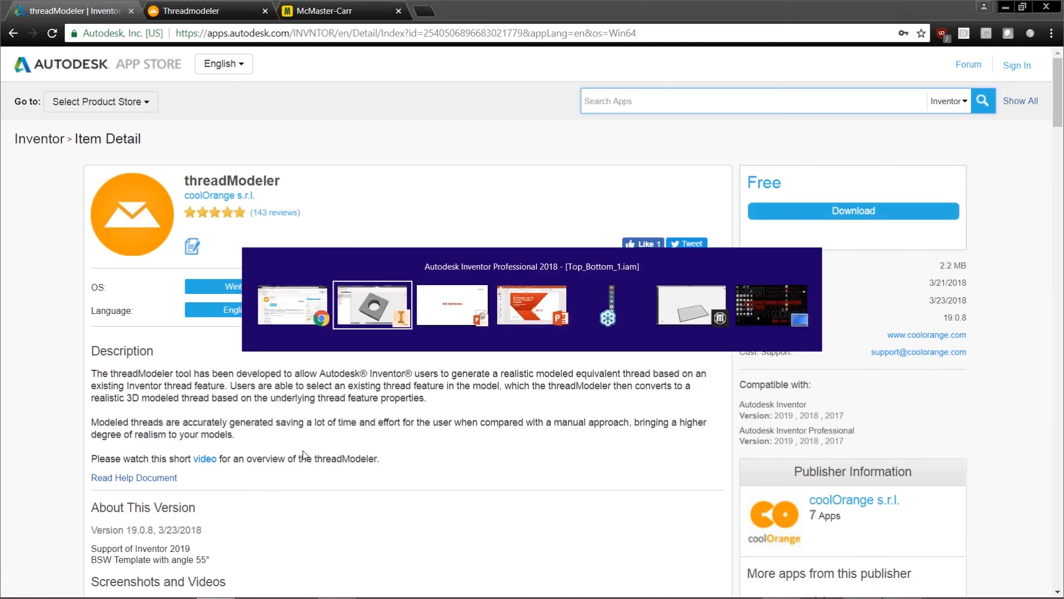
pyautogui.hotkey('alt', 'Tab')
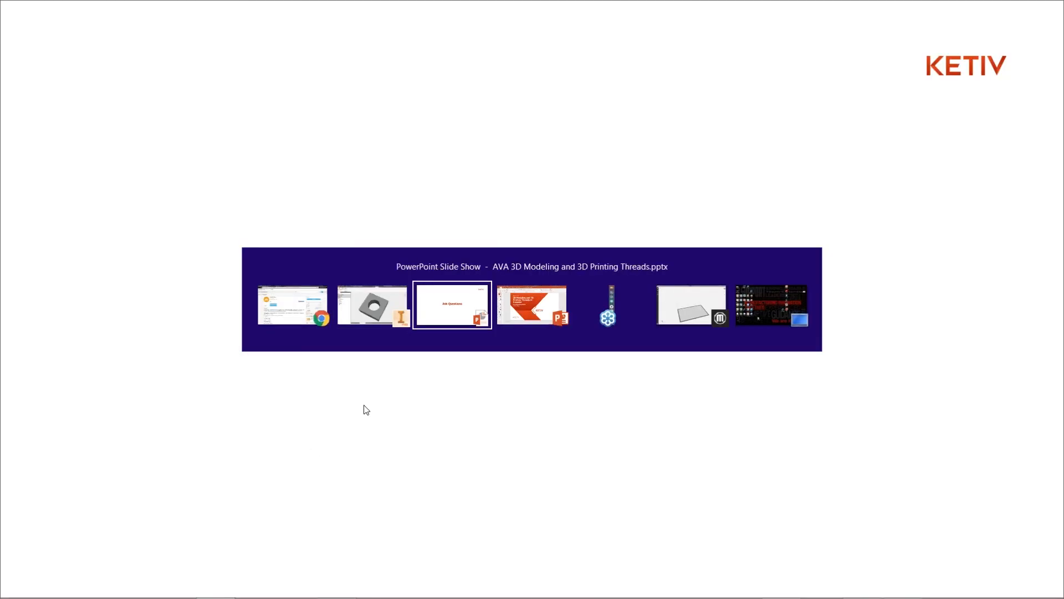
pyautogui.hotkey('alt', 'shift', 'Tab')
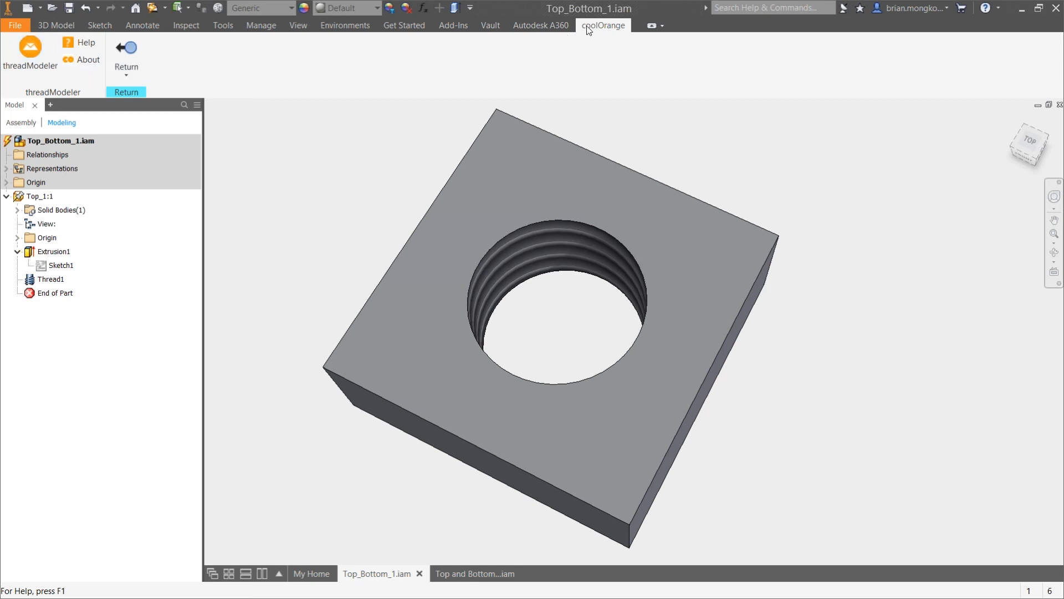
pyautogui.click(50, 55)
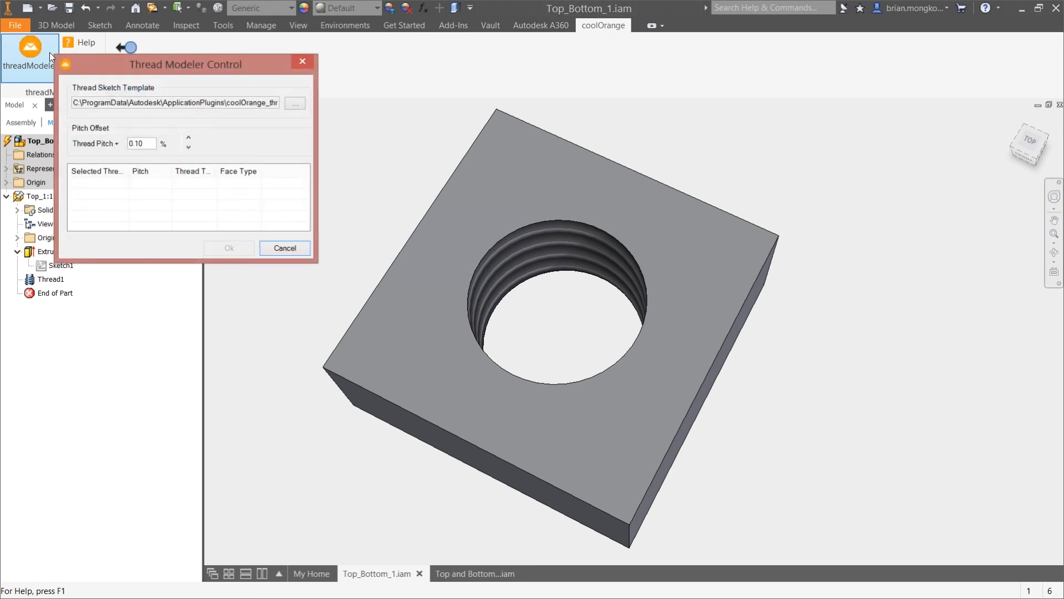
pyautogui.moveTo(268, 62); pyautogui.dragTo(428, 54)
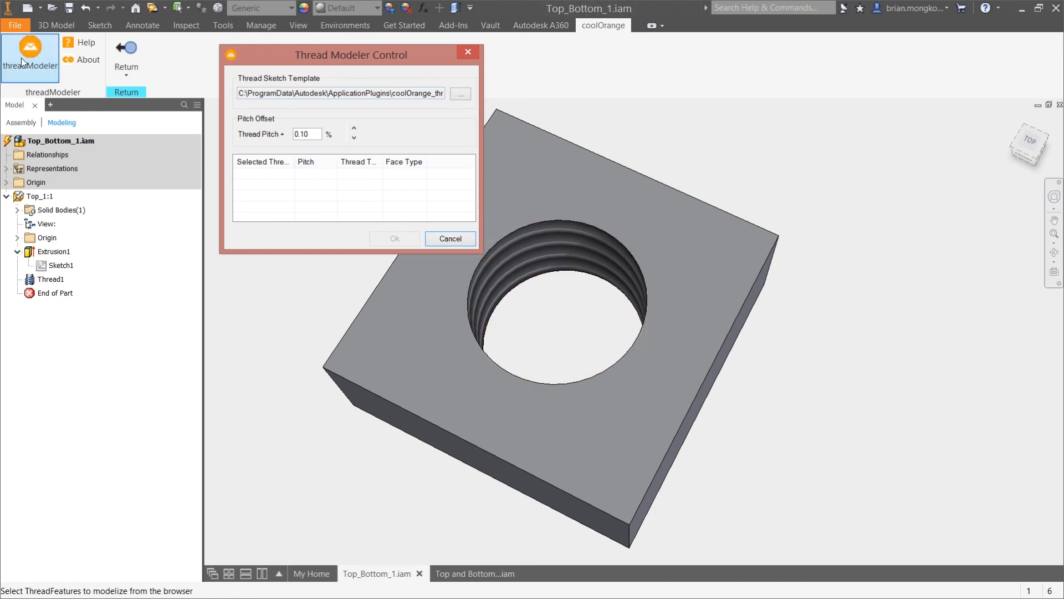
pyautogui.click(43, 284)
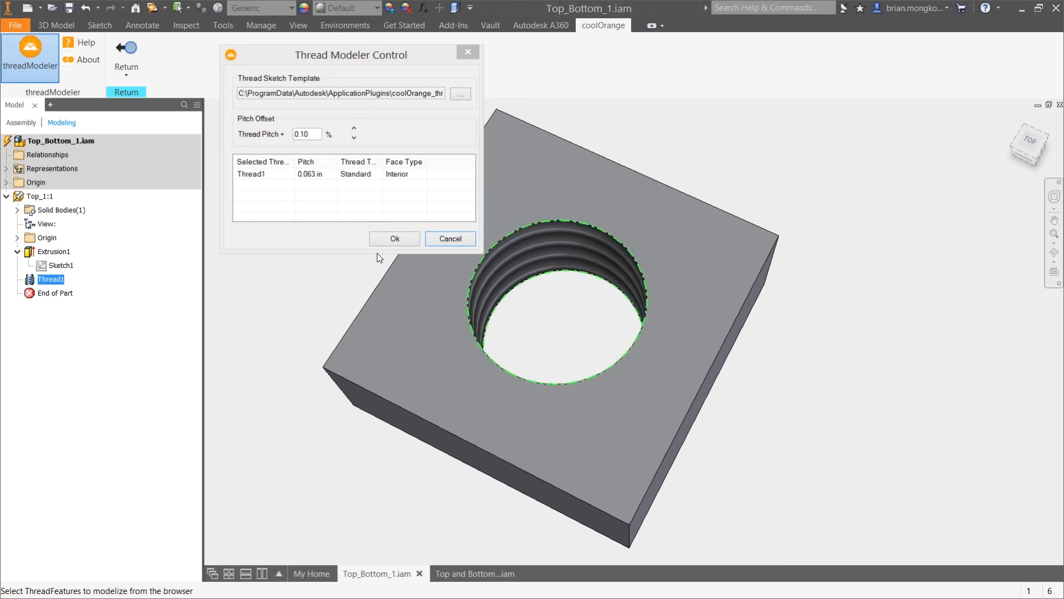
pyautogui.click(384, 239)
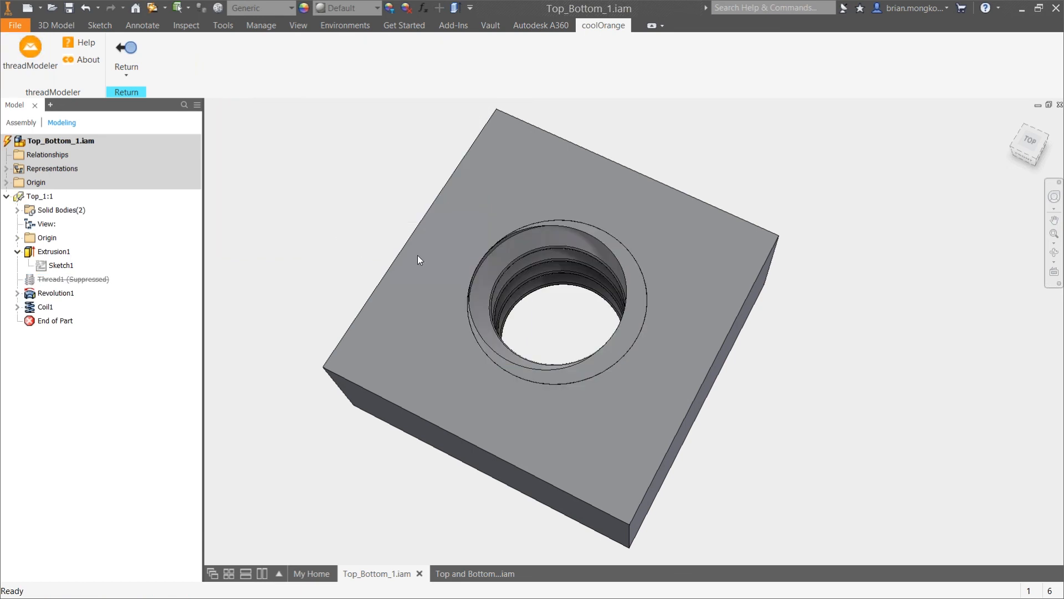
# Examine the modeled thread in the hole, temporarily hiding the Solid2 body to view the block without it
pyautogui.keyDown('shift'); pyautogui.moveTo(659, 282); pyautogui.dragTo(568, 330, button='middle'); pyautogui.keyUp('shift')
pyautogui.scroll(3, 561, 305)
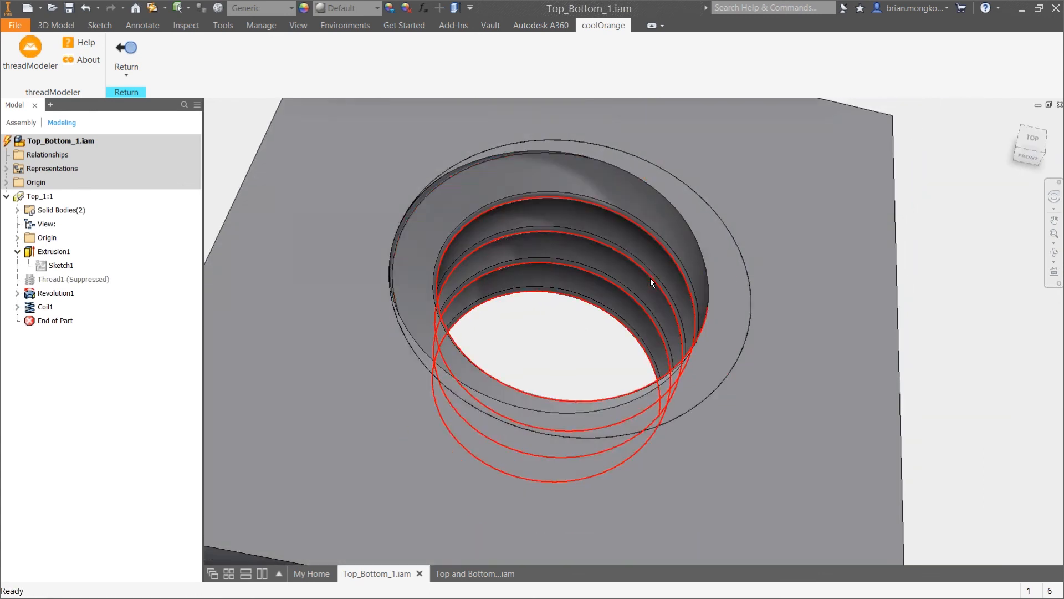
pyautogui.scroll(-5, 565, 318)
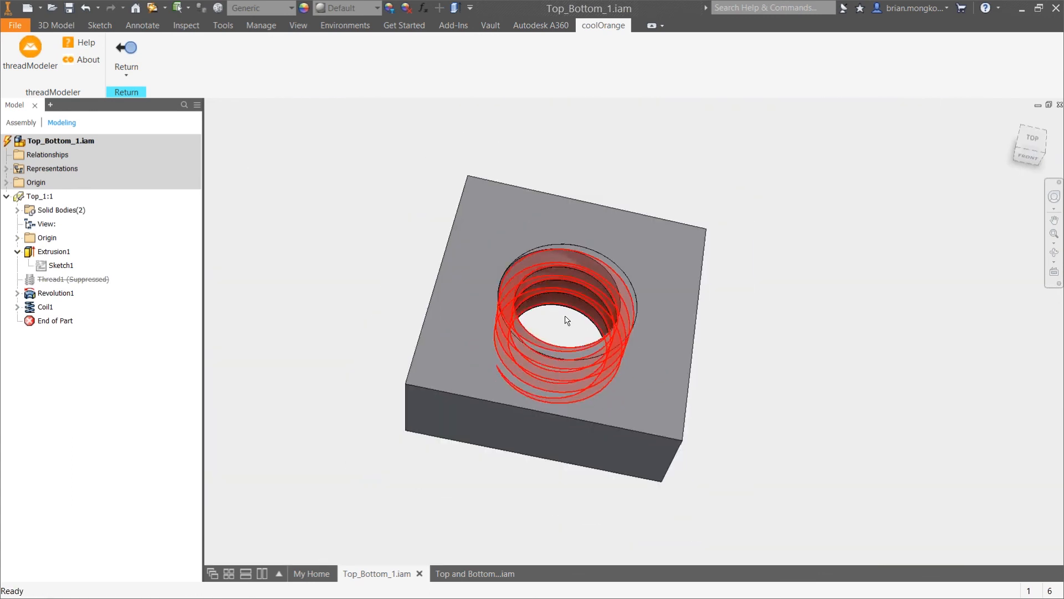
pyautogui.click(17, 210)
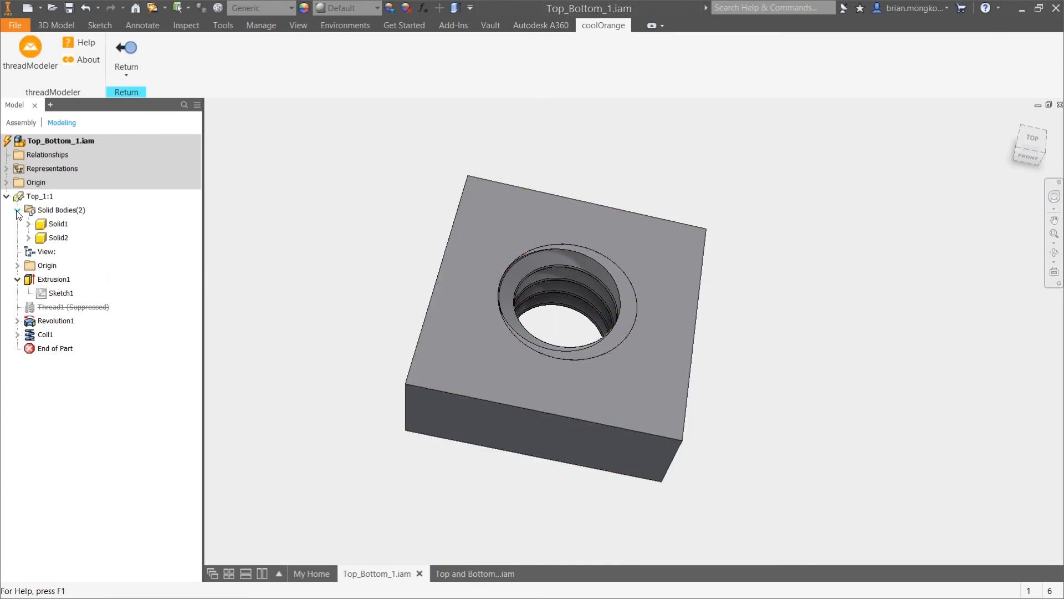
pyautogui.rightClick(56, 237)
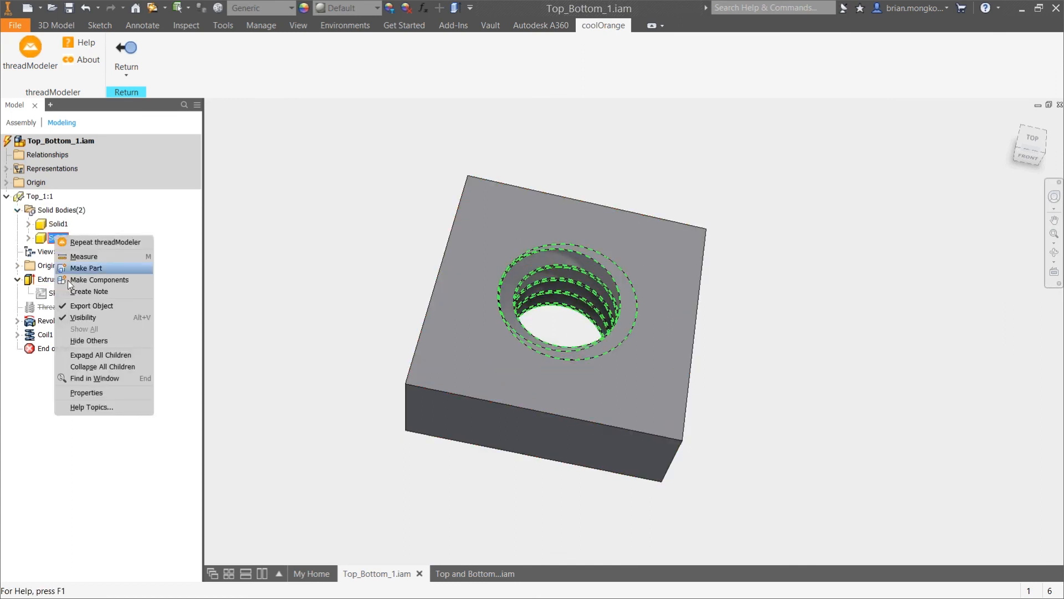
pyautogui.click(80, 318)
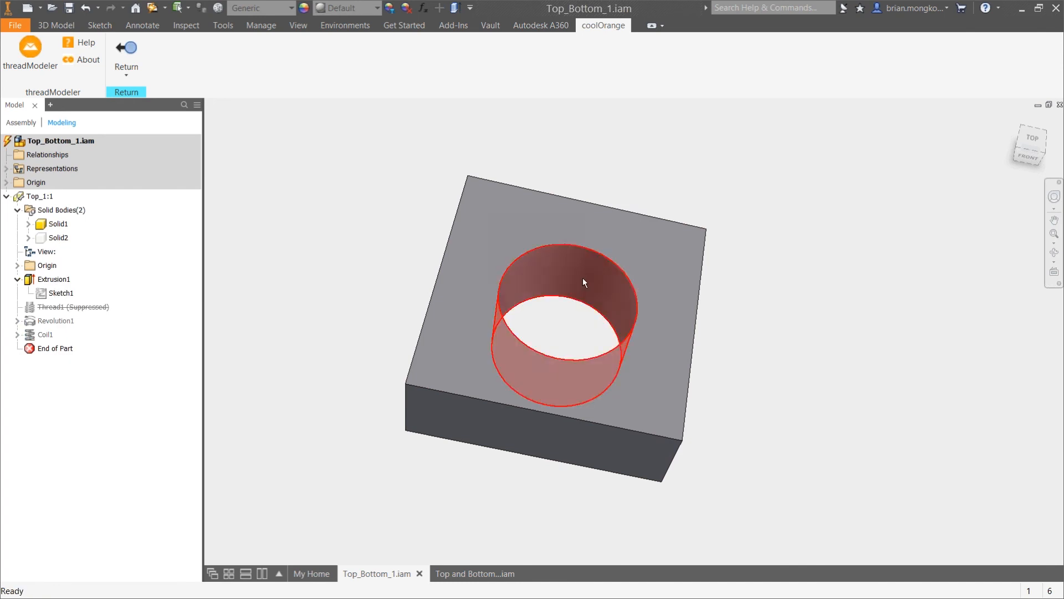
pyautogui.rightClick(56, 238)
pyautogui.click(91, 315)
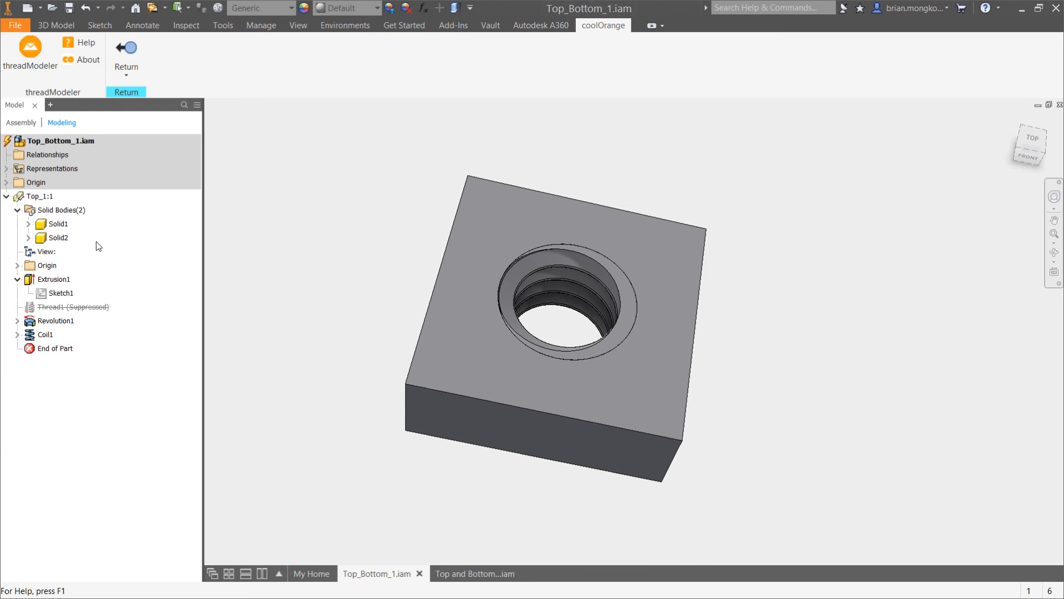
pyautogui.keyDown('shift'); pyautogui.moveTo(361, 260); pyautogui.dragTo(302, 247, button='middle'); pyautogui.keyUp('shift')
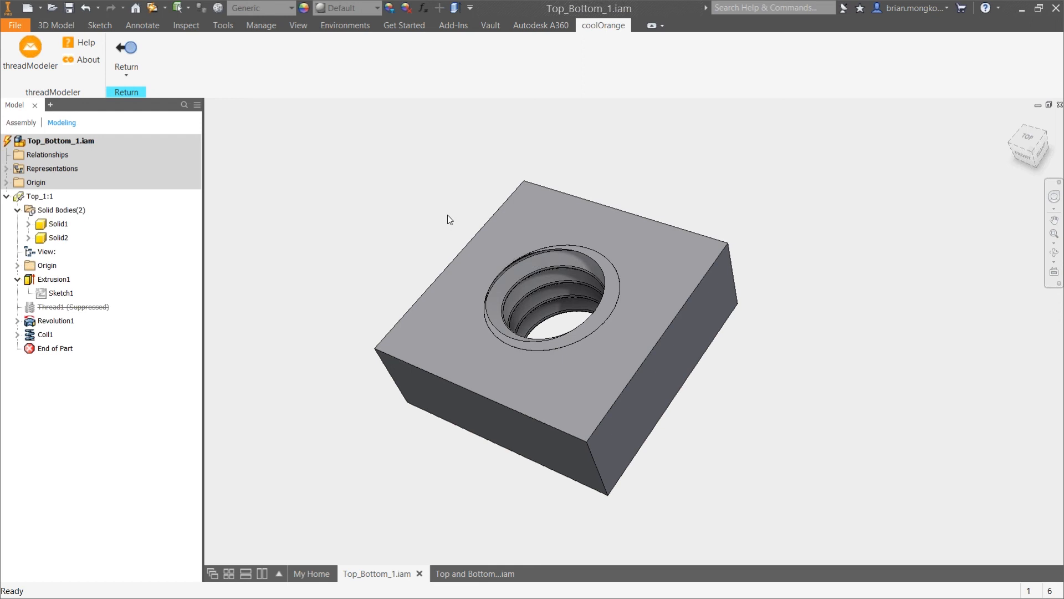
# Switch to Chrome and open the Alloy Steel Socket Head Screws listing in the McMaster-Carr catalog
pyautogui.hotkey('alt', 'Tab')
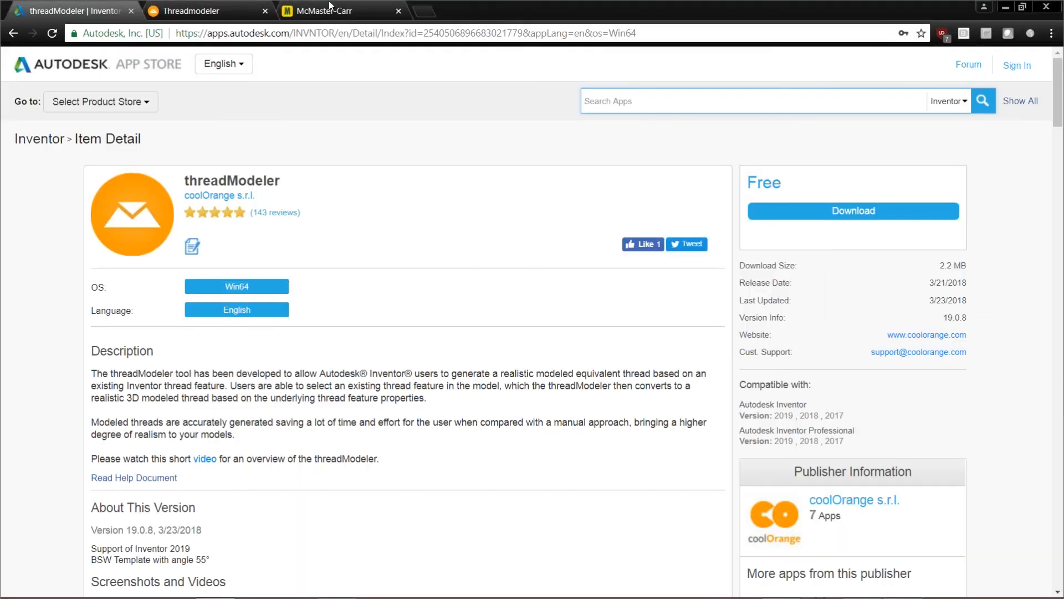
pyautogui.click(330, 11)
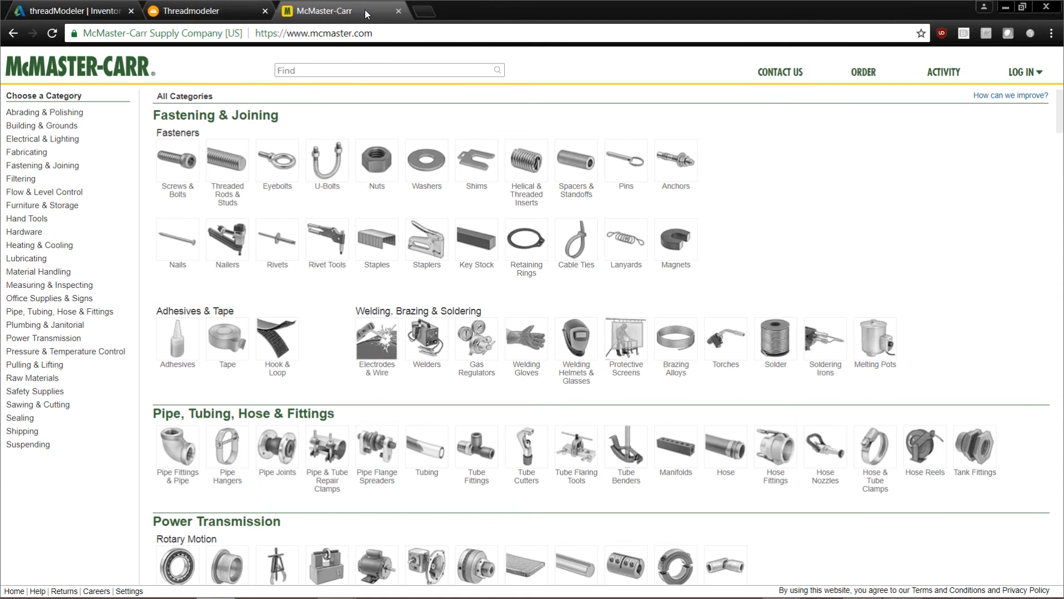
pyautogui.click(192, 174)
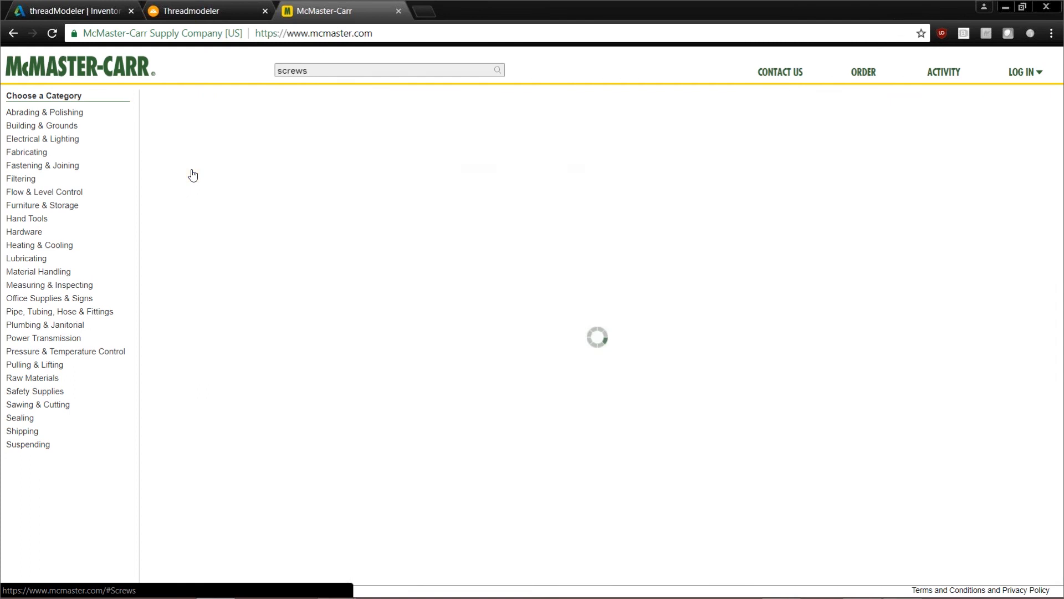
pyautogui.click(198, 173)
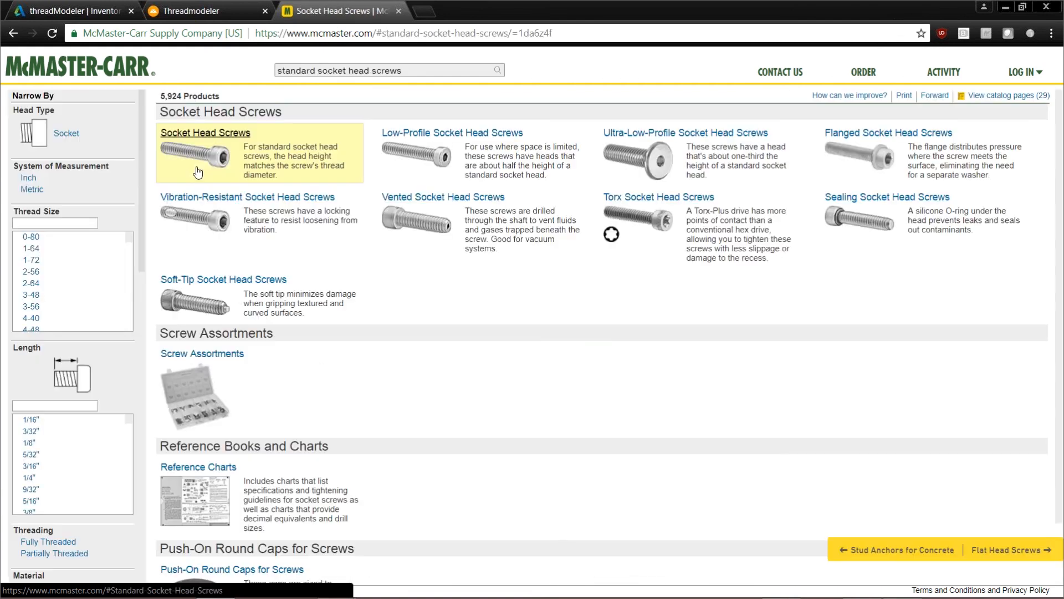
pyautogui.click(209, 138)
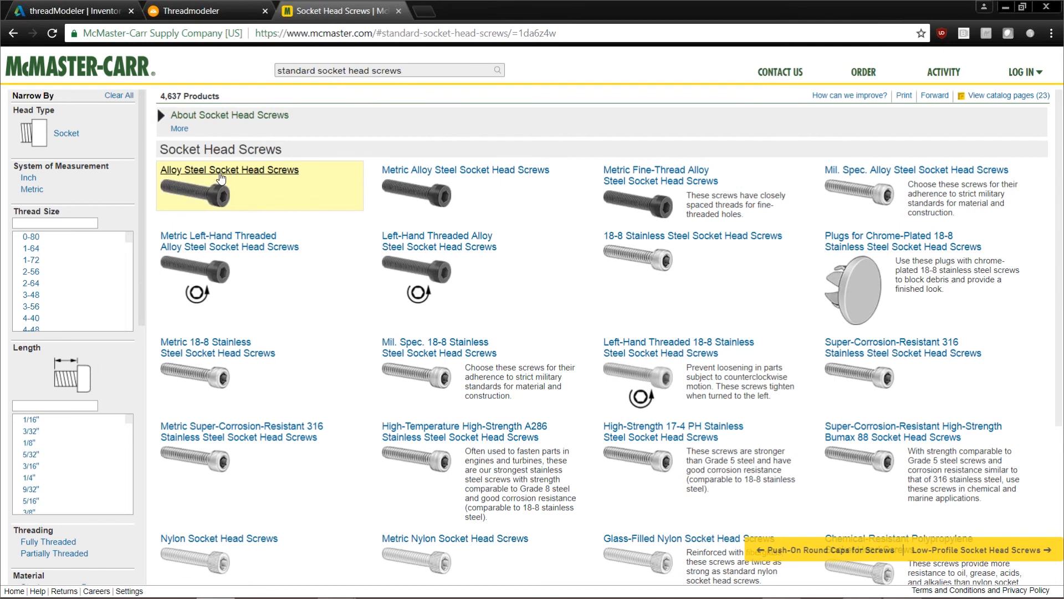
pyautogui.click(221, 178)
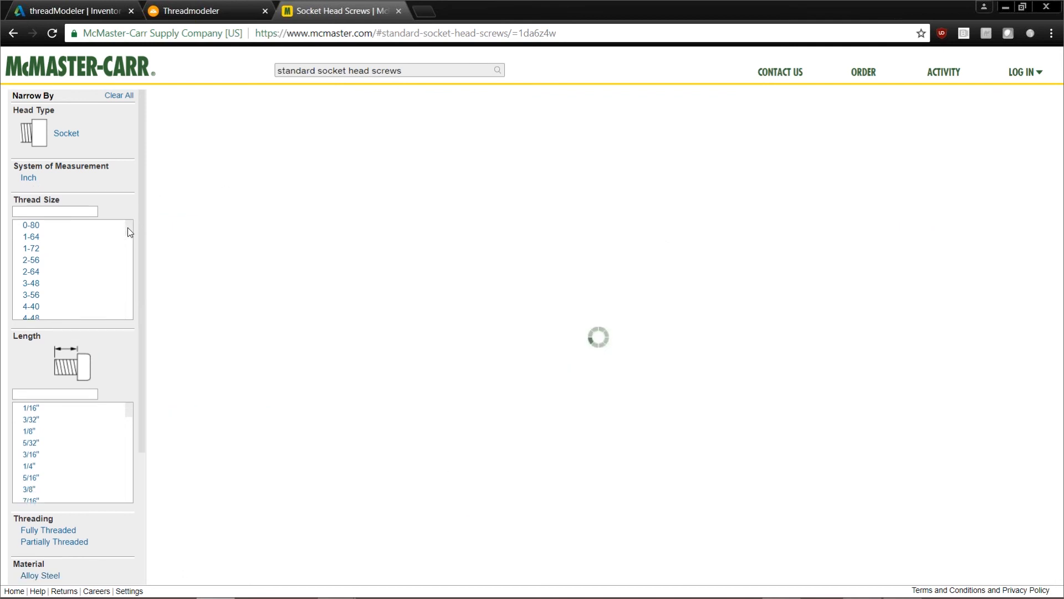
# Narrow the screw listing to 3/8"-16 thread size, 1" length and Black Oxide finish
pyautogui.moveTo(131, 234); pyautogui.dragTo(131, 265)
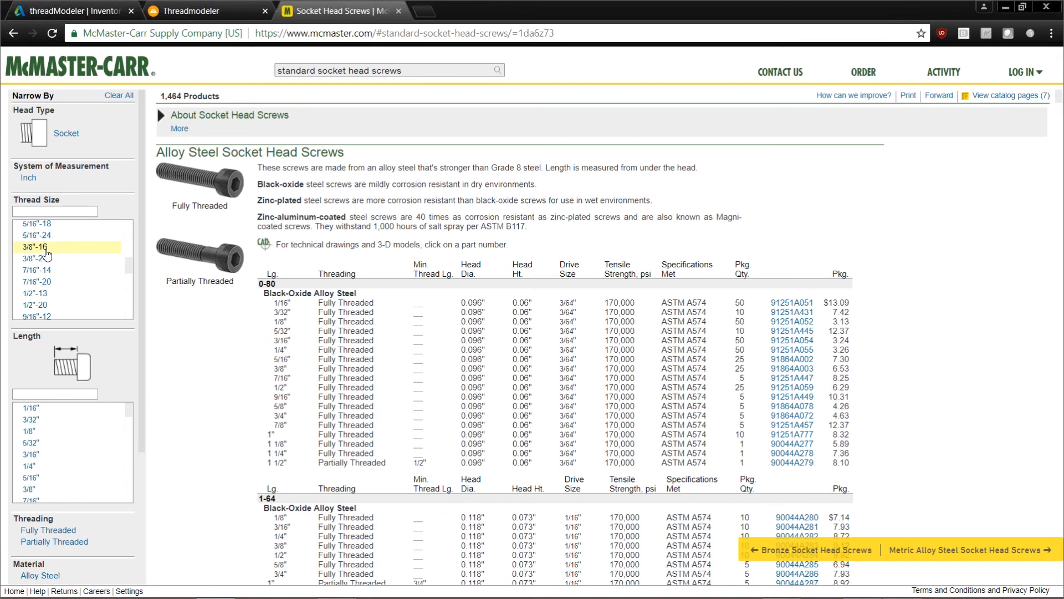
pyautogui.click(46, 249)
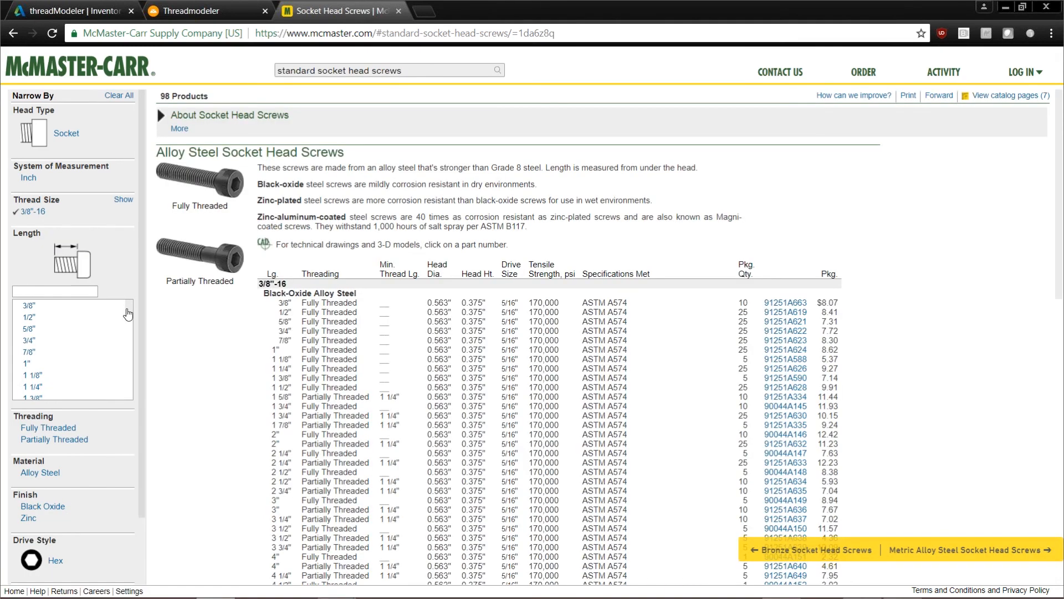
pyautogui.click(39, 367)
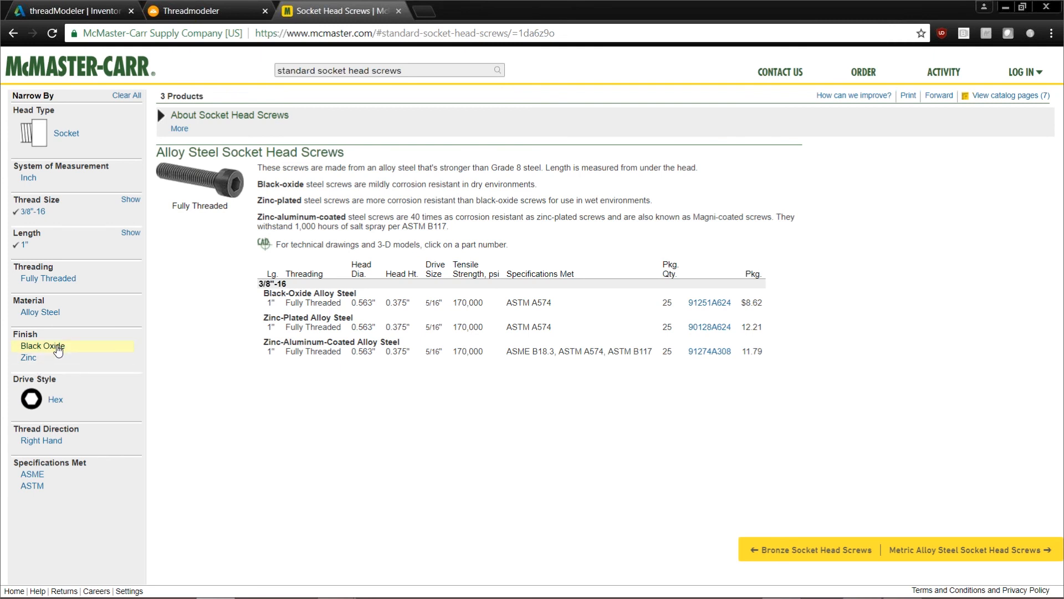
pyautogui.click(57, 347)
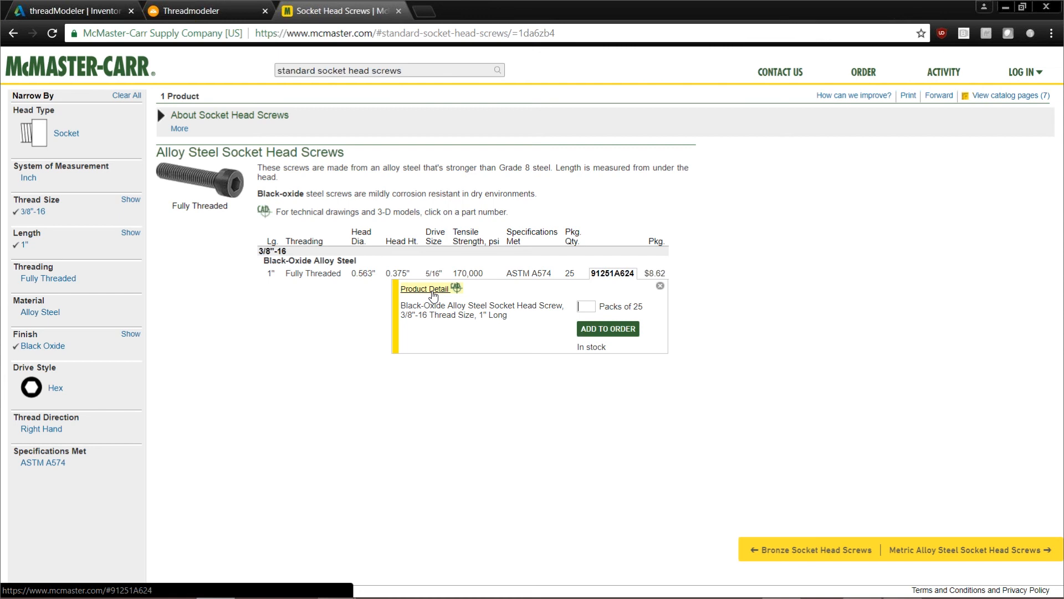
# Open the product detail of screw 91251A624 and save its model in 3-D STEP format
pyautogui.click(434, 290)
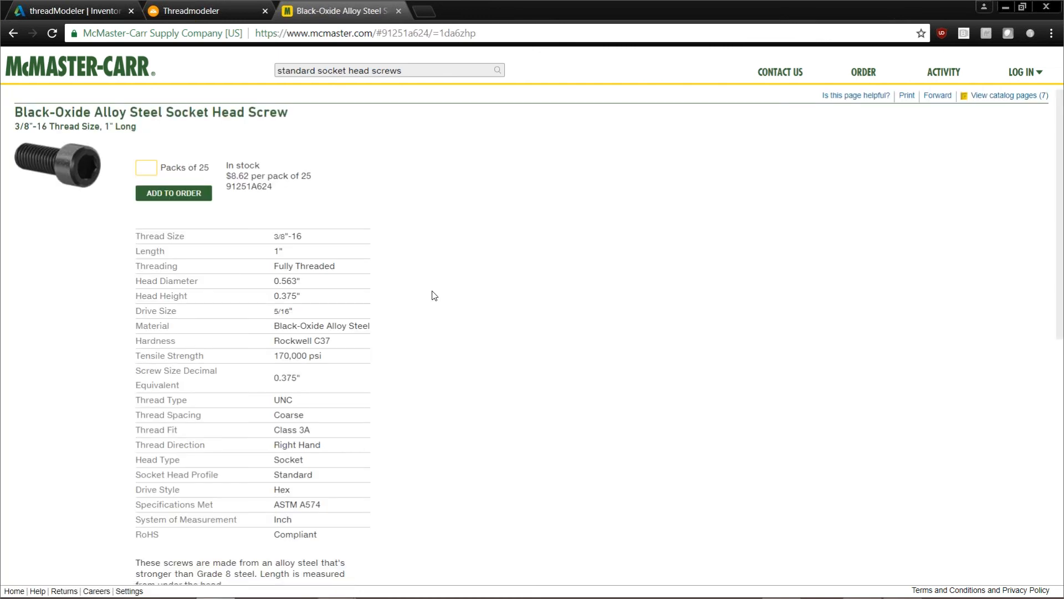
pyautogui.scroll(-7, 433, 294)
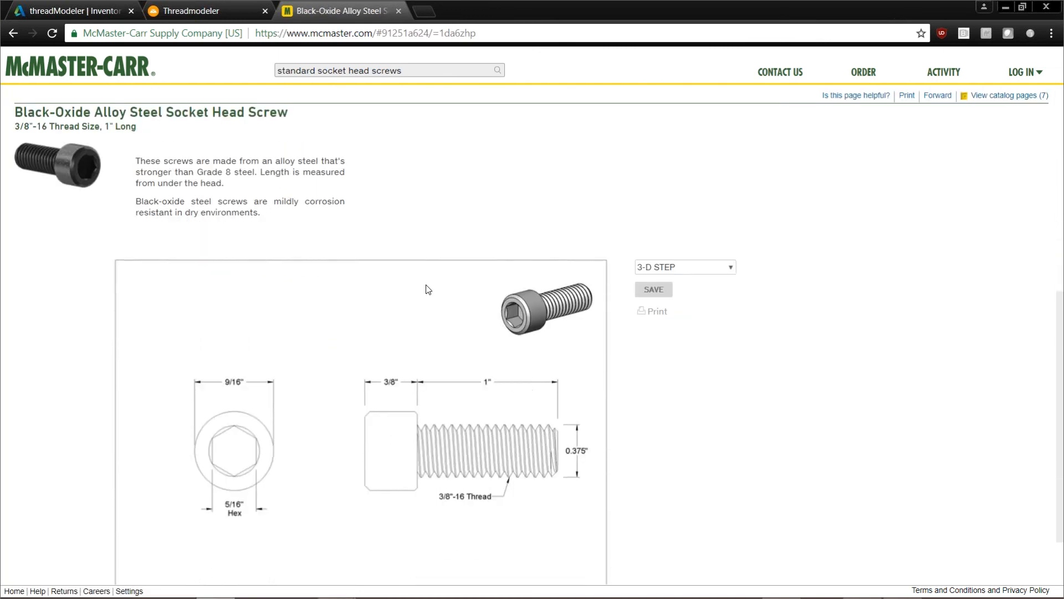
pyautogui.scroll(-2, 429, 290)
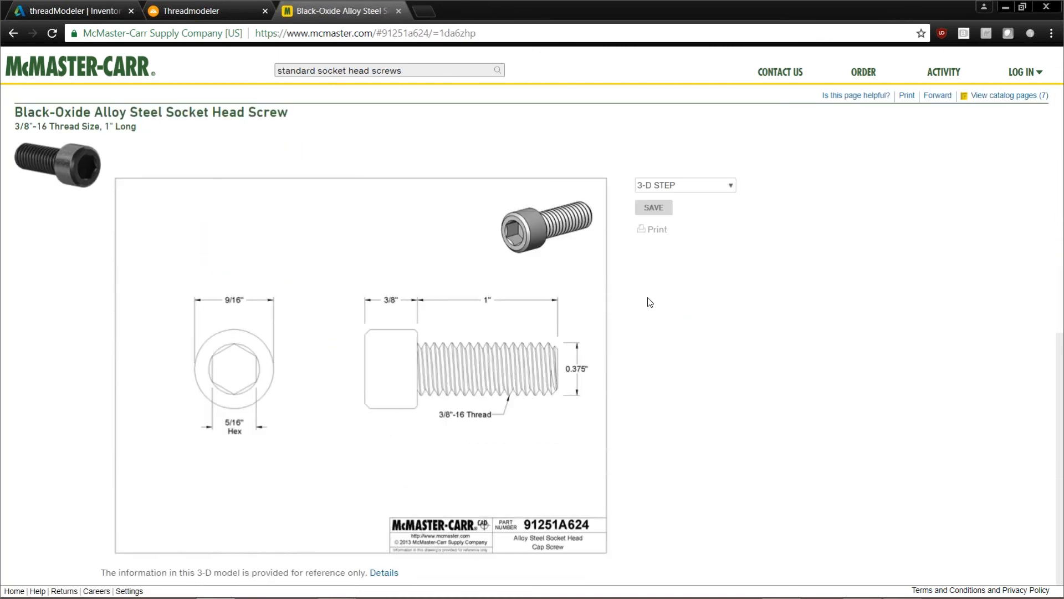
pyautogui.click(731, 188)
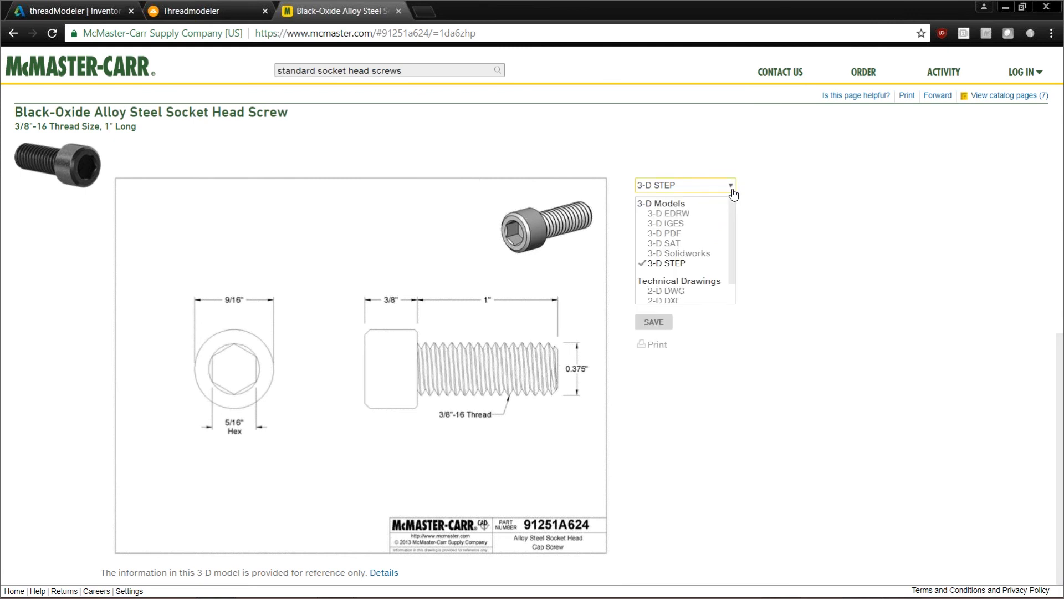
pyautogui.click(732, 189)
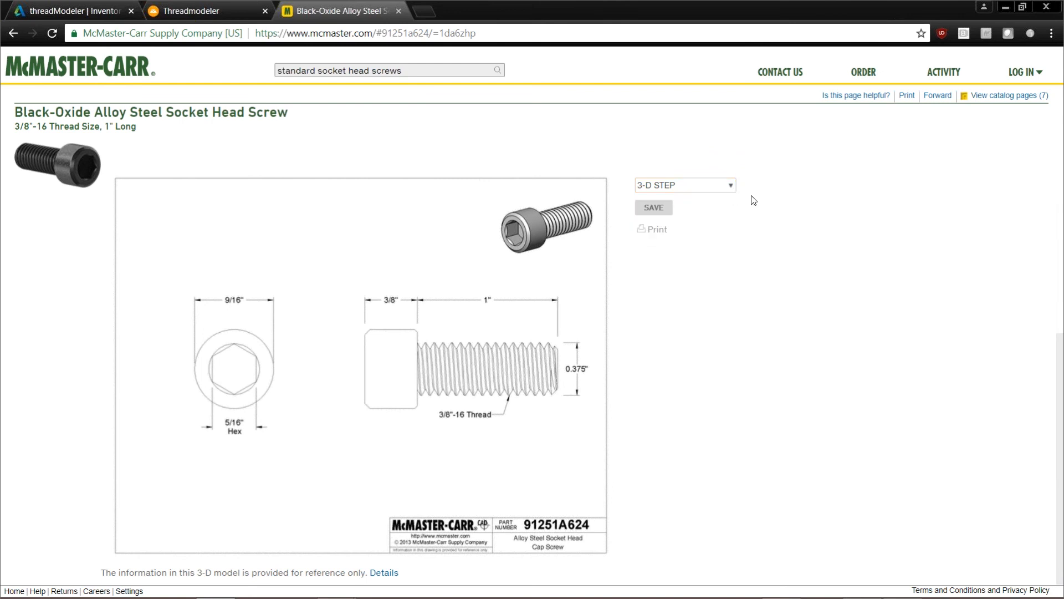
pyautogui.click(666, 211)
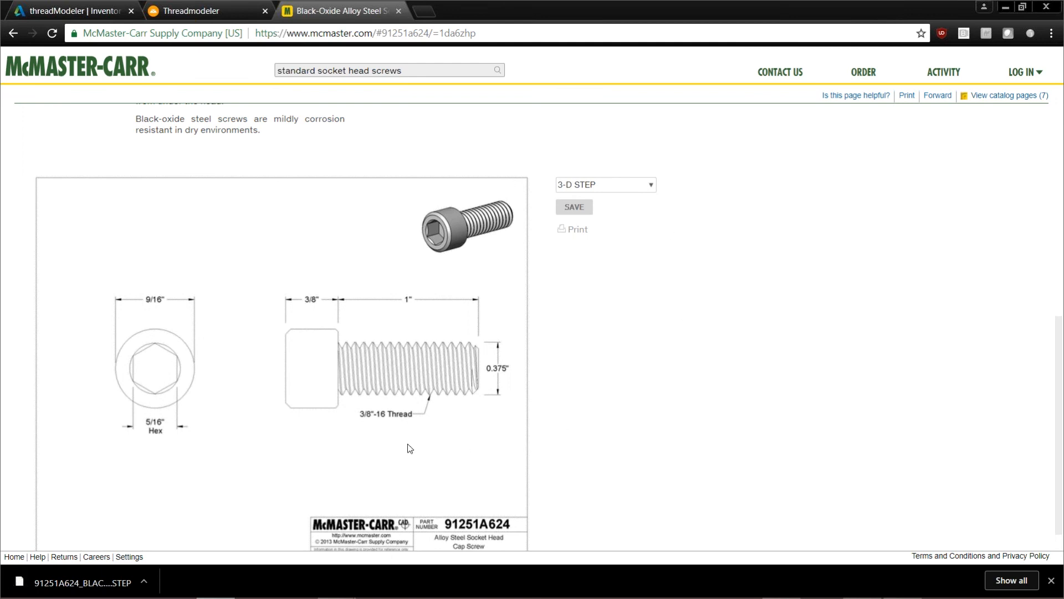
# Show the downloaded STEP file in its folder, move it to the Desktop replacing the existing copy, and minimize the folder window
pyautogui.click(144, 583)
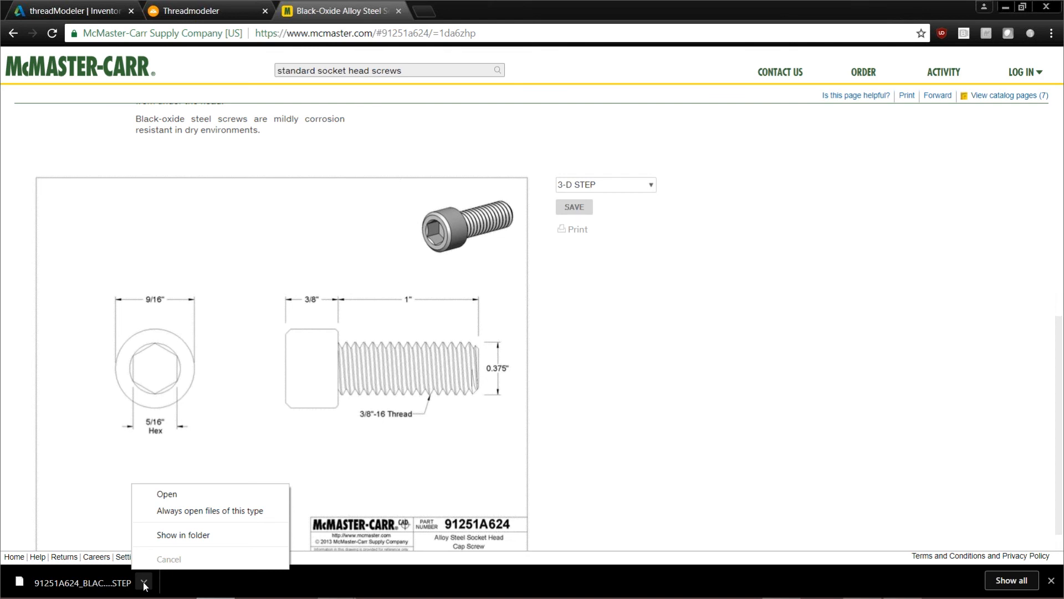
pyautogui.click(233, 534)
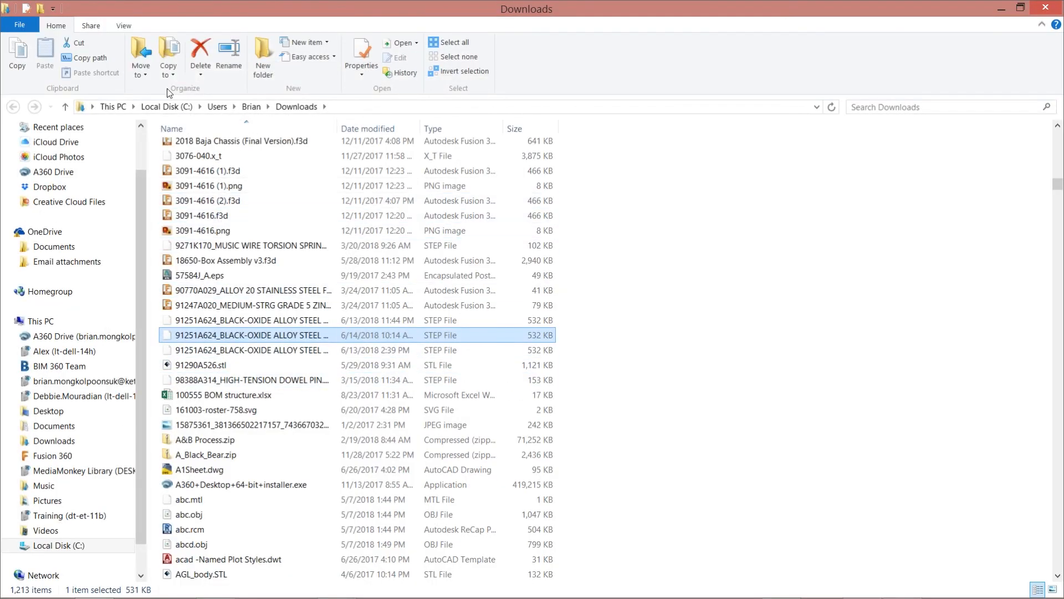
pyautogui.click(141, 66)
pyautogui.click(165, 232)
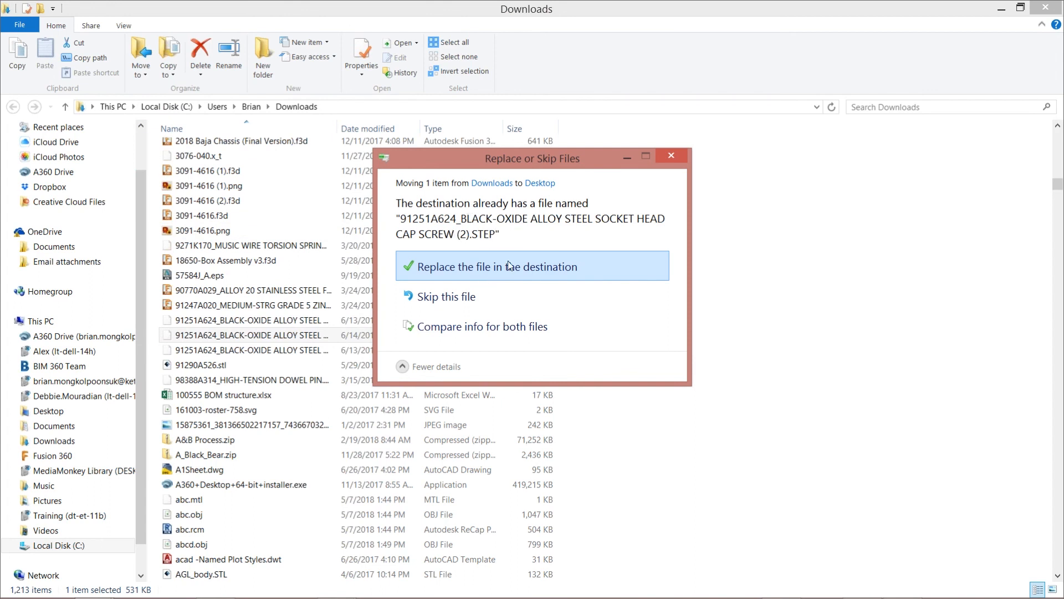
pyautogui.click(477, 274)
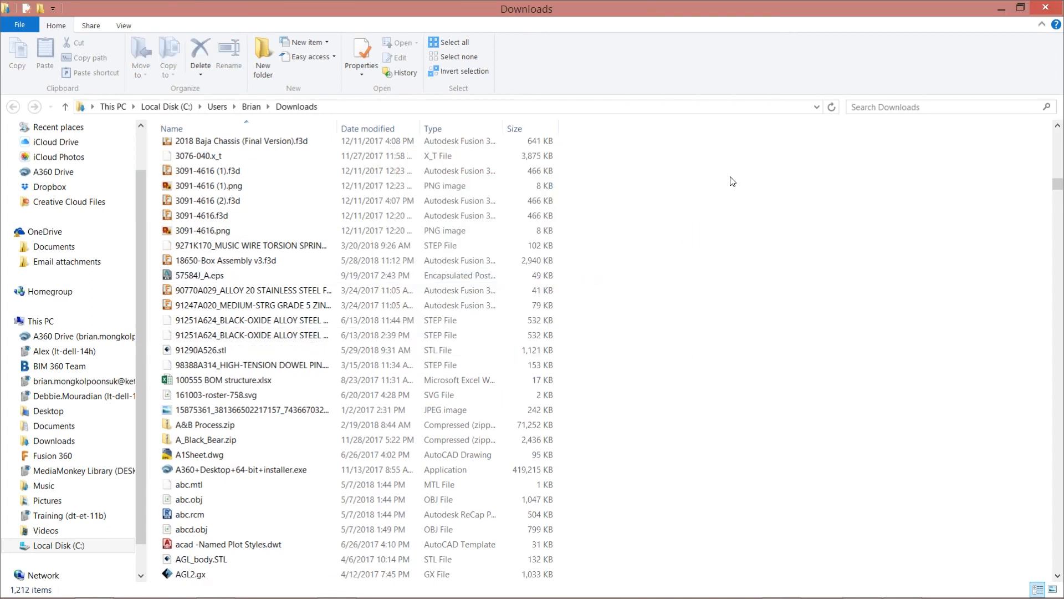
pyautogui.click(1001, 10)
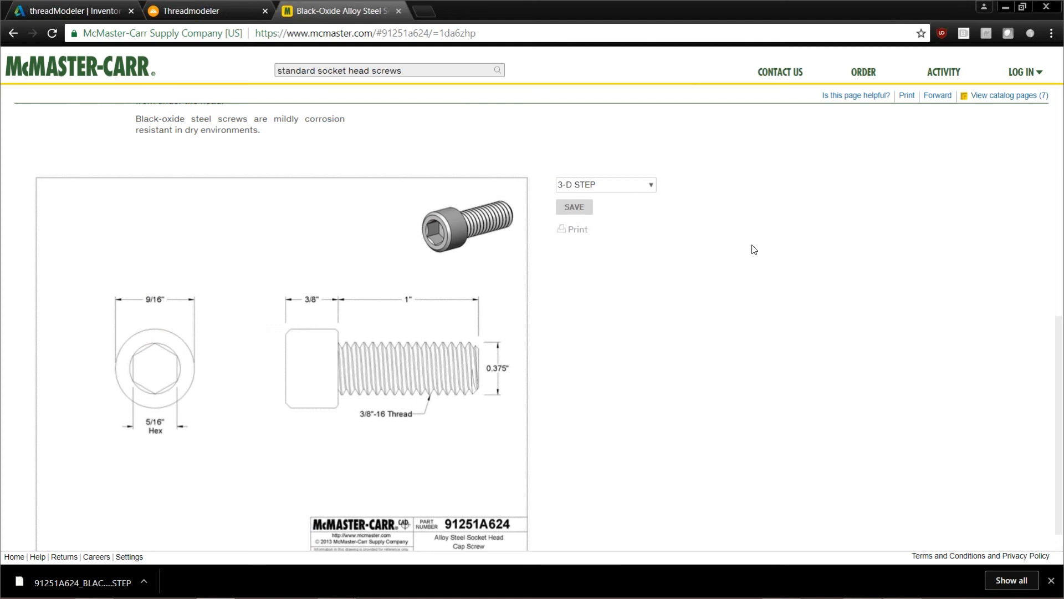
# Switch to Inventor and return from editing the Top_1 part to the Top_Bottom_1 assembly
pyautogui.hotkey('alt', 'Tab')
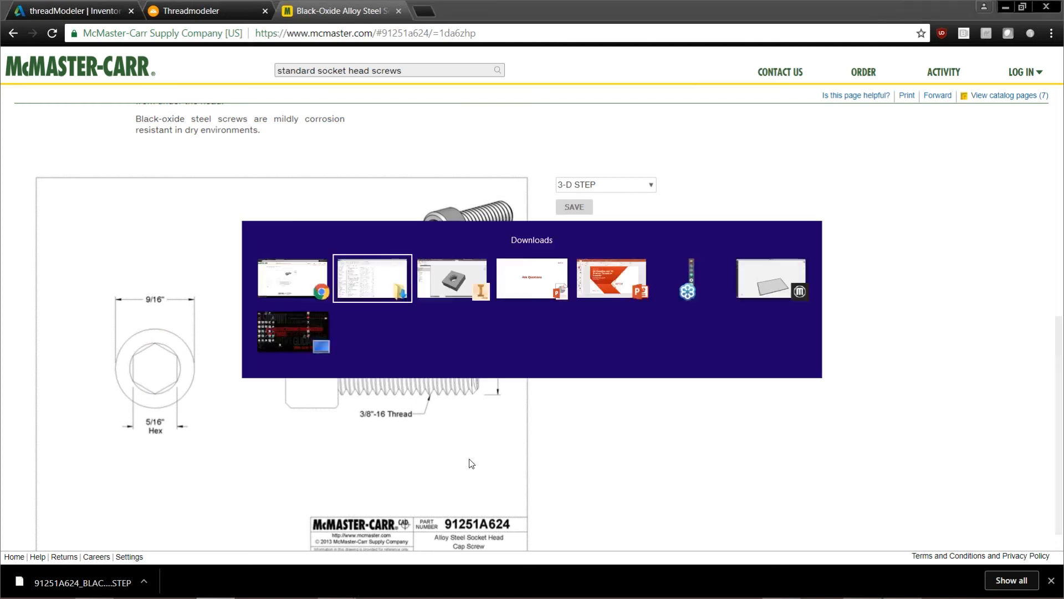
pyautogui.hotkey('alt', 'Tab')
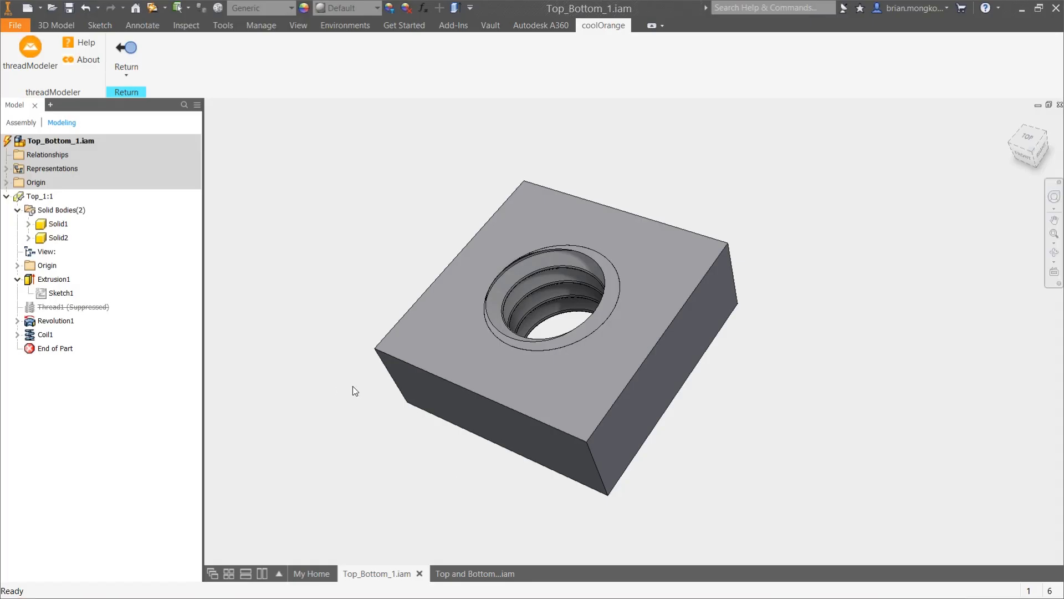
pyautogui.click(60, 26)
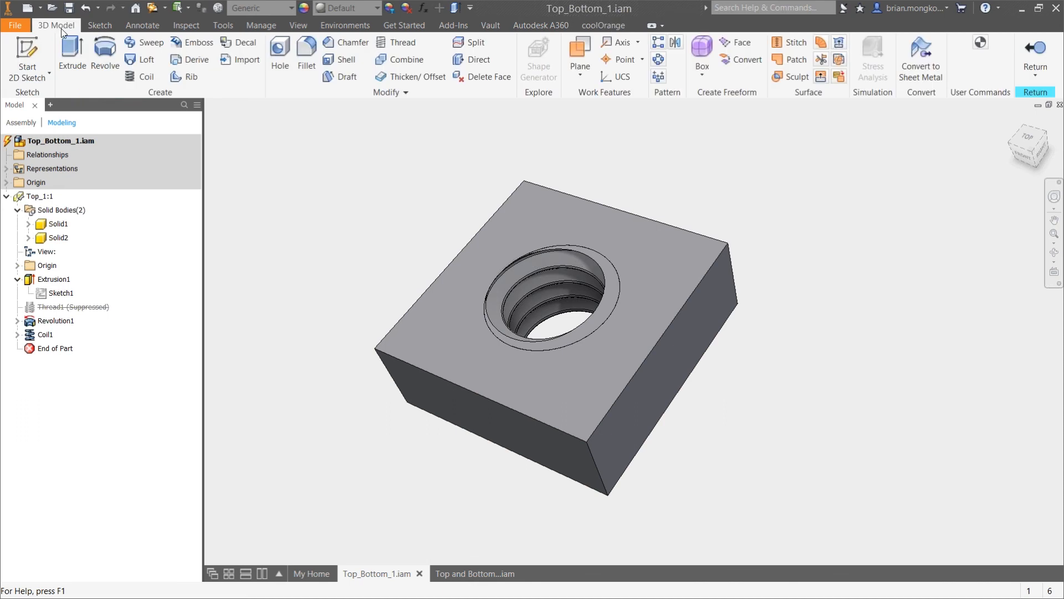
pyautogui.click(1033, 51)
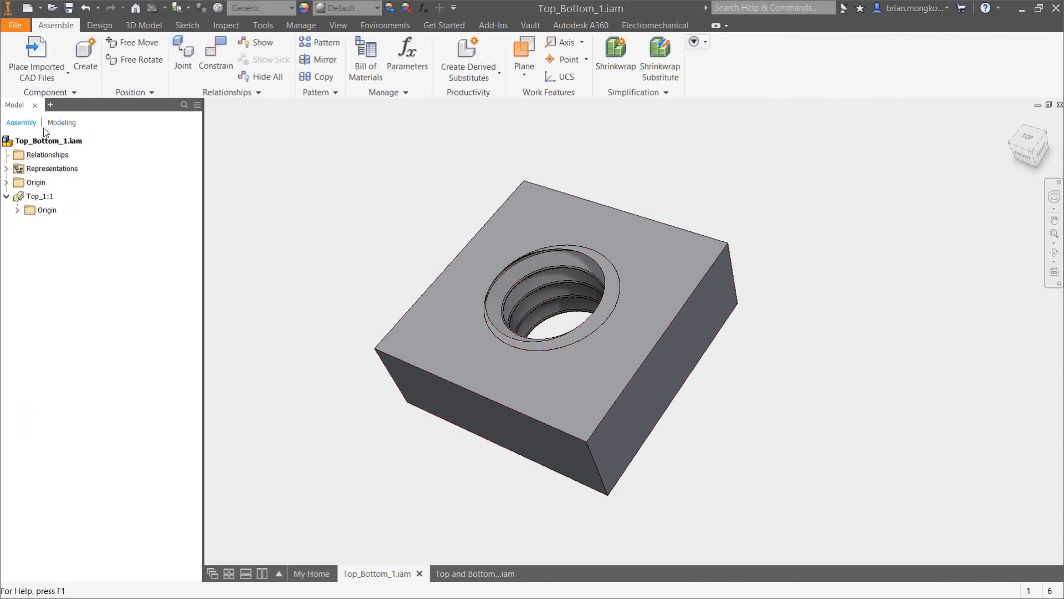
# Import the 91251A624 socket head screw STEP file from the Desktop into the assembly using the Convert Model option
pyautogui.click(46, 78)
pyautogui.click(62, 102)
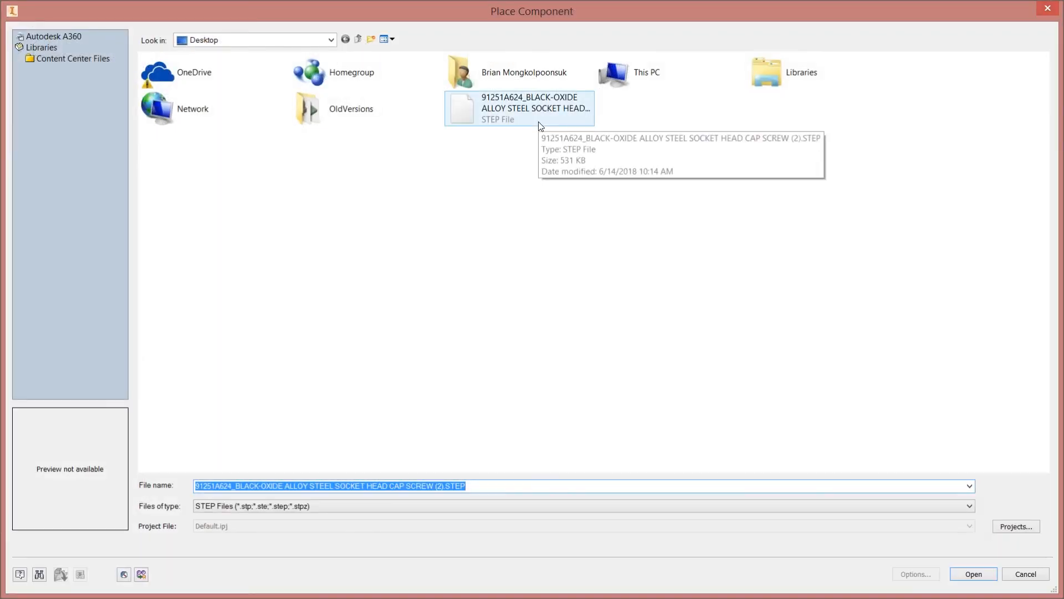
pyautogui.doubleClick(540, 123)
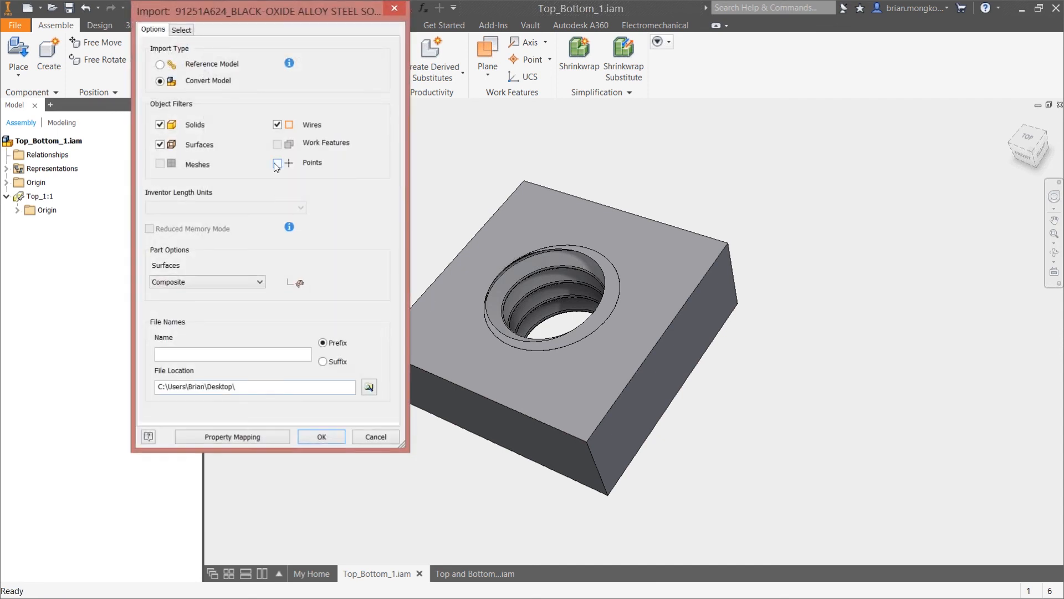
pyautogui.click(322, 438)
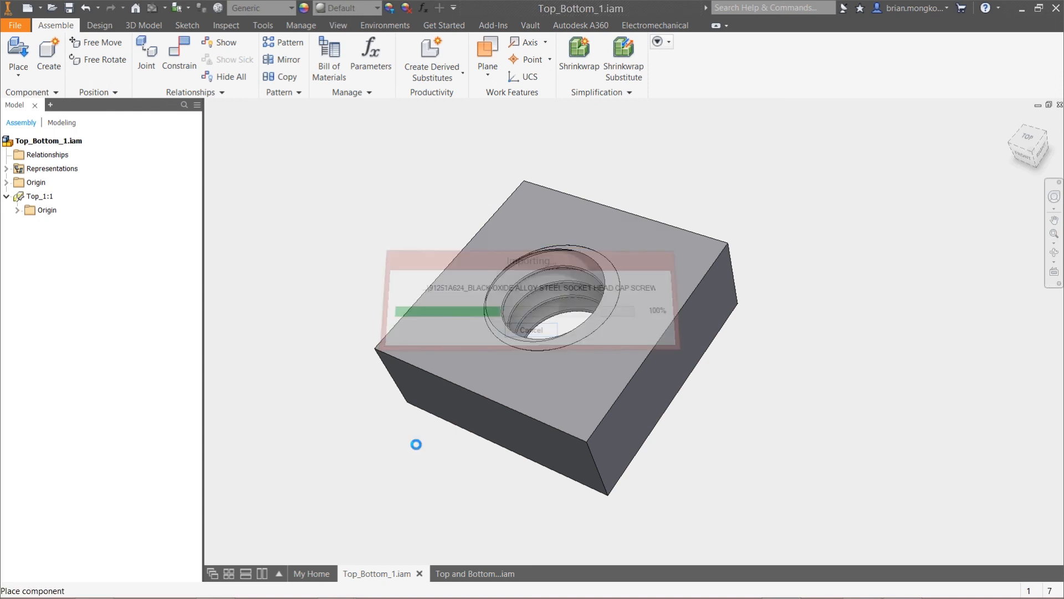
# Rotate the screw preview so its threaded end points down at the block and place a single instance above the hole
pyautogui.scroll(-5, 445, 418)
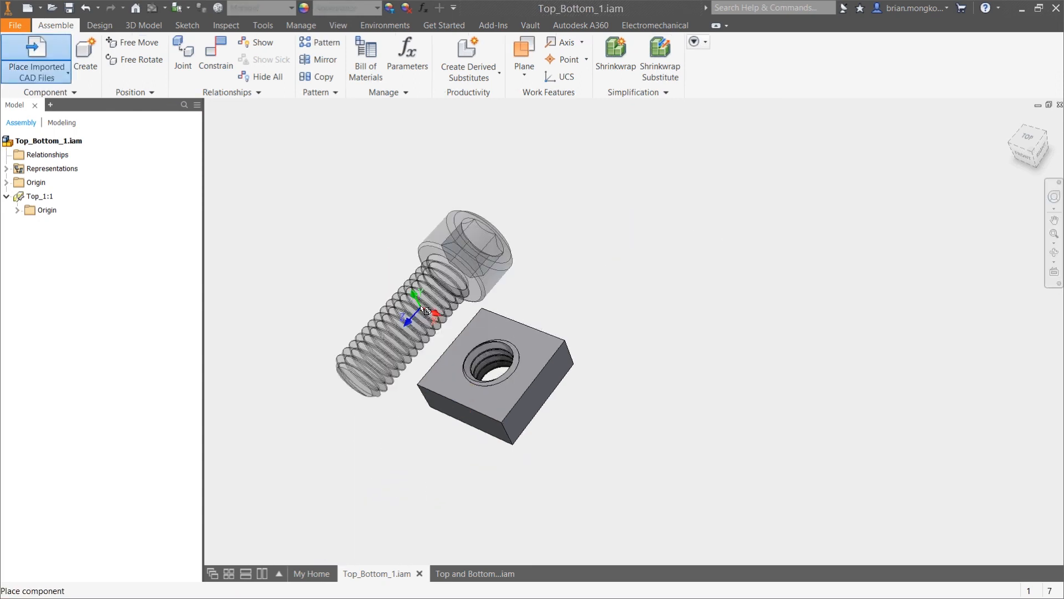
pyautogui.keyDown('shift'); pyautogui.moveTo(476, 315); pyautogui.dragTo(506, 351, button='middle'); pyautogui.keyUp('shift')
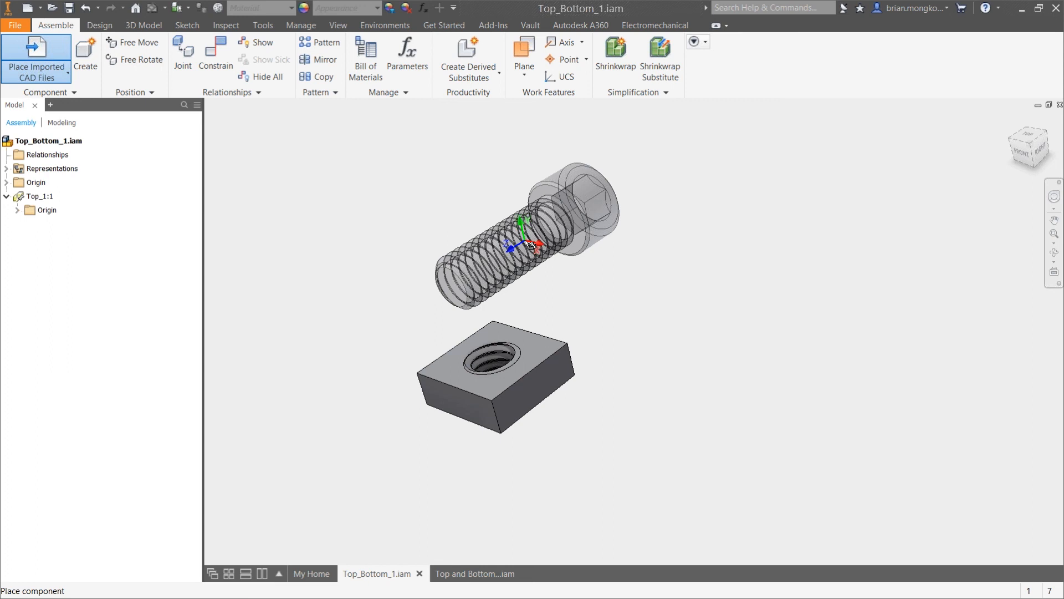
pyautogui.moveTo(530, 247)
pyautogui.keyDown('shift'); pyautogui.mouseDown(button='middle')
pyautogui.moveTo(547, 254)
pyautogui.moveTo(546, 282)
pyautogui.moveTo(544, 244)
pyautogui.mouseUp(button='middle'); pyautogui.keyUp('shift')
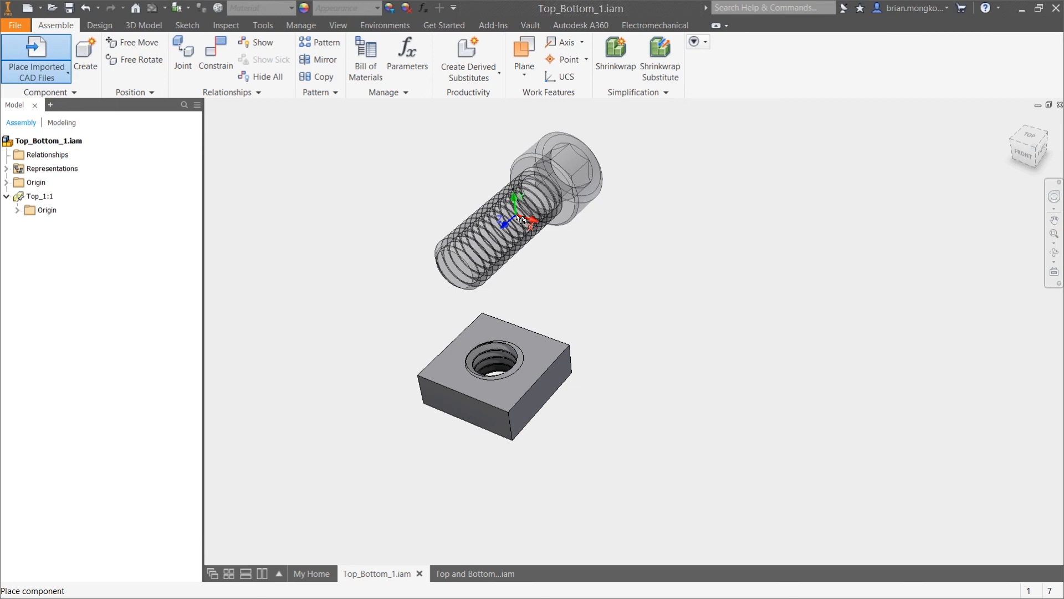
pyautogui.rightClick(518, 216)
pyautogui.click(488, 198)
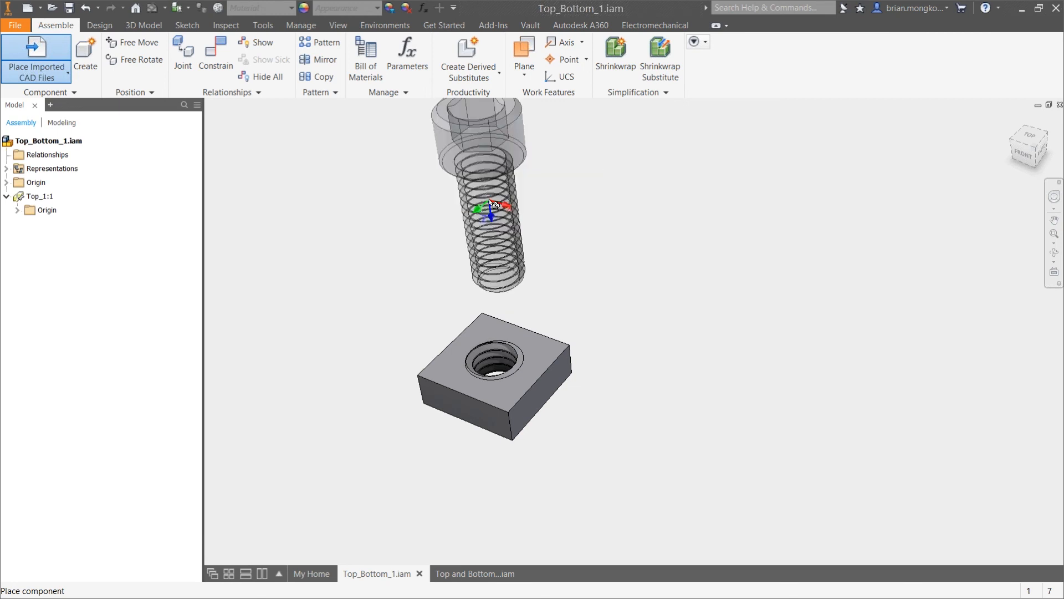
pyautogui.keyDown('shift'); pyautogui.moveTo(546, 228); pyautogui.dragTo(568, 209, button='middle'); pyautogui.keyUp('shift')
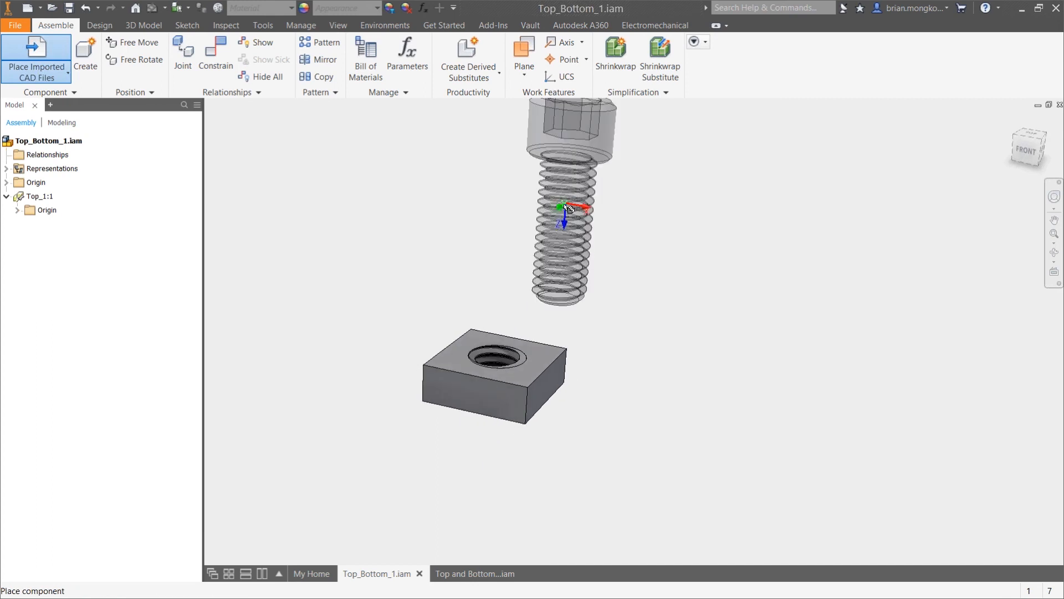
pyautogui.click(533, 209)
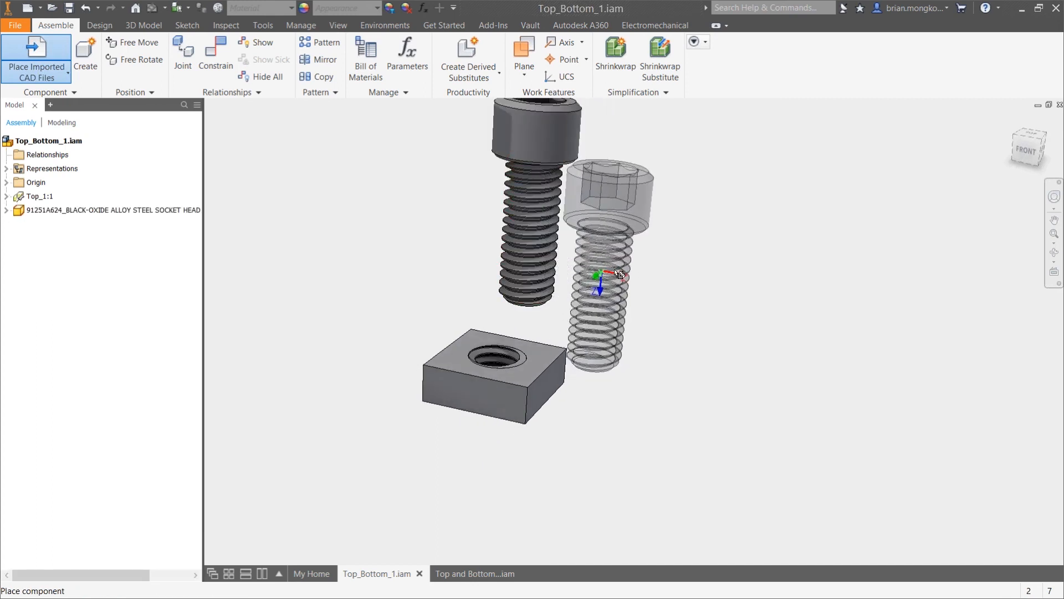
pyautogui.press('Escape')
# Open the Top_1 part for in-place editing and unsuppress its Thread1 feature
pyautogui.keyDown('shift'); pyautogui.moveTo(636, 275); pyautogui.dragTo(620, 310, button='middle'); pyautogui.keyUp('shift')
pyautogui.scroll(2, 601, 311)
pyautogui.scroll(-2, 587, 273)
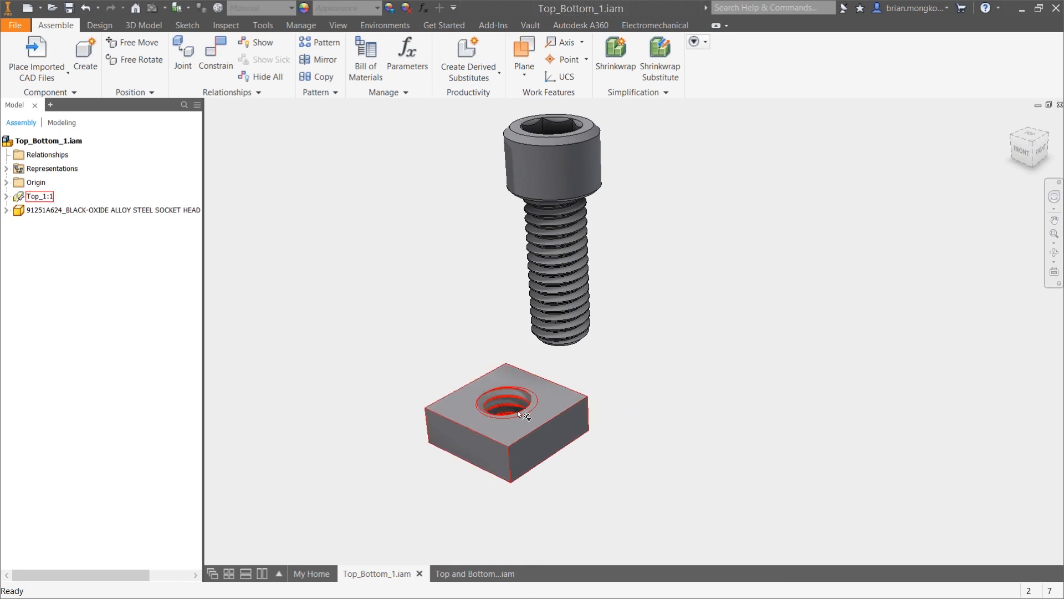
pyautogui.scroll(-3, 493, 474)
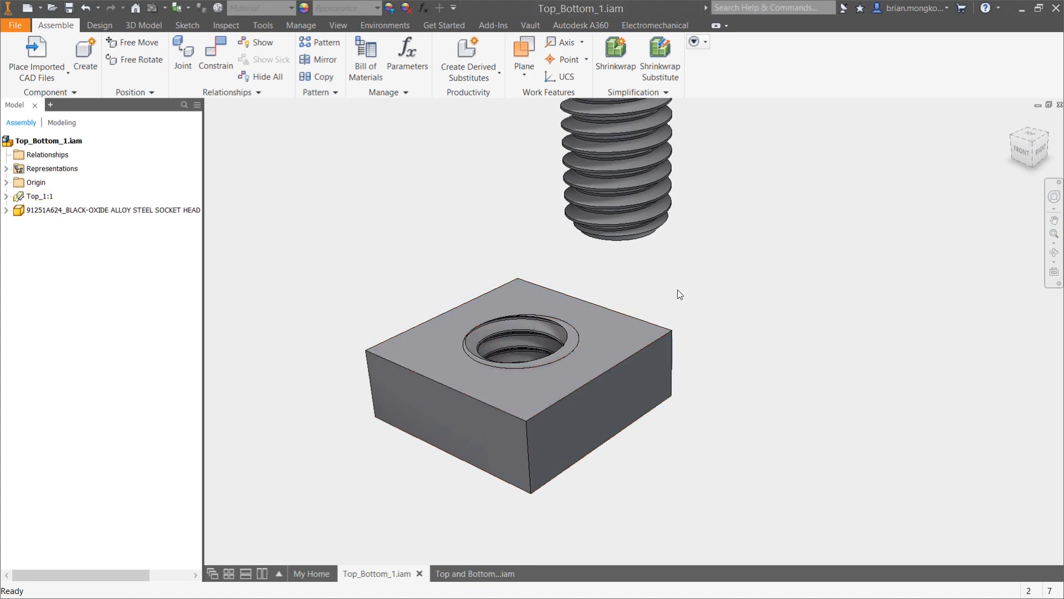
pyautogui.doubleClick(20, 198)
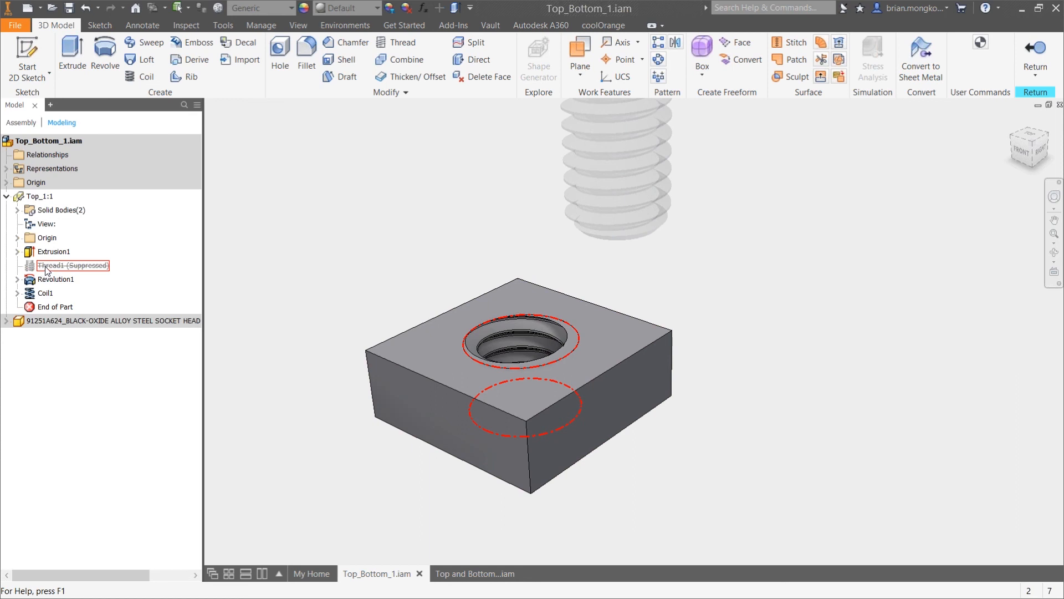
pyautogui.rightClick(45, 267)
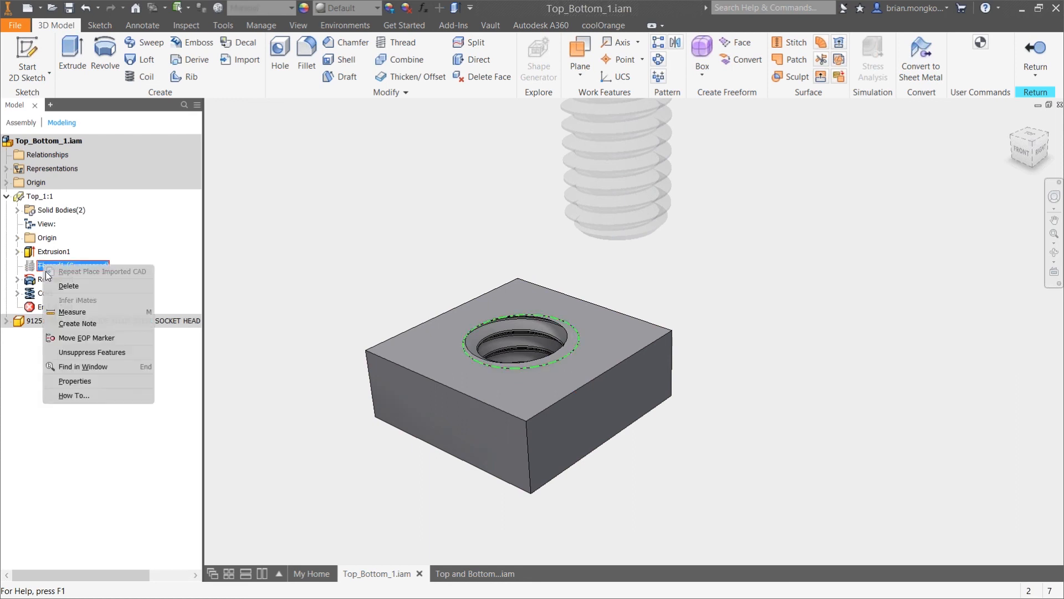
pyautogui.click(92, 352)
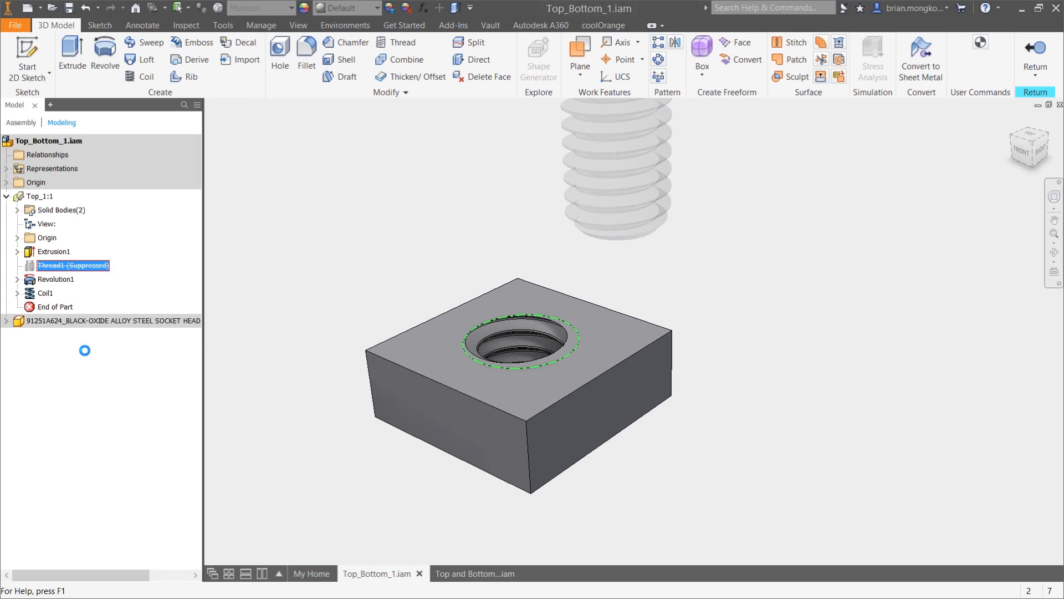
# Review the type, size, designation and class in Thread1's specification and close it without changes
pyautogui.rightClick(54, 269)
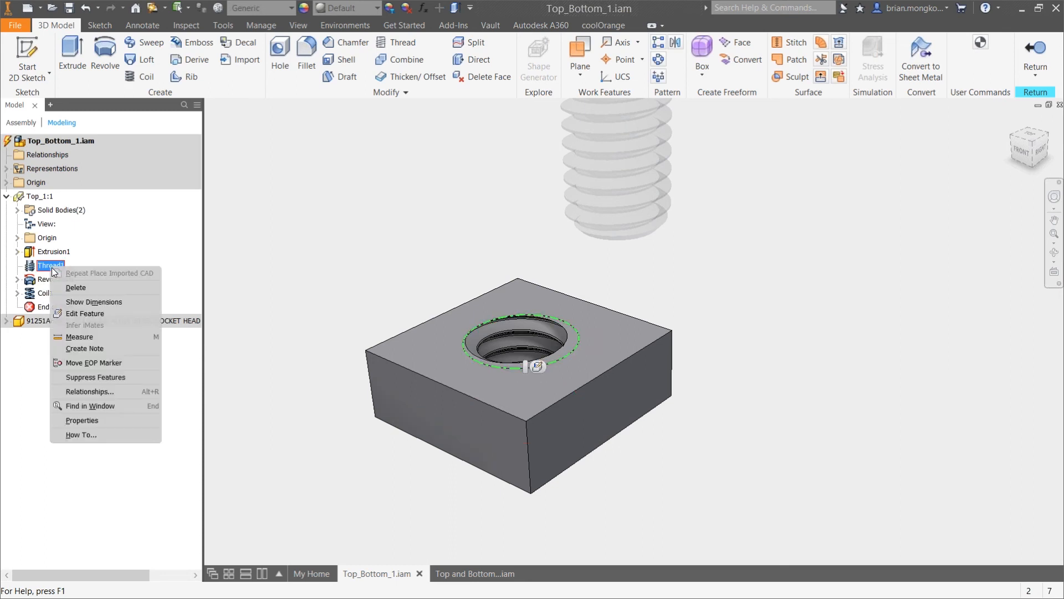
pyautogui.click(74, 313)
pyautogui.click(272, 131)
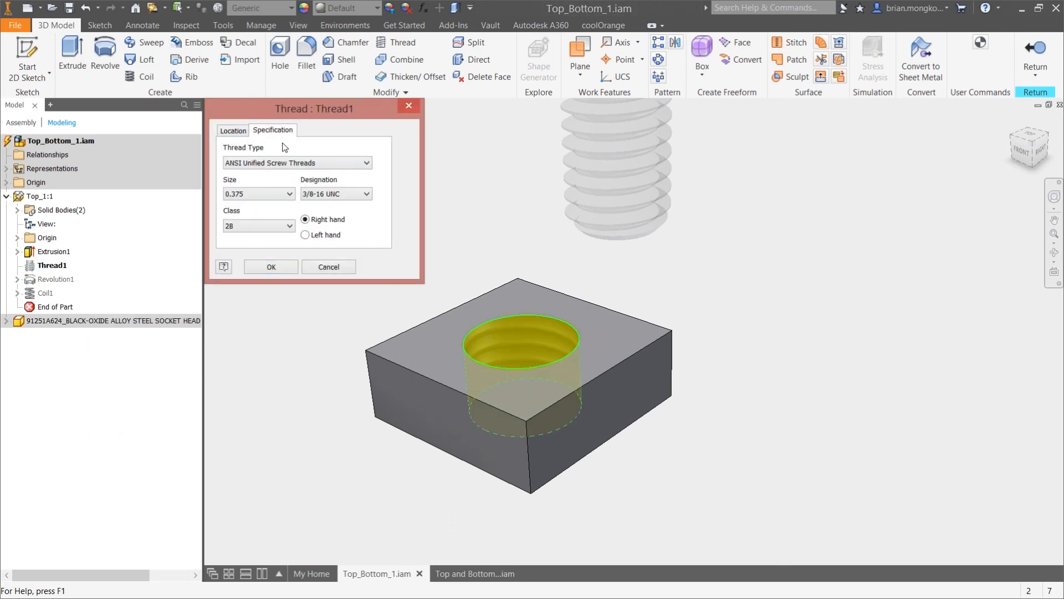
pyautogui.click(416, 104)
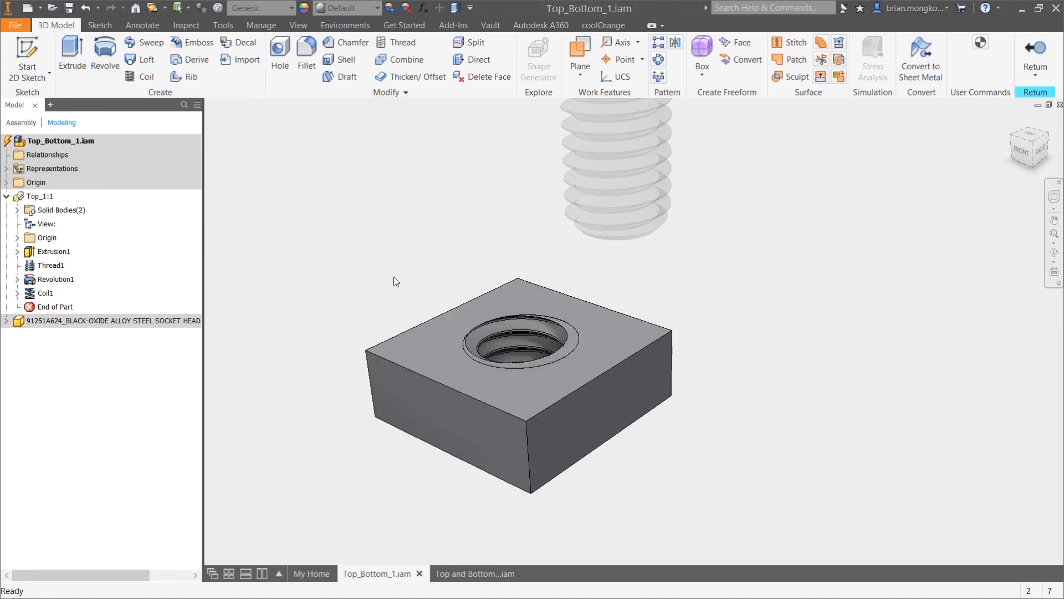
# Search the computer for thread.xls and open the workbook in Excel
pyautogui.press('super')
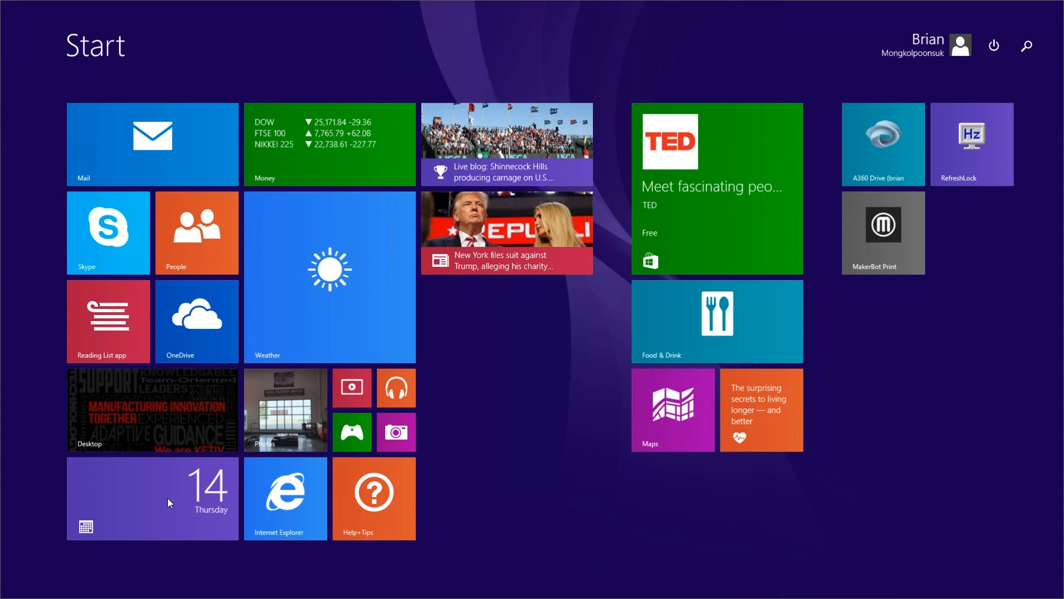
pyautogui.write('thread.xls')
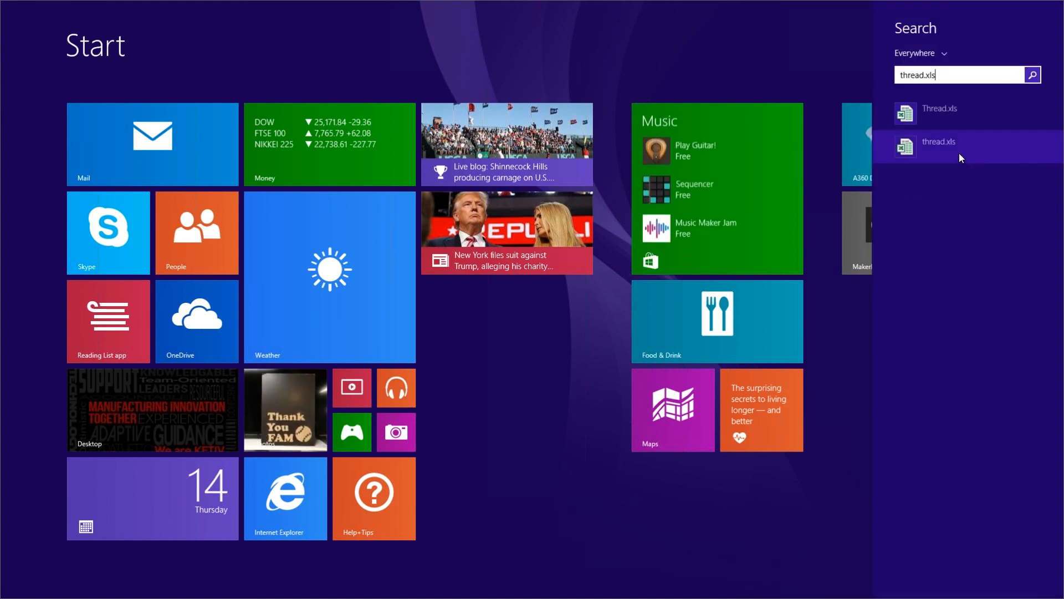
pyautogui.click(959, 153)
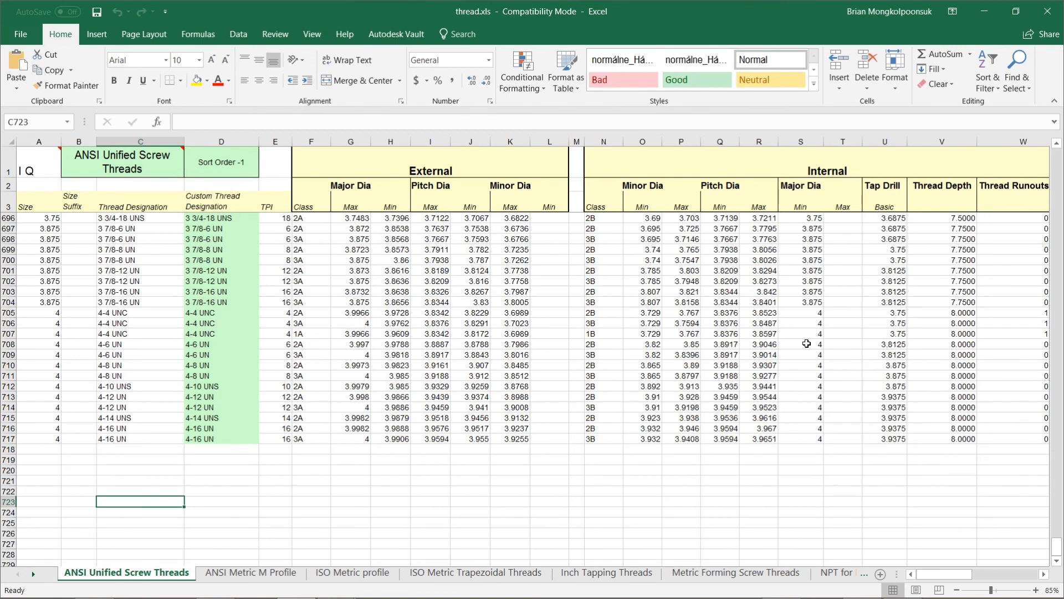
# Examine the ANSI Metric M, ISO Metric and ISO Metric Trapezoidal sheets, then the last custom thread designation under ANSI Unified Screw Threads
pyautogui.click(244, 574)
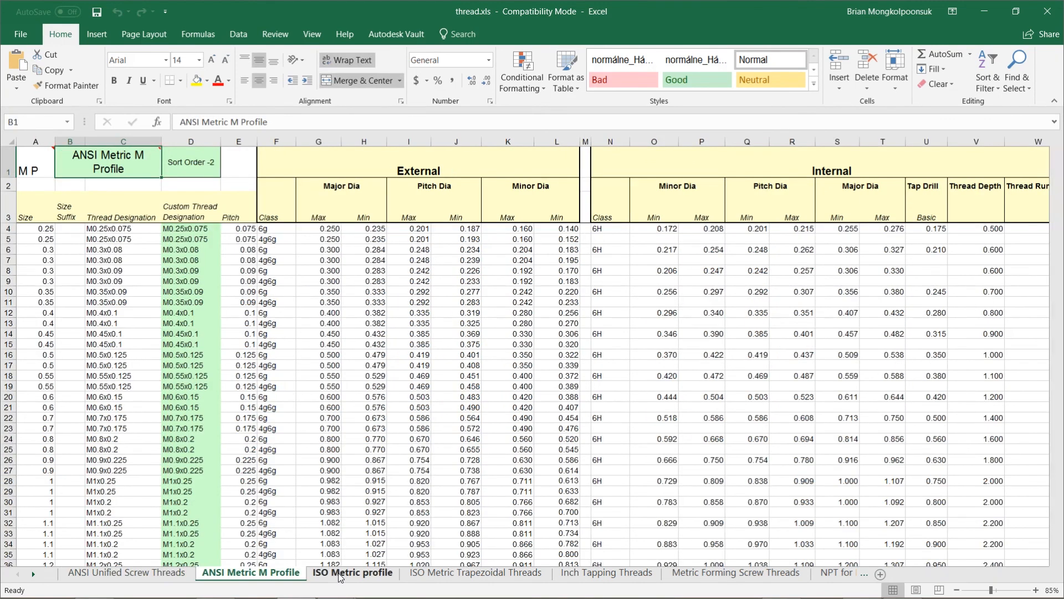
pyautogui.click(353, 574)
pyautogui.click(436, 576)
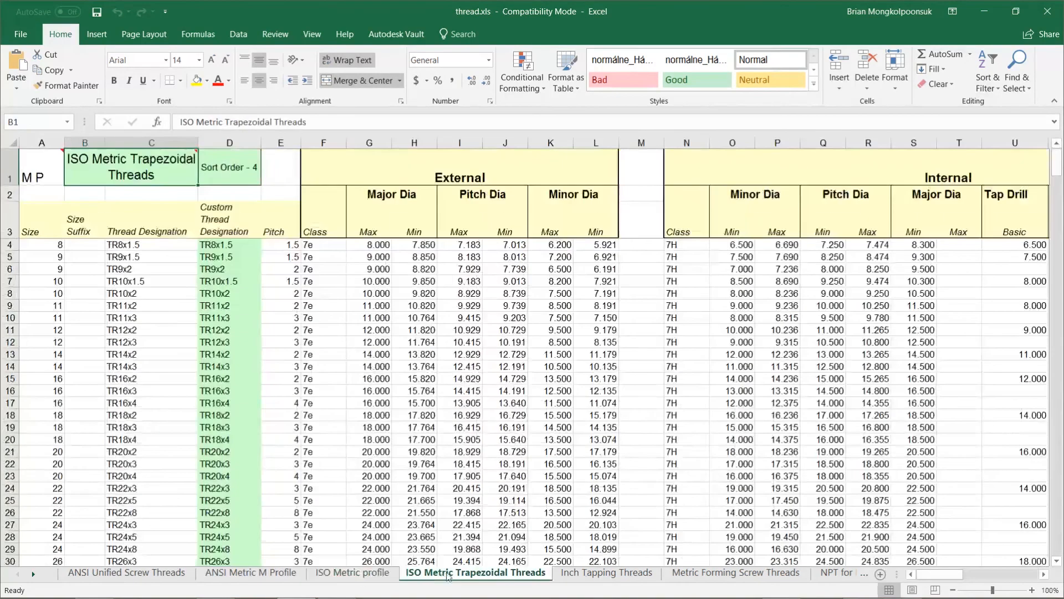
pyautogui.click(145, 572)
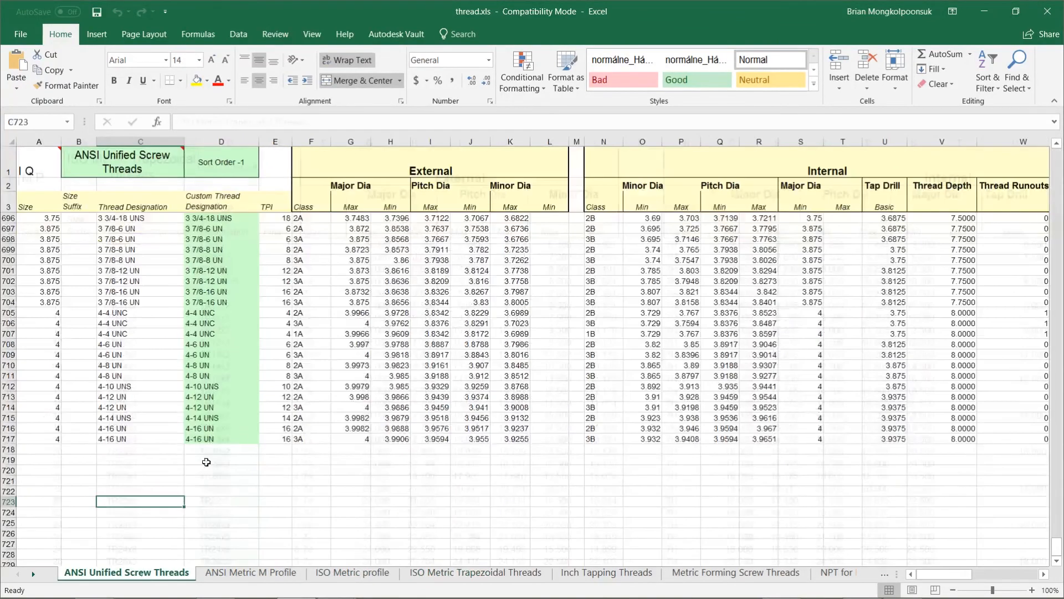
pyautogui.click(225, 438)
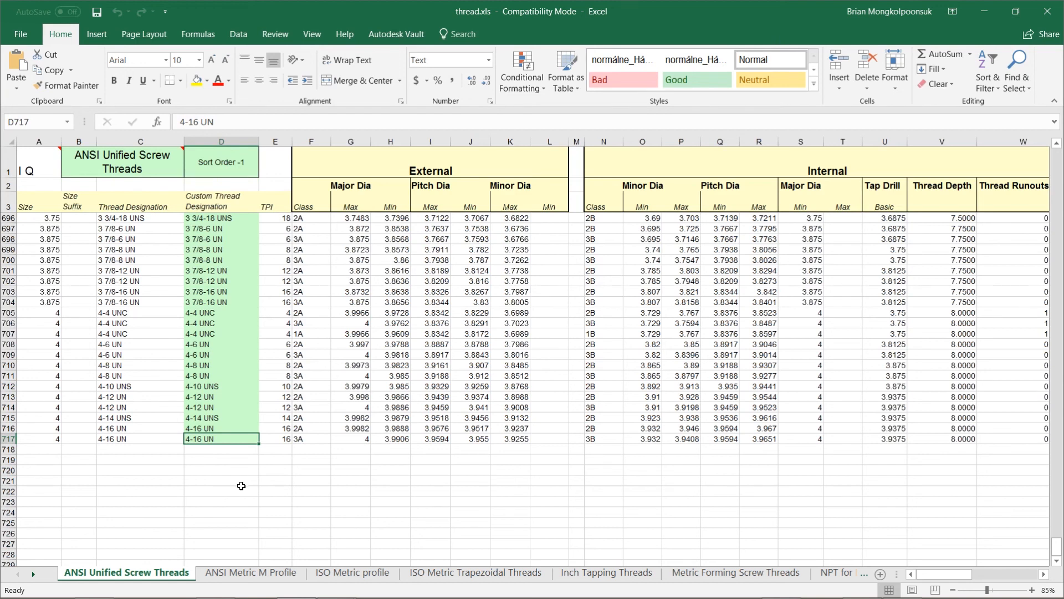
# Switch back to Inventor, suppress the Thread1 feature of Top_1 and return to the assembly
pyautogui.hotkey('alt', 'Tab')
pyautogui.hotkey('alt', 'Tab')
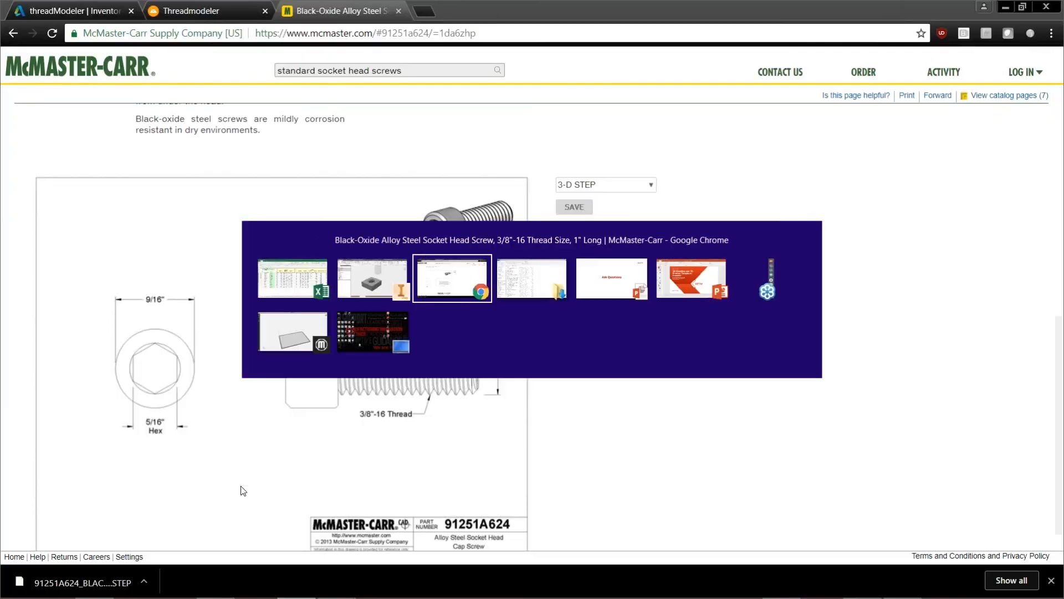
pyautogui.hotkey('alt', 'shift', 'Tab')
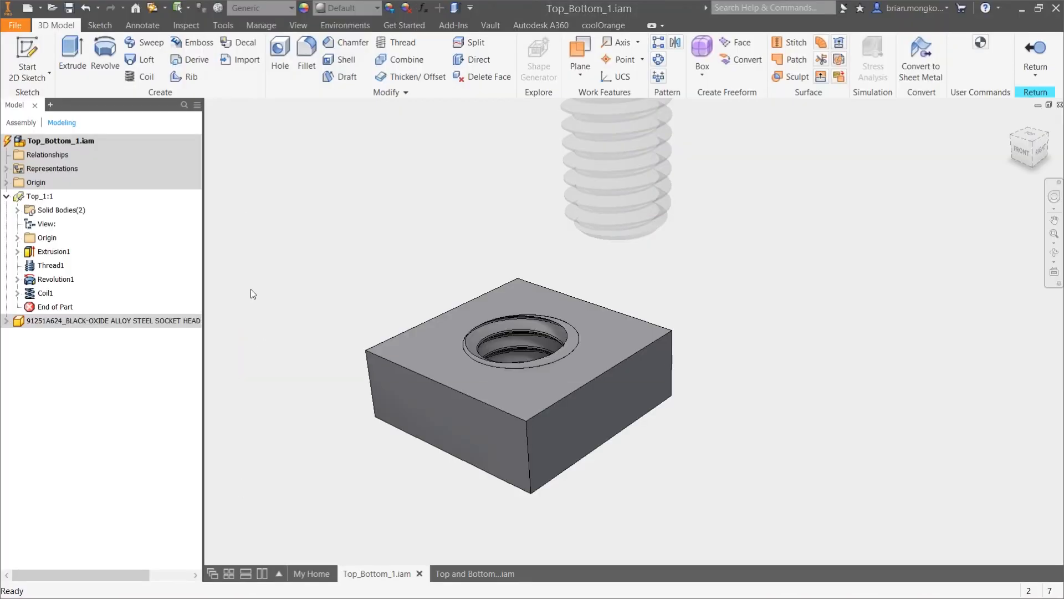
pyautogui.rightClick(50, 264)
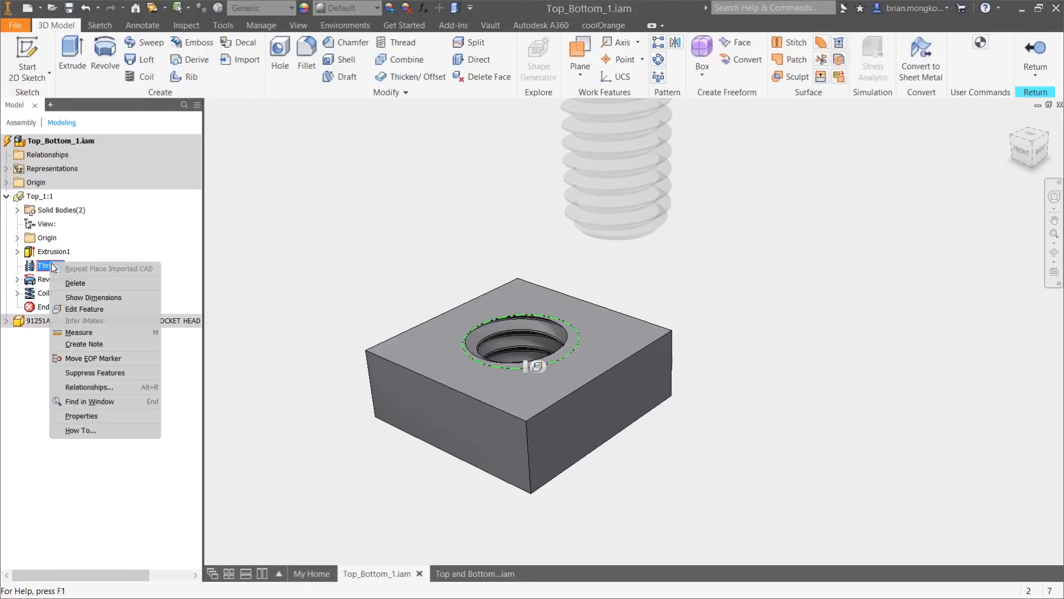
pyautogui.click(80, 374)
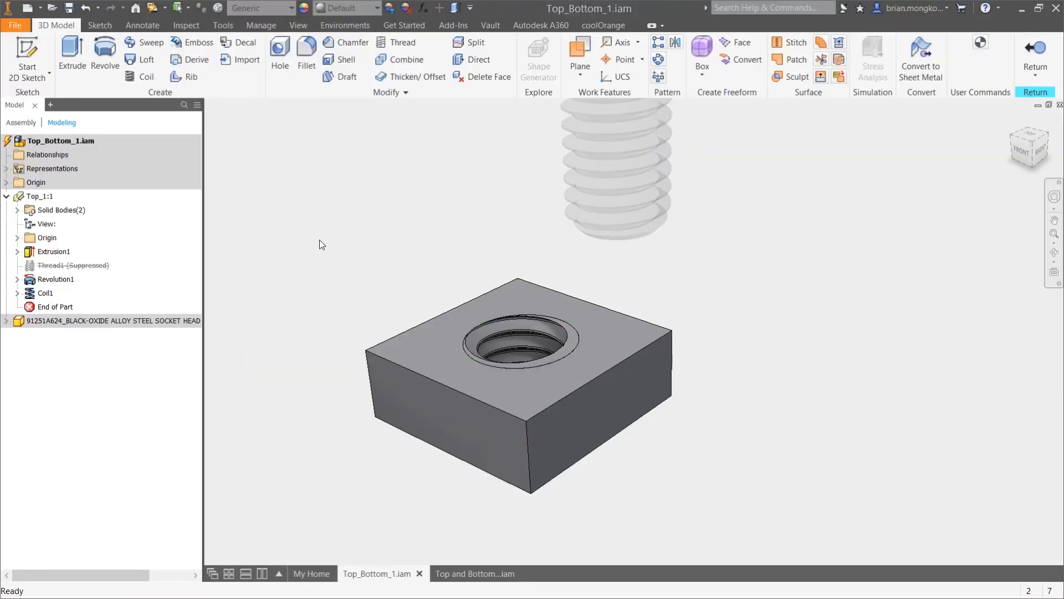
pyautogui.click(1034, 55)
# Mate the screw's axis to the block's threaded hole axis with 0.000 in offset and slide the screw partway through the hole
pyautogui.moveTo(725, 347); pyautogui.dragTo(680, 340, button='middle')
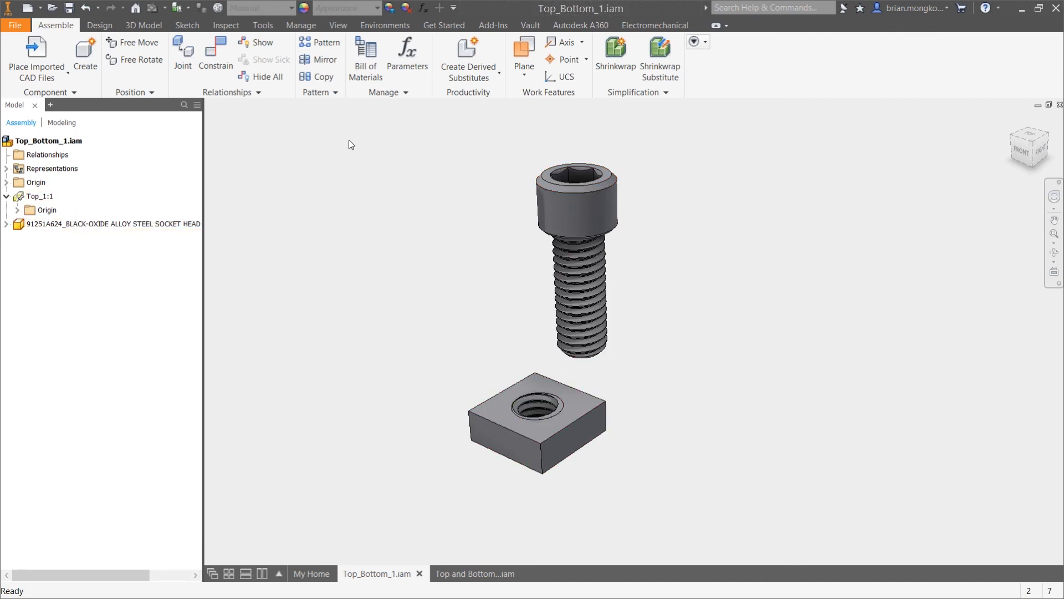
pyautogui.click(215, 47)
pyautogui.click(606, 202)
pyautogui.scroll(5, 540, 437)
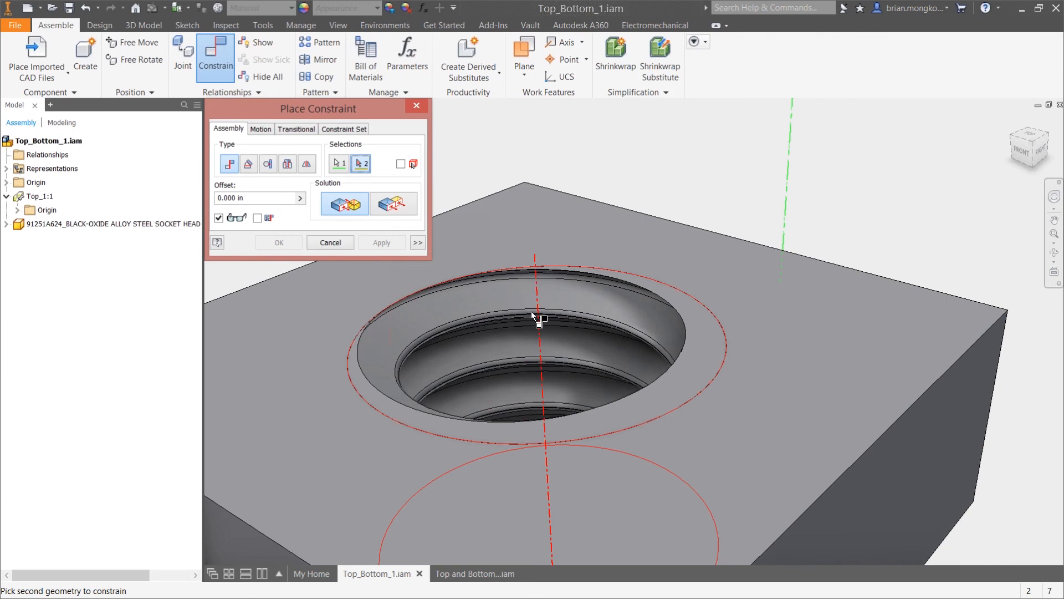
pyautogui.click(579, 278)
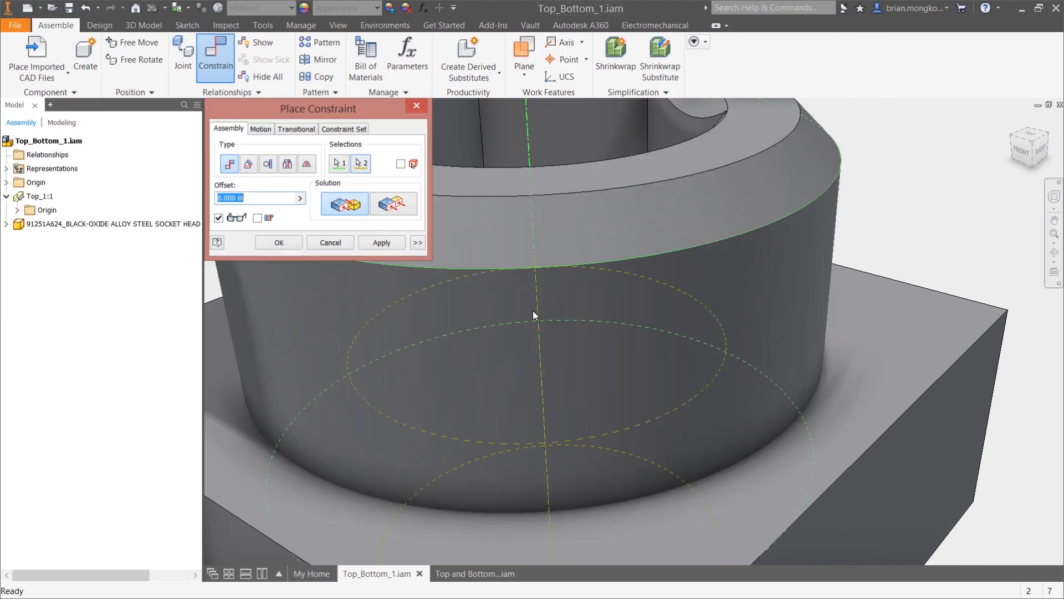
pyautogui.scroll(-4, 521, 325)
pyautogui.click(280, 242)
pyautogui.moveTo(511, 314); pyautogui.dragTo(503, 239)
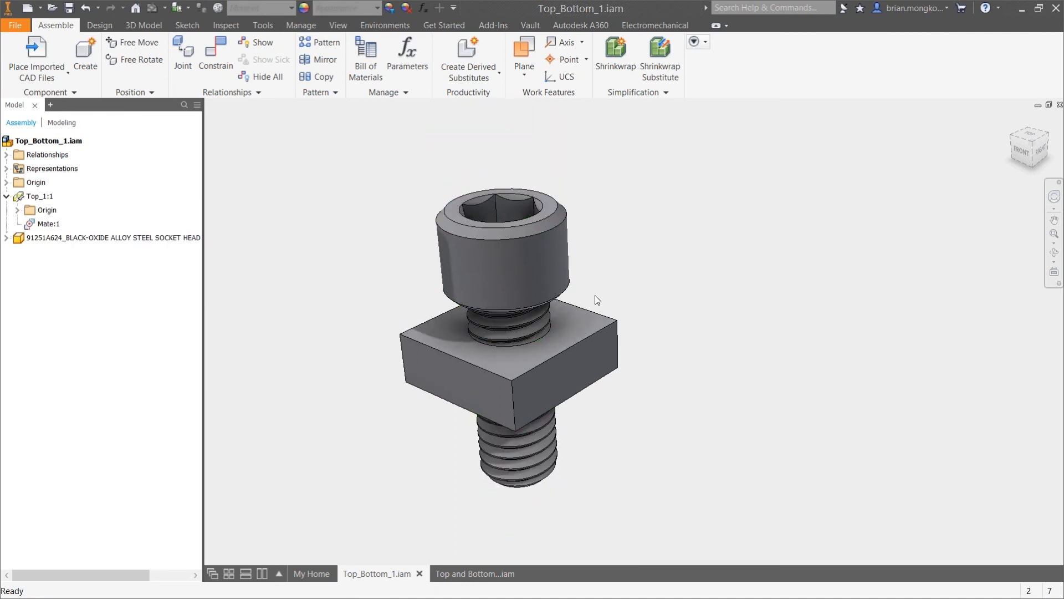
# Create a half section view of the assembly offset -.375 in from the block's right-facing side
pyautogui.click(332, 22)
pyautogui.click(557, 59)
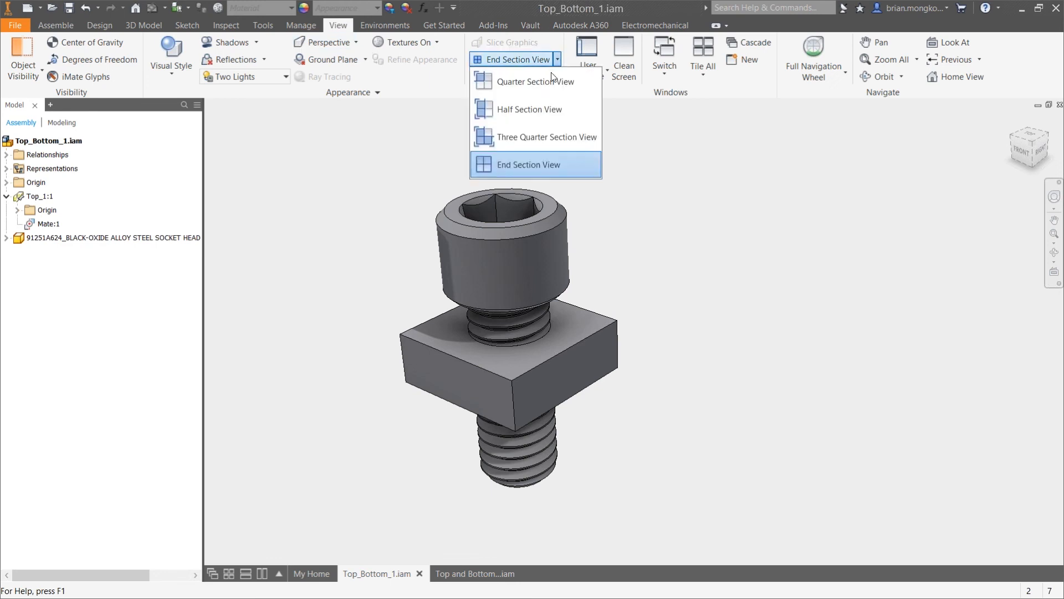
pyautogui.click(536, 109)
pyautogui.click(611, 334)
pyautogui.write('-.375')
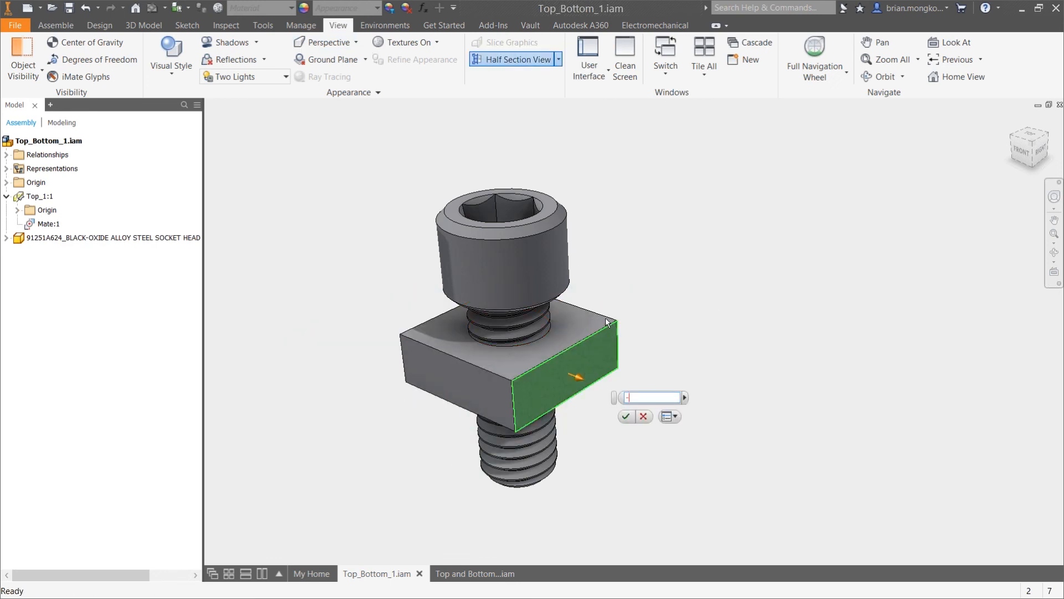
pyautogui.press('Return')
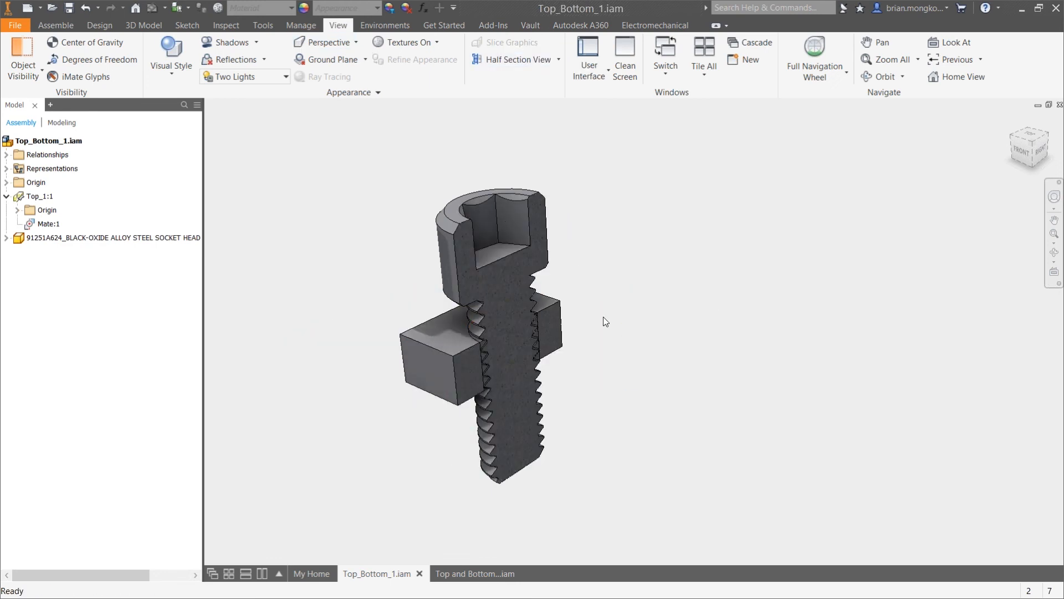
# View the section from the Right and shift the screw slightly along its axis to line up its thread with the block's
pyautogui.click(1036, 148)
pyautogui.scroll(-3, 776, 354)
pyautogui.click(544, 393)
pyautogui.scroll(-3, 547, 333)
pyautogui.moveTo(547, 328); pyautogui.dragTo(548, 334)
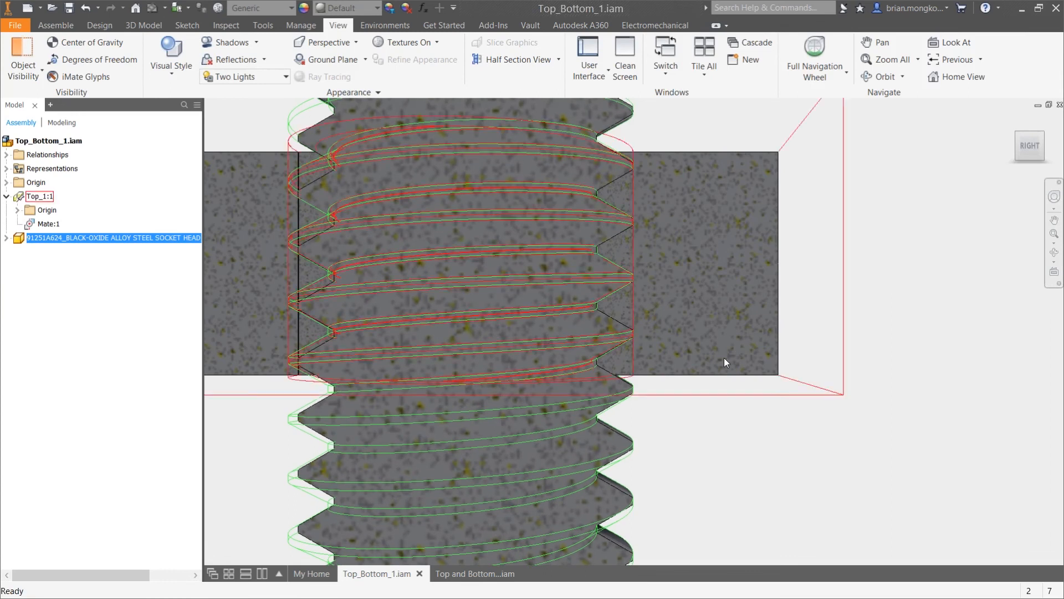
pyautogui.click(815, 434)
# Examine in the section how the screw's thread profile meets the block's thread, comparing crests and roots up close
pyautogui.scroll(5, 816, 433)
pyautogui.scroll(-3, 848, 357)
pyautogui.moveTo(848, 357); pyautogui.dragTo(760, 374, button='middle')
pyautogui.scroll(3, 810, 376)
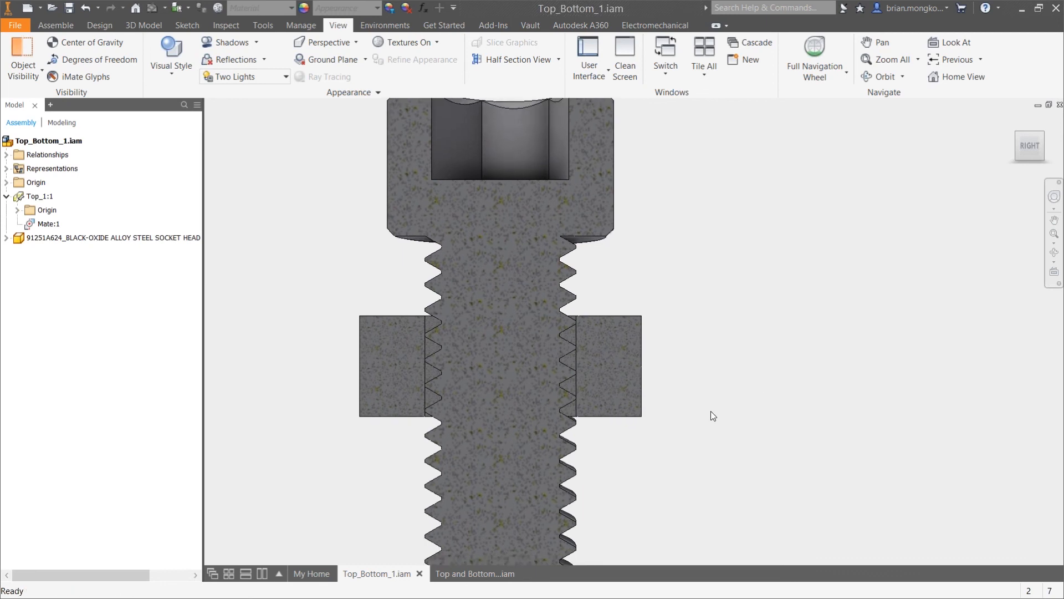
pyautogui.scroll(-5, 557, 319)
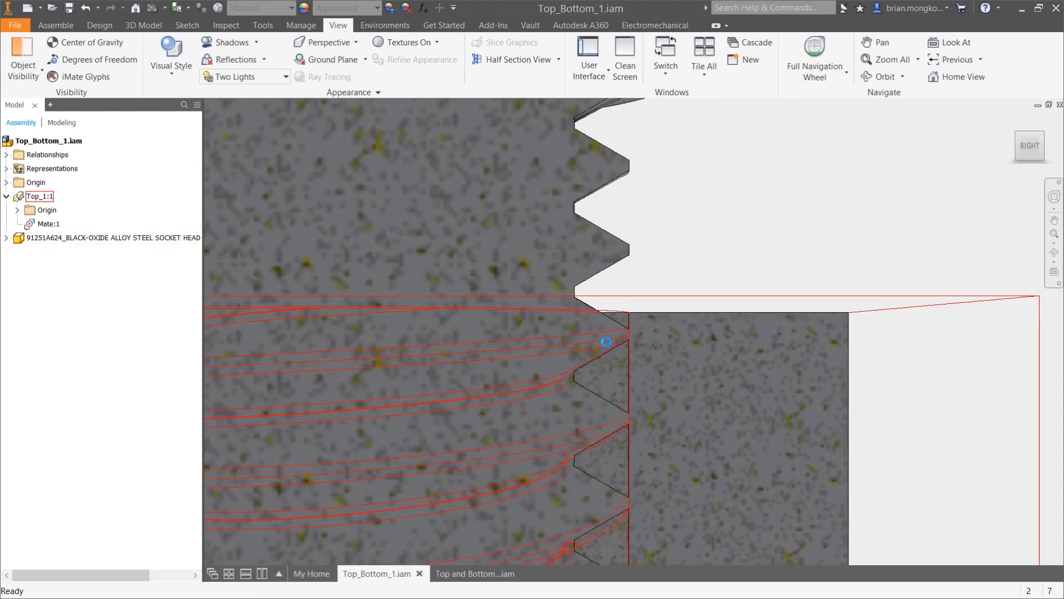
pyautogui.scroll(5, 640, 281)
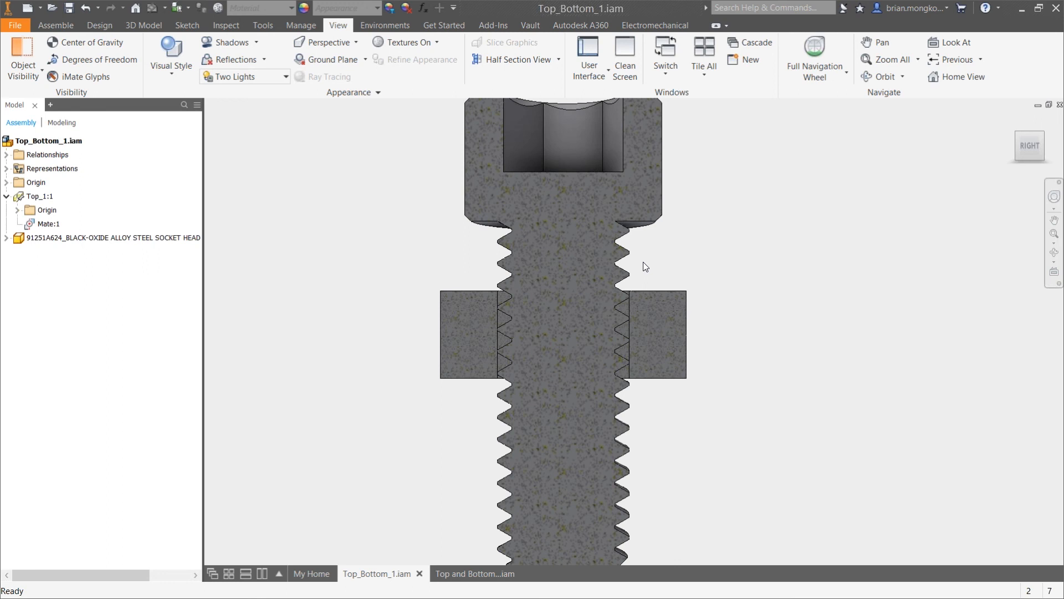
pyautogui.scroll(-5, 637, 292)
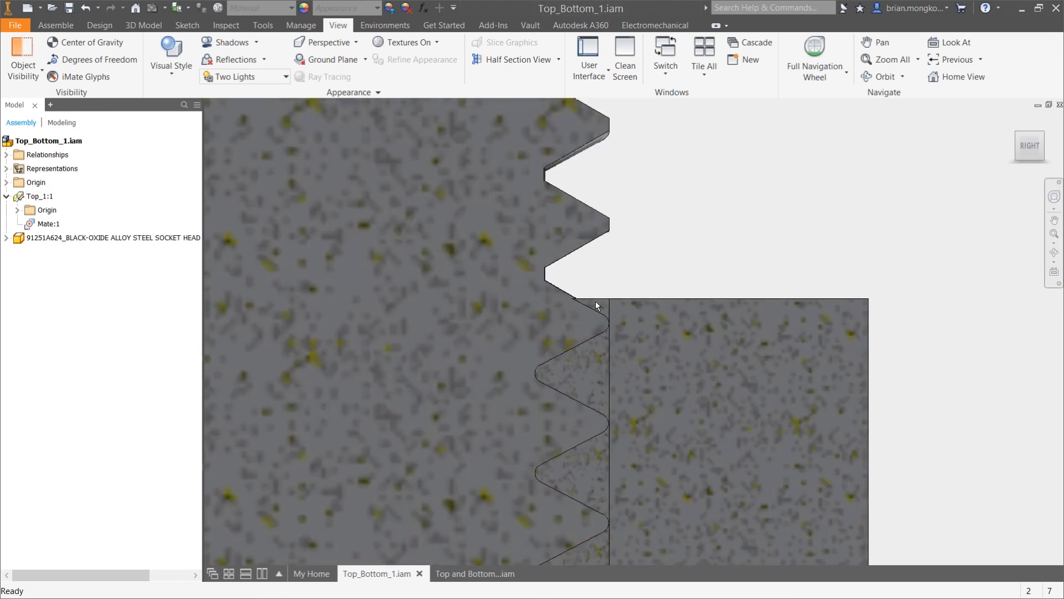
pyautogui.scroll(5, 613, 328)
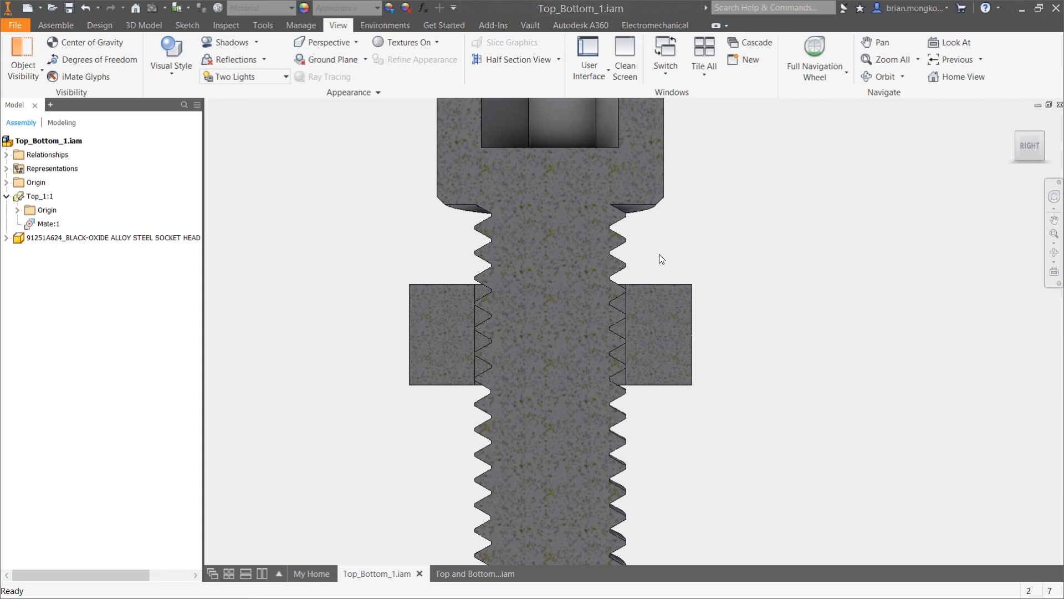
pyautogui.keyDown('shift'); pyautogui.moveTo(646, 265); pyautogui.dragTo(526, 276, button='middle'); pyautogui.keyUp('shift')
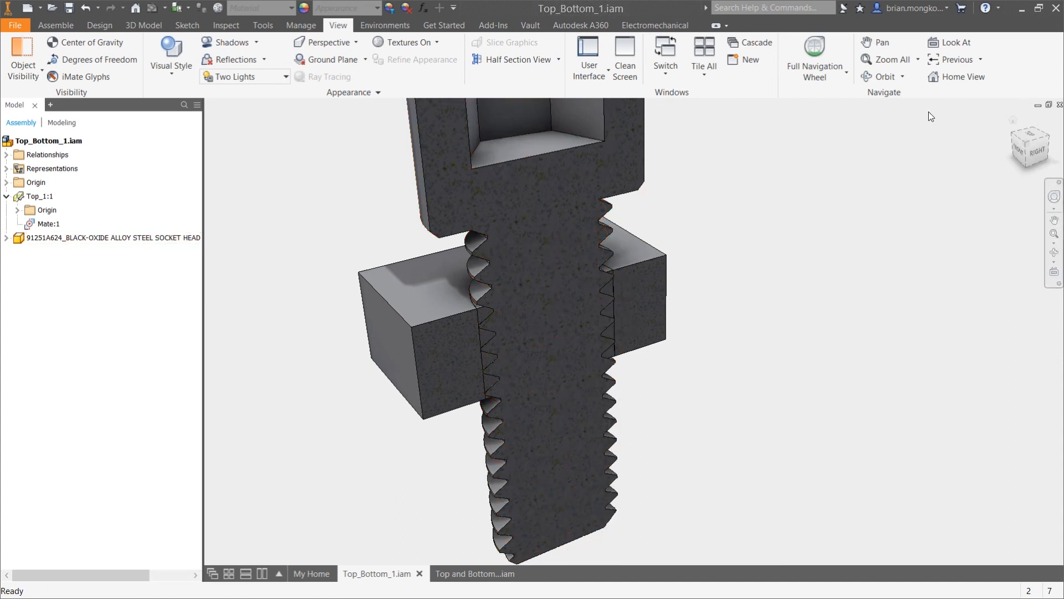
# End the section view and open the socket head screw for in-place editing
pyautogui.click(558, 60)
pyautogui.click(528, 164)
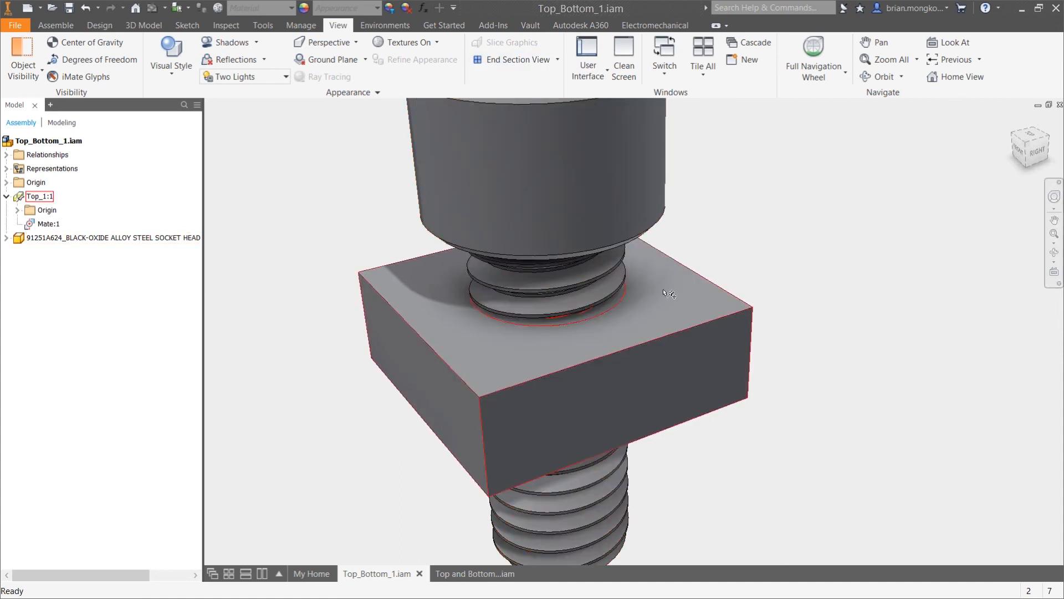
pyautogui.doubleClick(88, 237)
pyautogui.keyDown('shift'); pyautogui.moveTo(660, 360); pyautogui.dragTo(627, 331, button='middle'); pyautogui.keyUp('shift')
pyautogui.scroll(2, 628, 337)
pyautogui.scroll(-3, 620, 385)
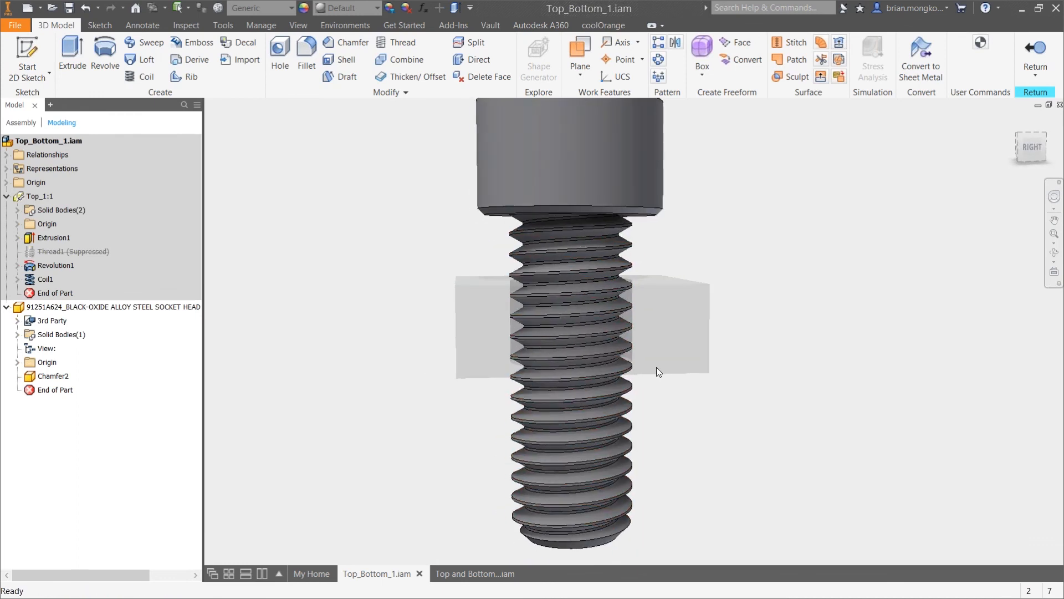
# Resize all of the screw's thread faces by -.005 in with a Direct size edit and return to the assembly
pyautogui.click(481, 60)
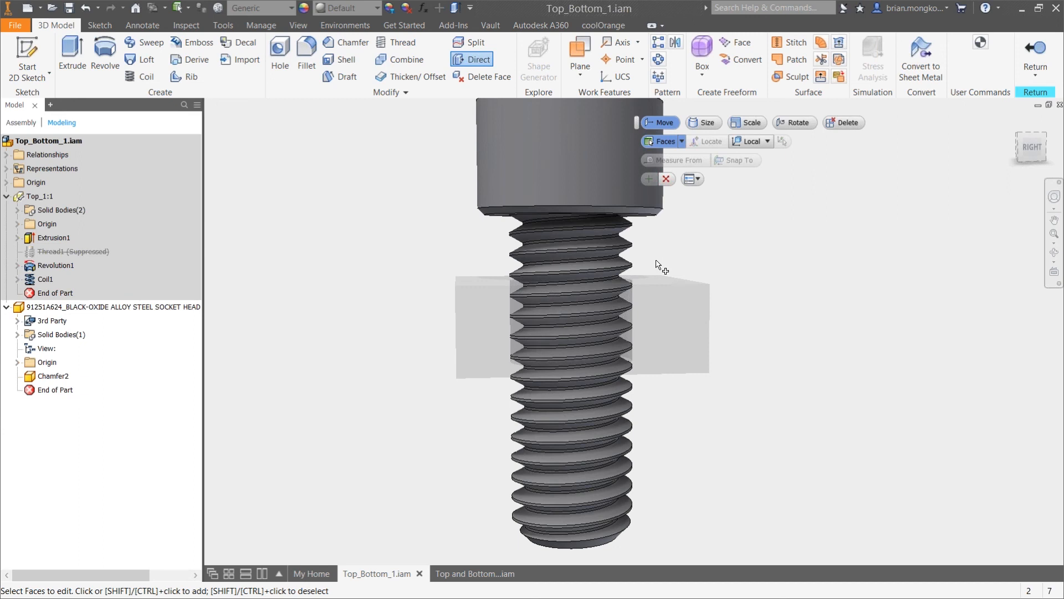
pyautogui.scroll(-5, 614, 248)
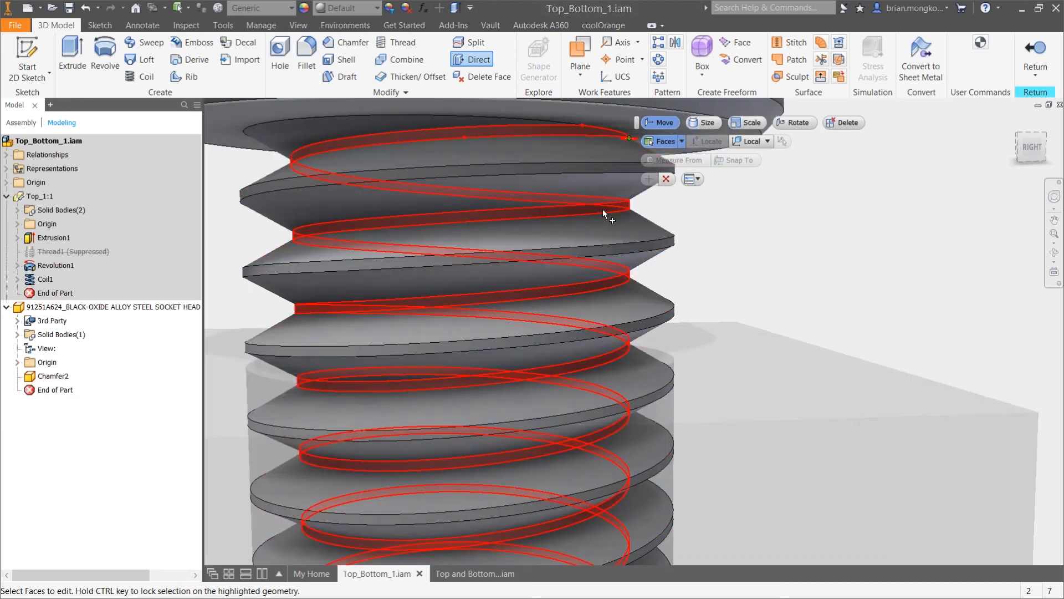
pyautogui.click(601, 208)
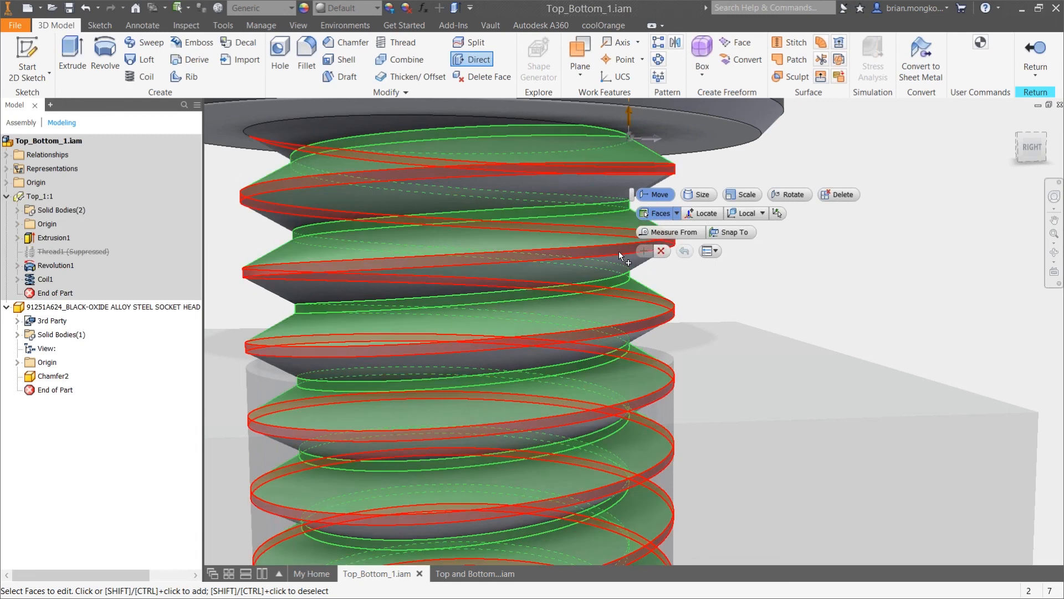
pyautogui.scroll(6, 618, 252)
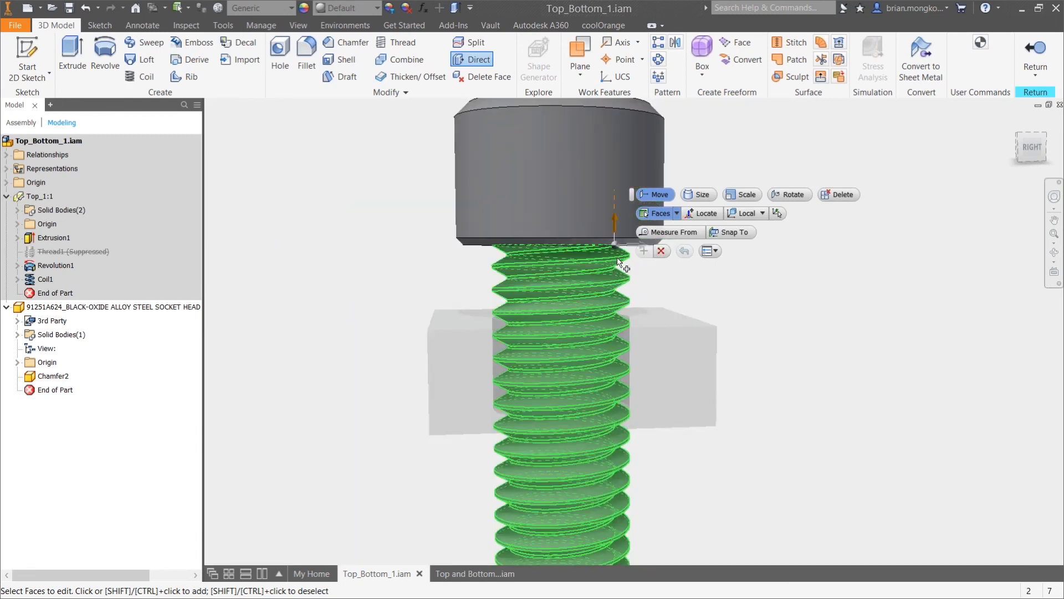
pyautogui.scroll(-3, 614, 446)
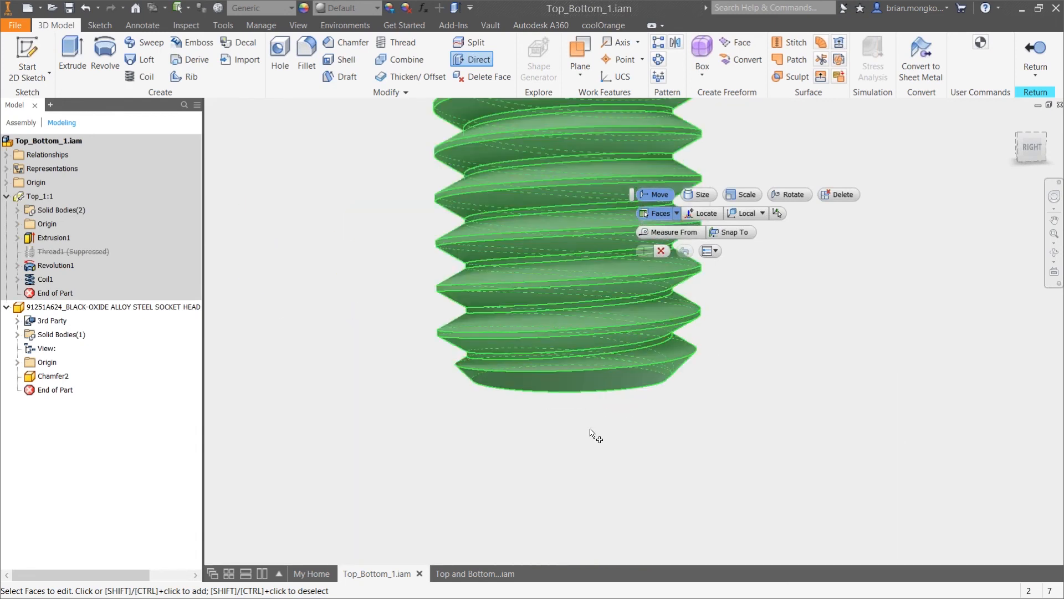
pyautogui.scroll(2, 592, 432)
pyautogui.scroll(4, 631, 359)
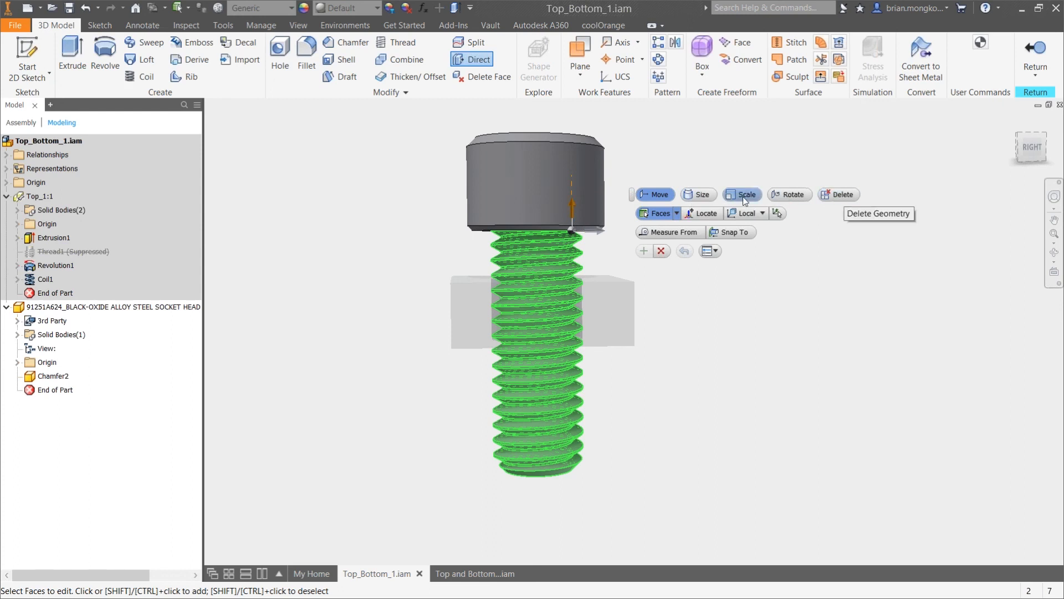
pyautogui.click(709, 195)
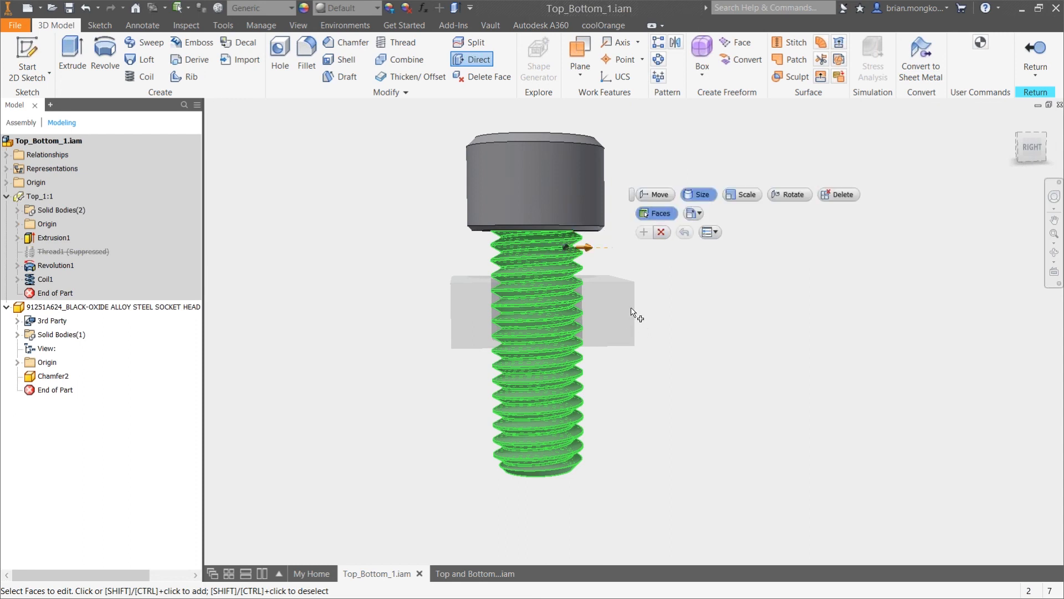
pyautogui.scroll(5, 612, 291)
pyautogui.click(521, 170)
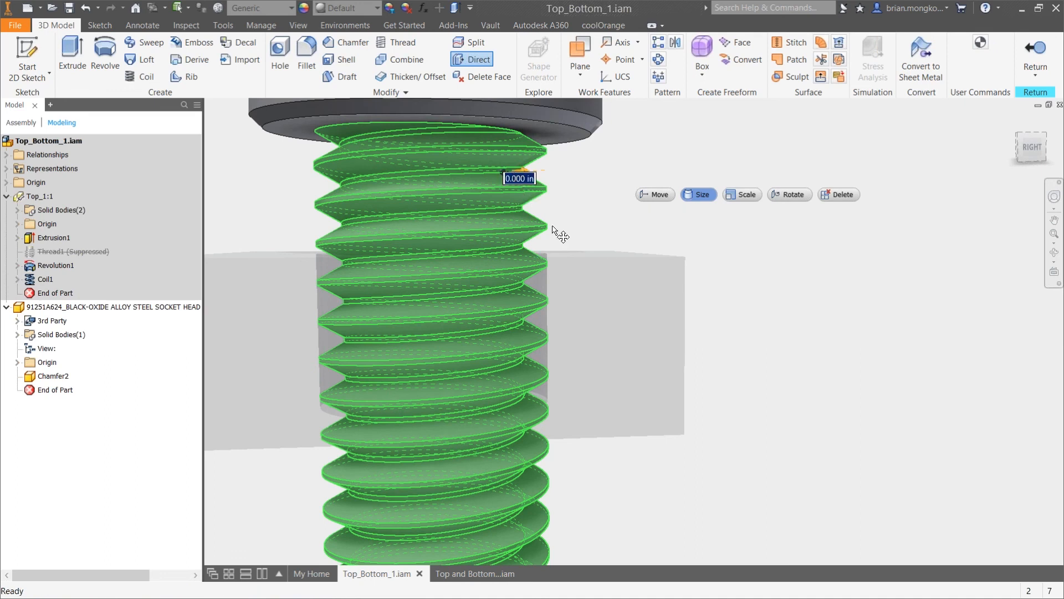
pyautogui.write('-.005')
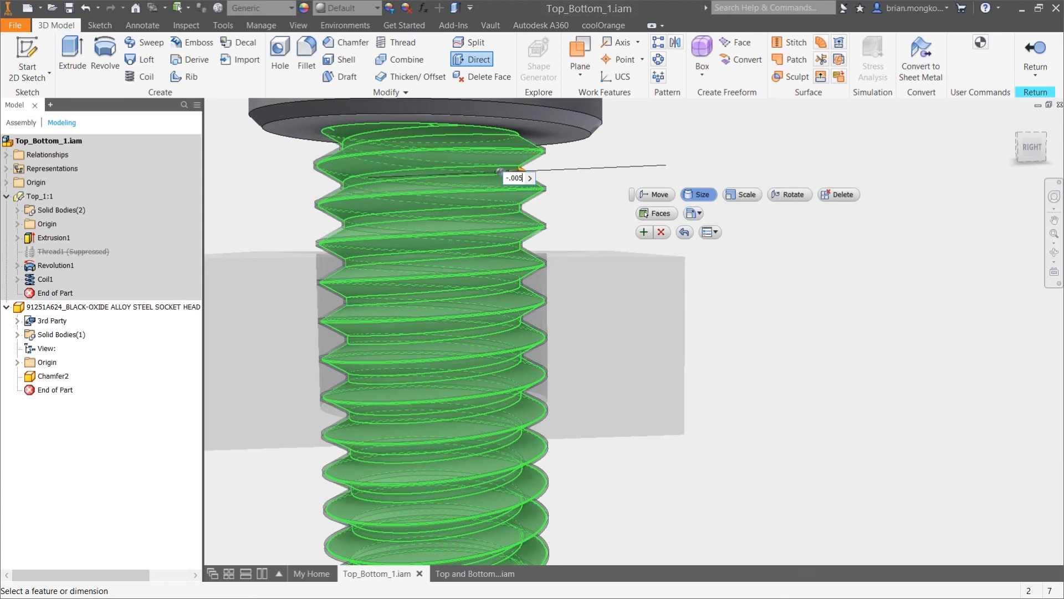
pyautogui.press('Return')
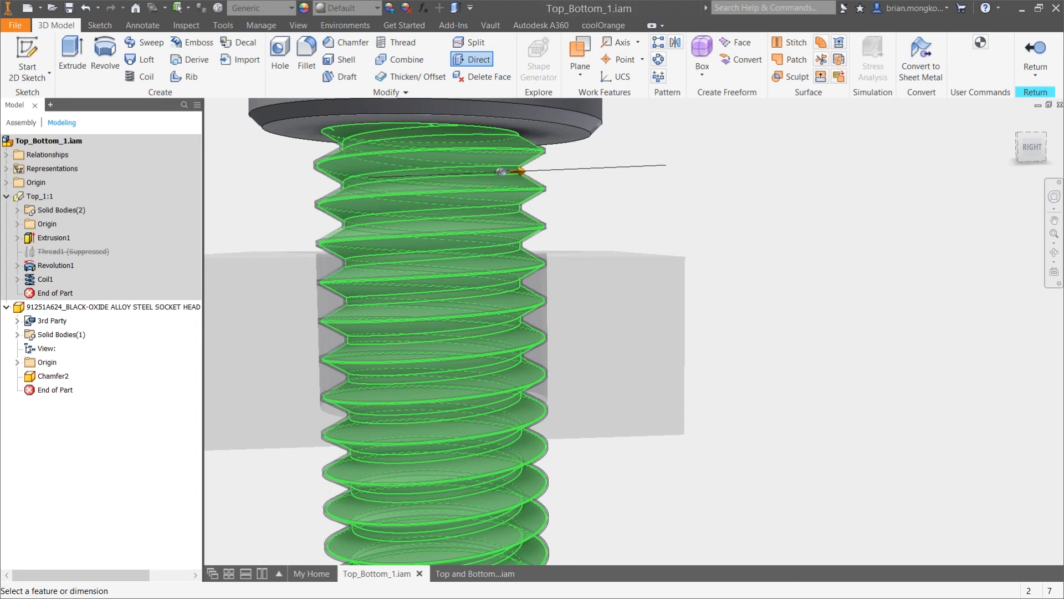
pyautogui.scroll(-3, 594, 237)
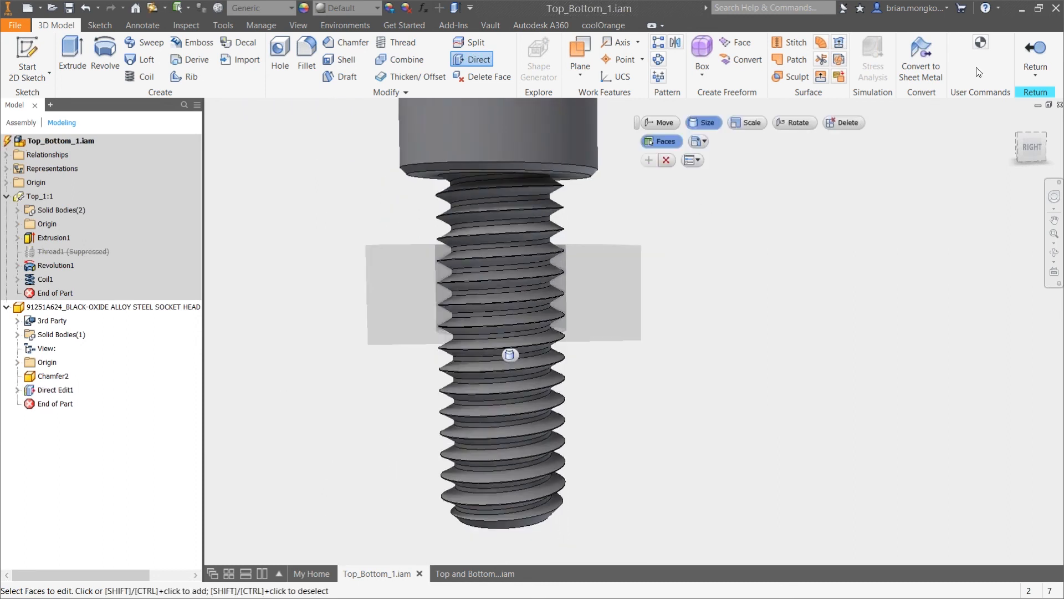
pyautogui.click(1034, 53)
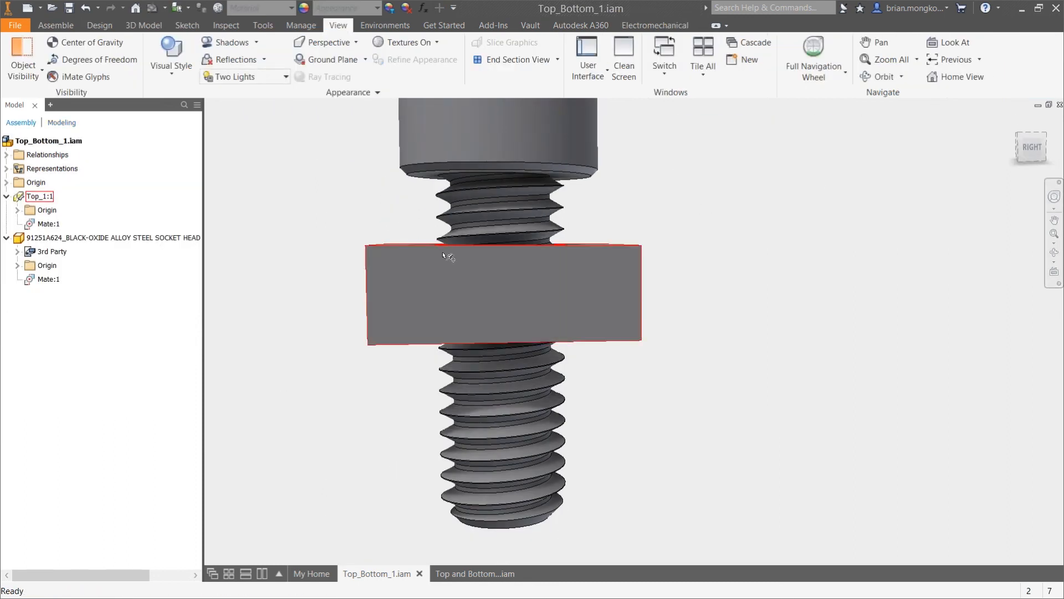
# Create a half section view of the assembly offset -.35 in from the block's right-facing side
pyautogui.click(557, 59)
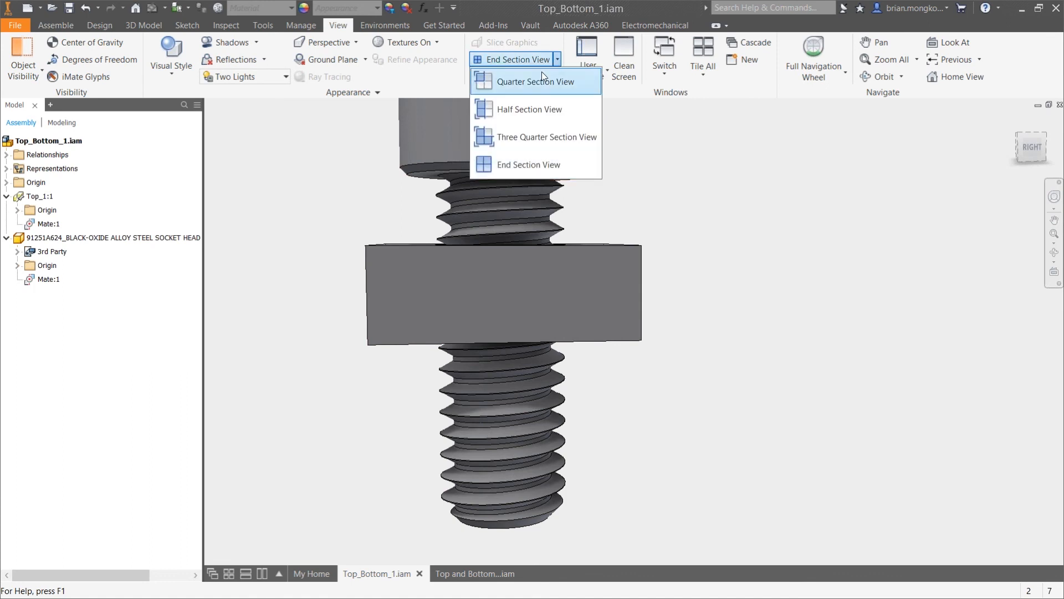
pyautogui.click(522, 111)
pyautogui.click(531, 290)
pyautogui.keyDown('shift'); pyautogui.moveTo(689, 261); pyautogui.dragTo(726, 268, button='middle'); pyautogui.keyUp('shift')
pyautogui.write('35')
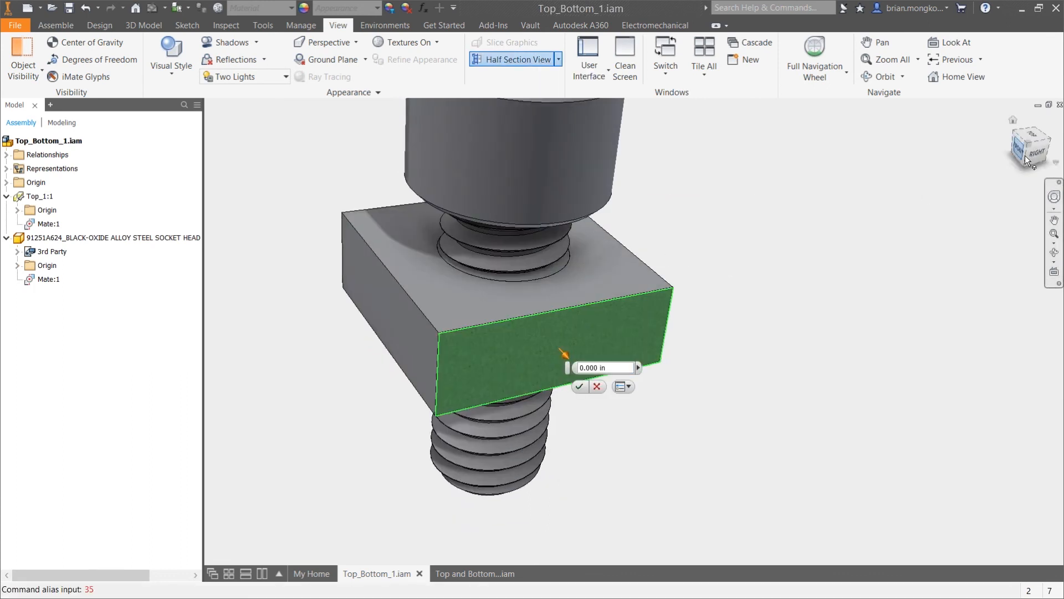
pyautogui.click(619, 366)
pyautogui.write('-')
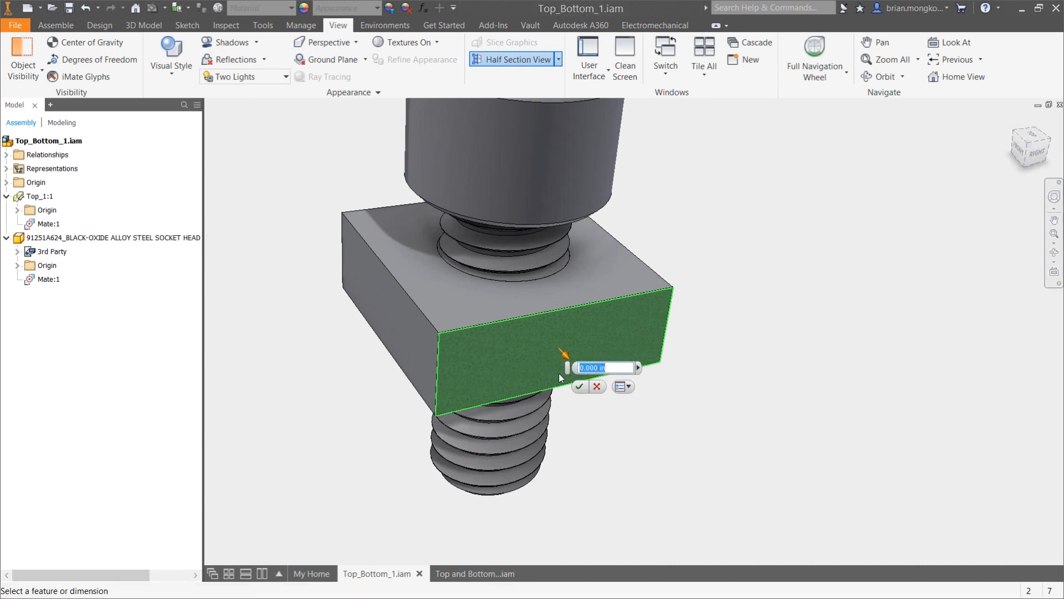
pyautogui.write('.35')
pyautogui.press('Return')
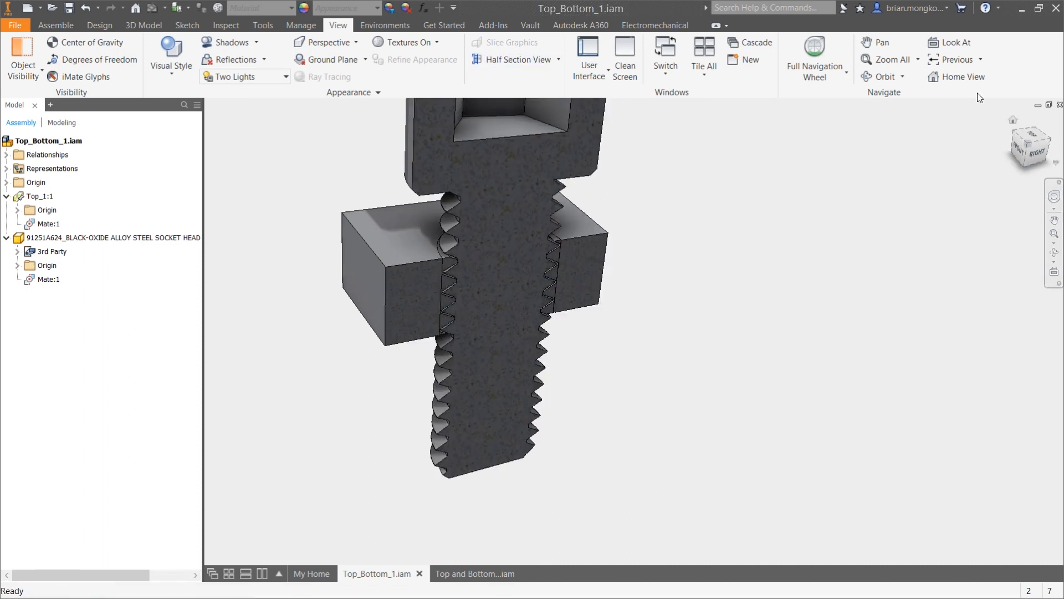
# Examine the clearance between the resized screw thread and the block's thread from the Right view
pyautogui.click(1036, 159)
pyautogui.scroll(5, 693, 322)
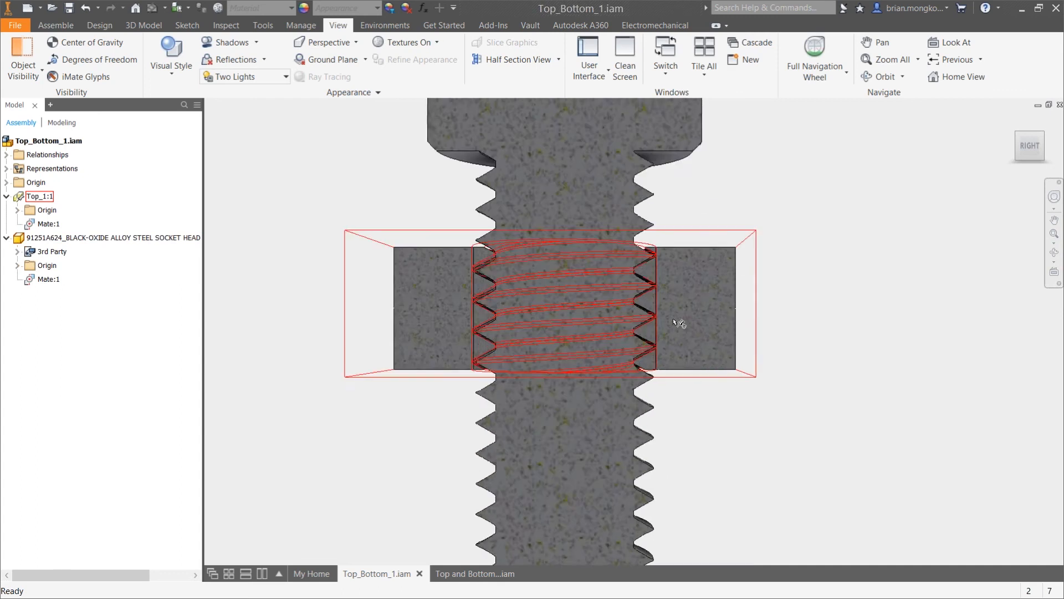
pyautogui.scroll(2, 638, 282)
pyautogui.moveTo(652, 226); pyautogui.dragTo(694, 338, button='middle')
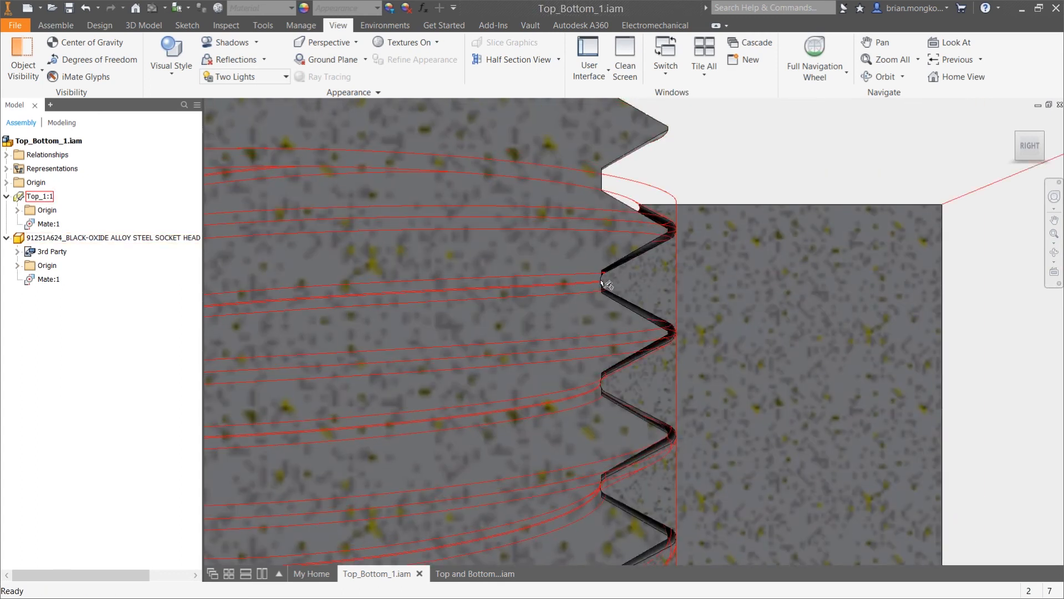
pyautogui.scroll(-6, 647, 247)
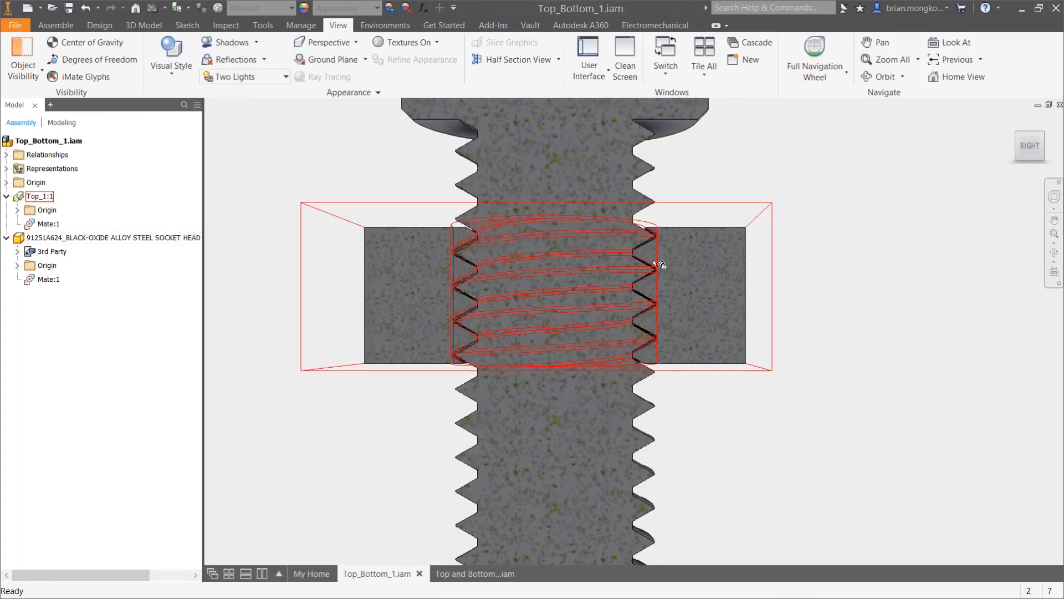
# Open the socket head screw in place, resize its thread root faces by -.005 in with a Direct size edit, and return to the assembly
pyautogui.doubleClick(19, 239)
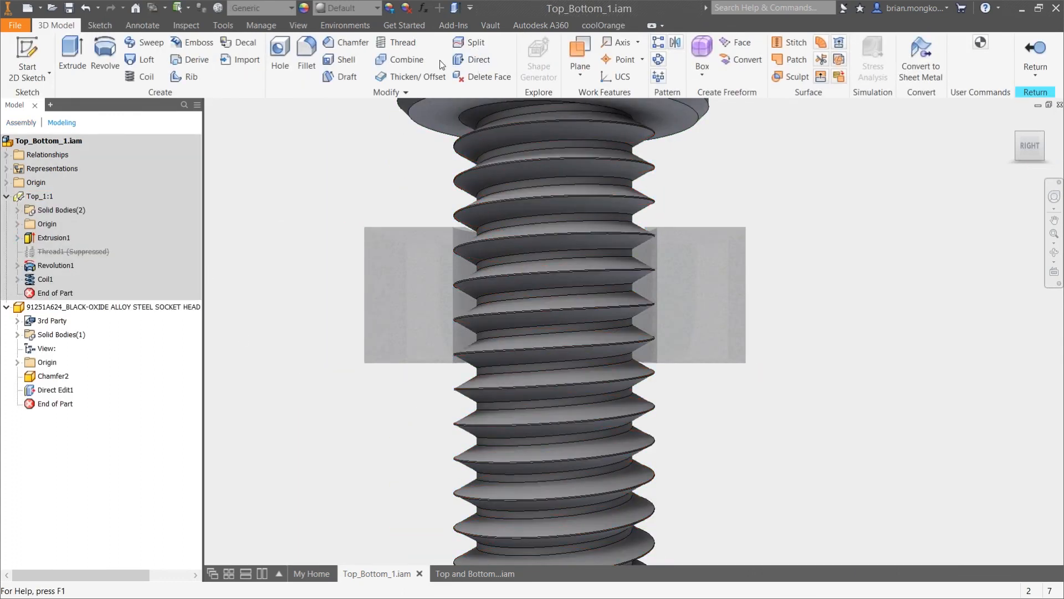
pyautogui.click(469, 59)
pyautogui.scroll(3, 632, 255)
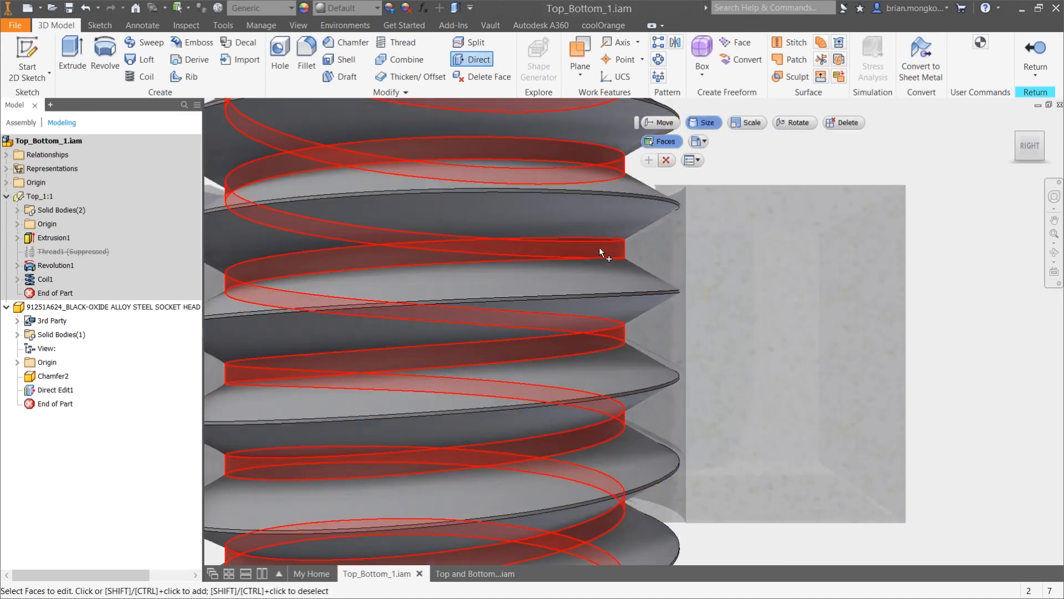
pyautogui.click(600, 247)
pyautogui.scroll(-3, 677, 201)
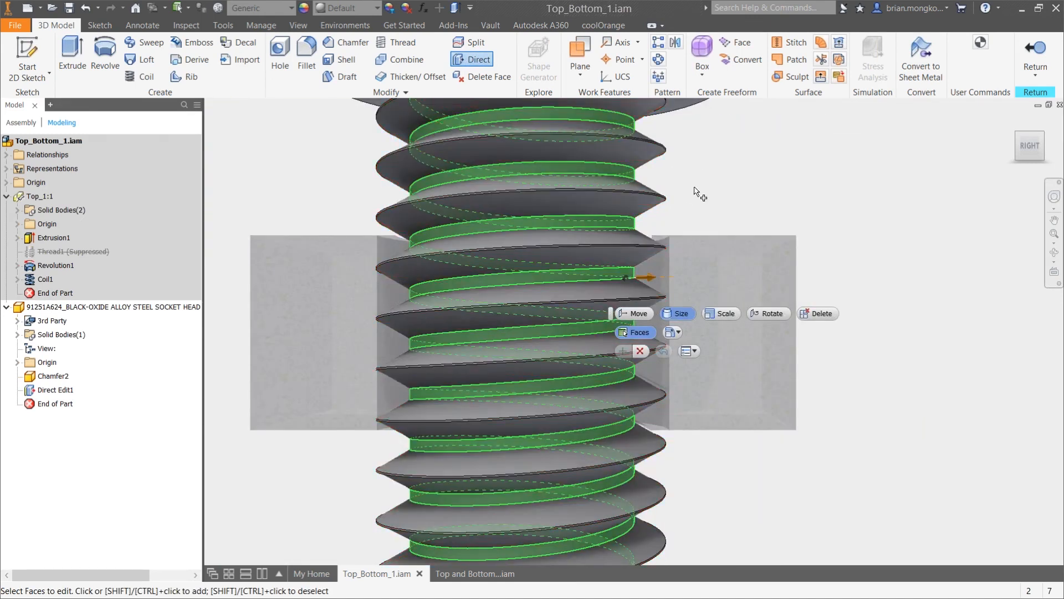
pyautogui.click(649, 279)
pyautogui.write('-.005')
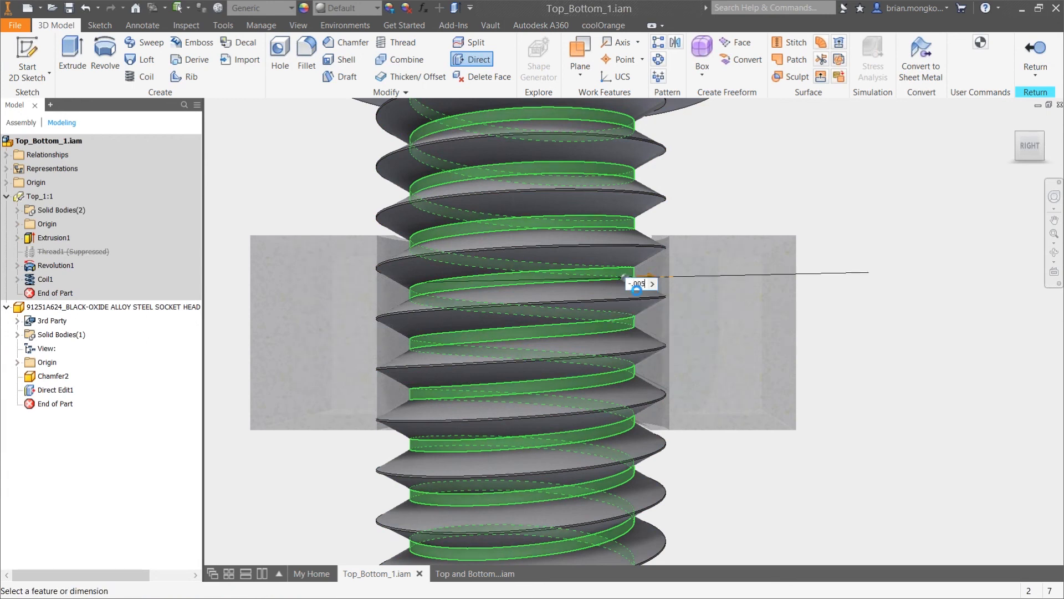
pyautogui.press('Return')
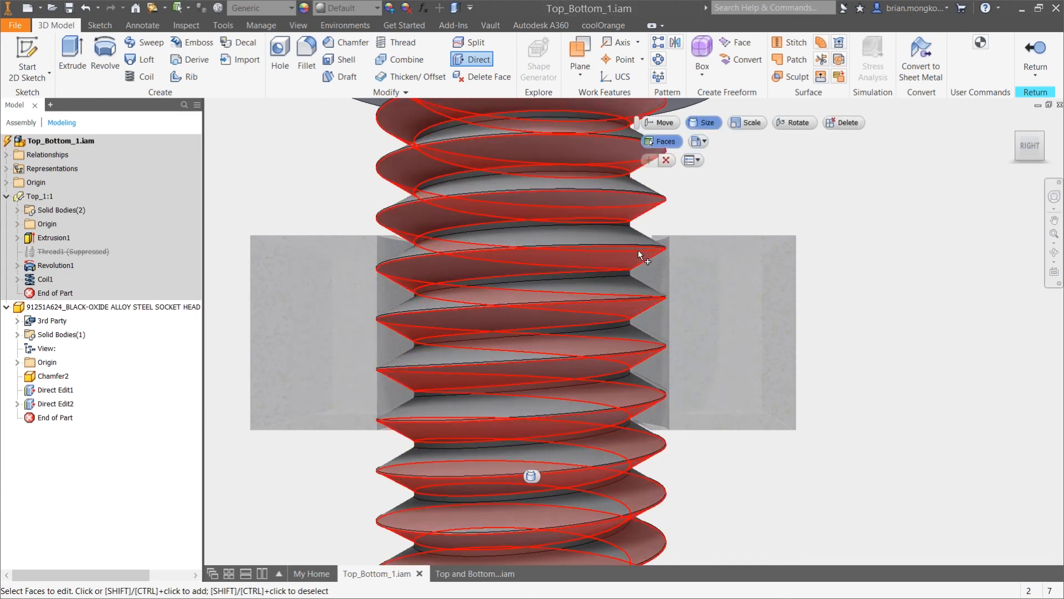
pyautogui.click(1028, 60)
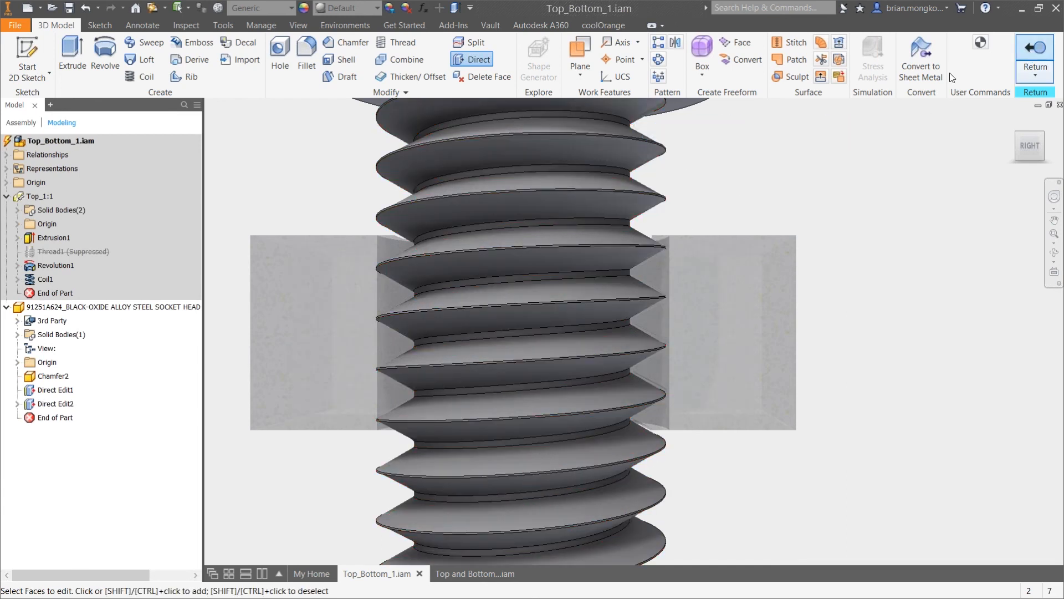
# Examine the clearance between the screw's thread roots and the block's thread along the sectioned assembly
pyautogui.scroll(5, 683, 225)
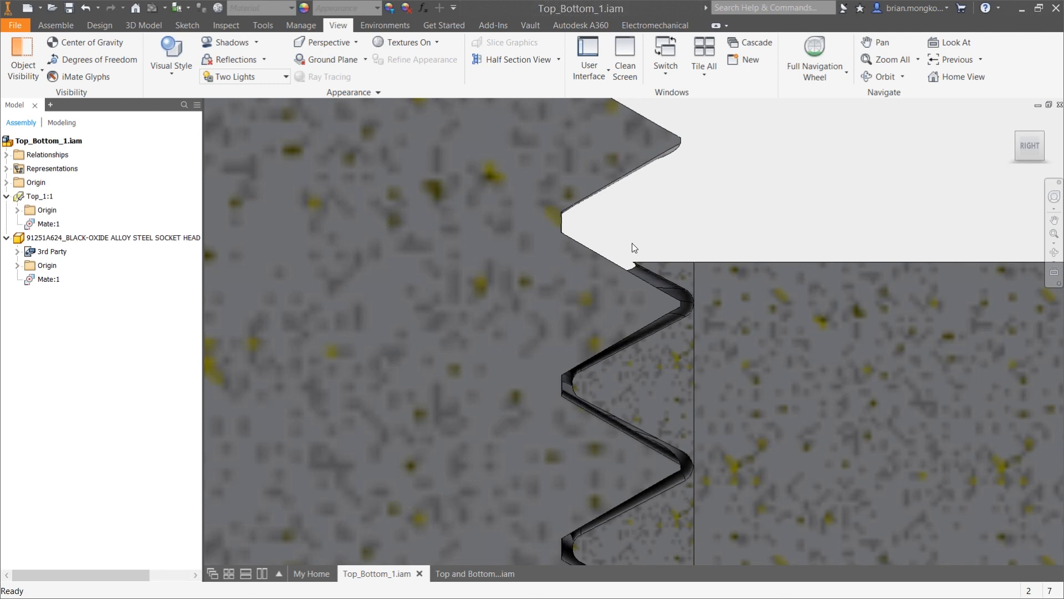
pyautogui.scroll(-2, 632, 243)
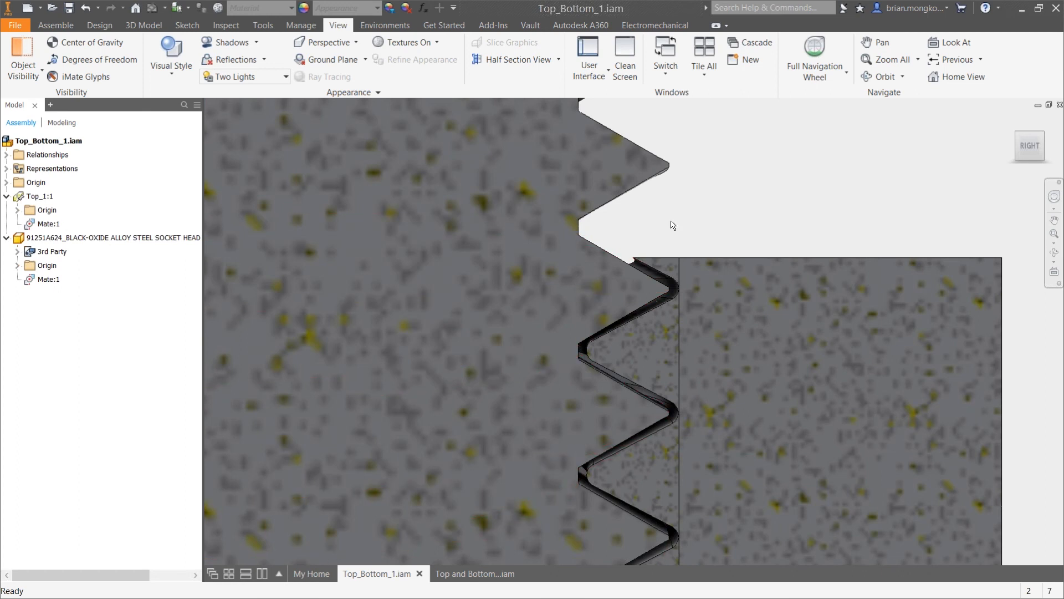
pyautogui.scroll(-3, 675, 221)
pyautogui.scroll(3, 681, 419)
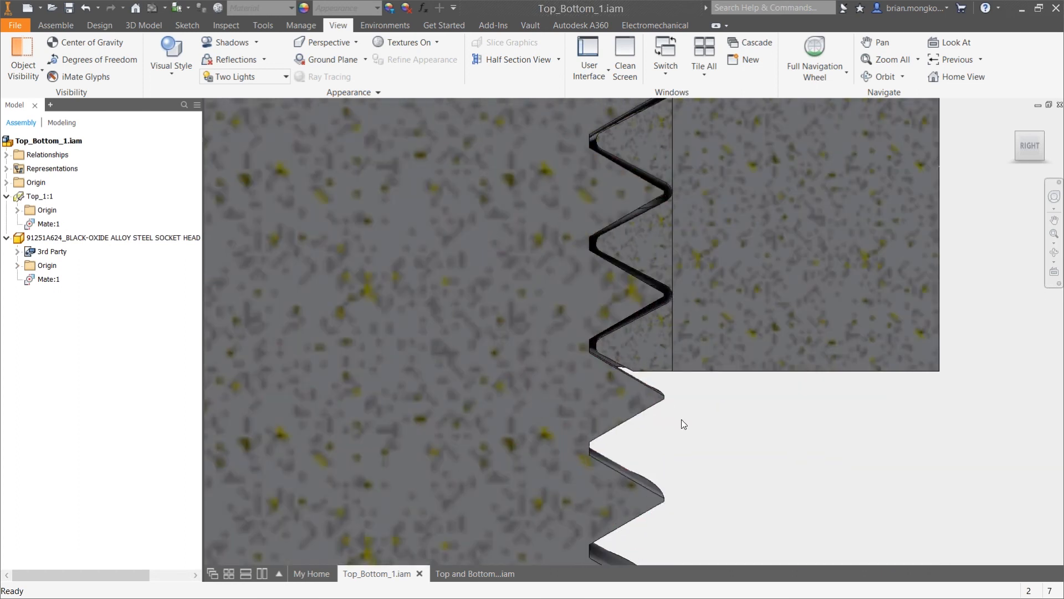
pyautogui.scroll(-6, 680, 419)
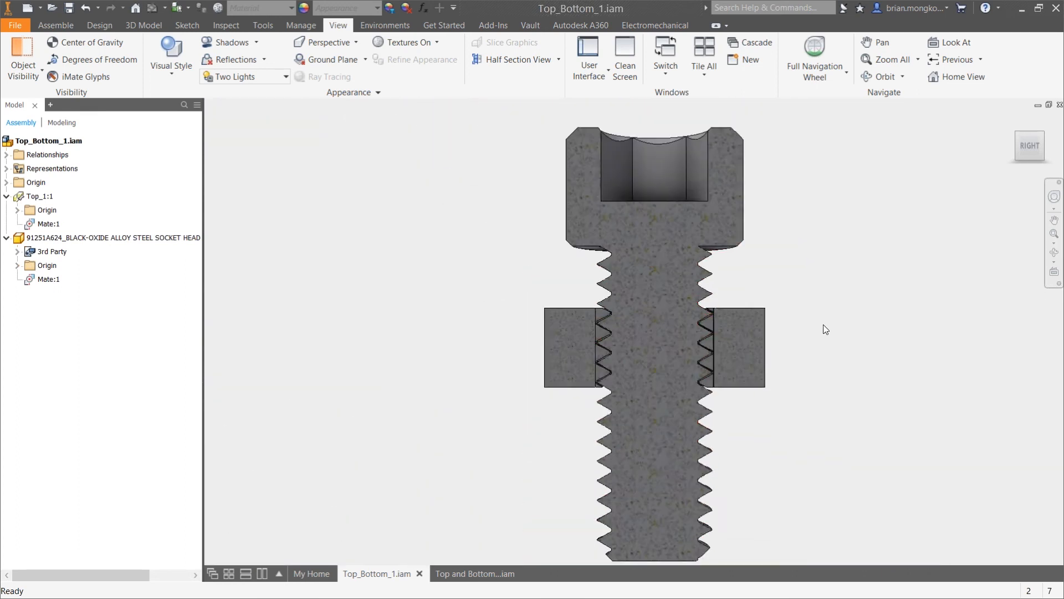
pyautogui.scroll(2, 720, 371)
pyautogui.scroll(2, 696, 358)
pyautogui.moveTo(696, 358); pyautogui.dragTo(722, 386, button='middle')
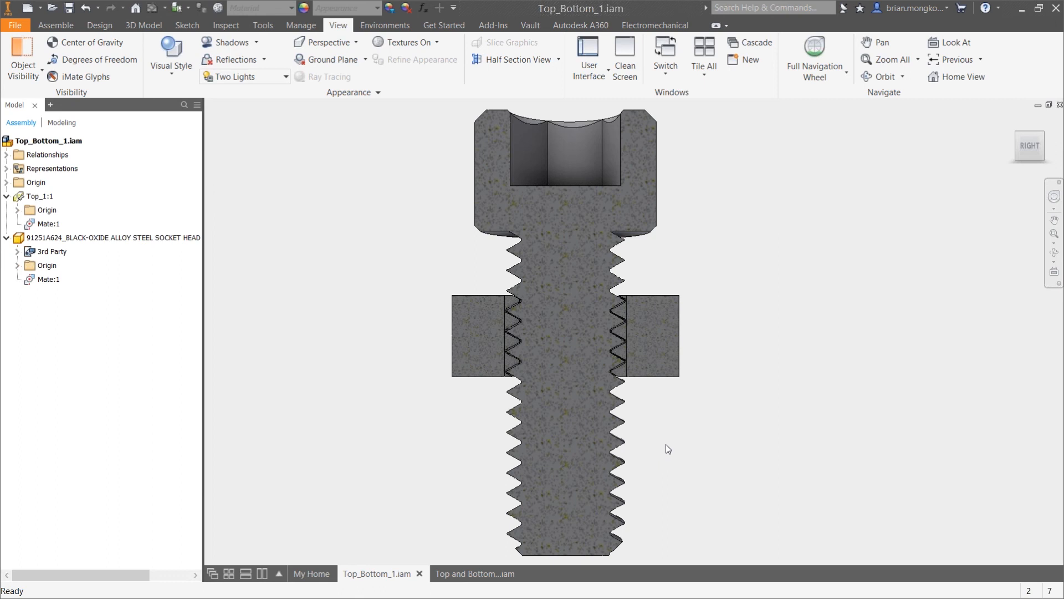
# Switch to the Top and Bottom Parts Small Hole assembly
pyautogui.click(461, 572)
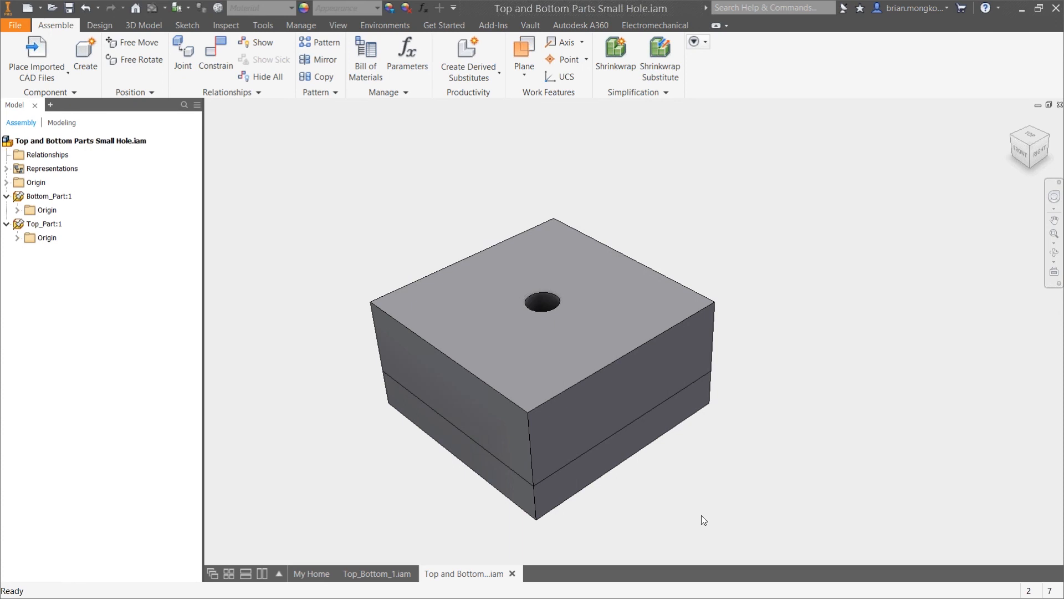
pyautogui.click(338, 25)
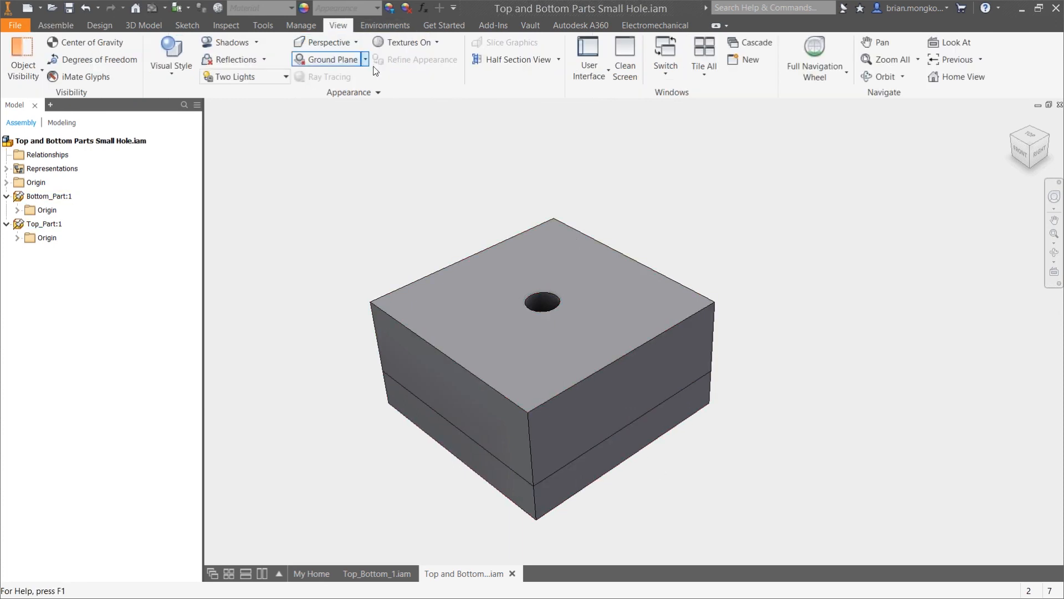
pyautogui.click(506, 59)
pyautogui.click(651, 364)
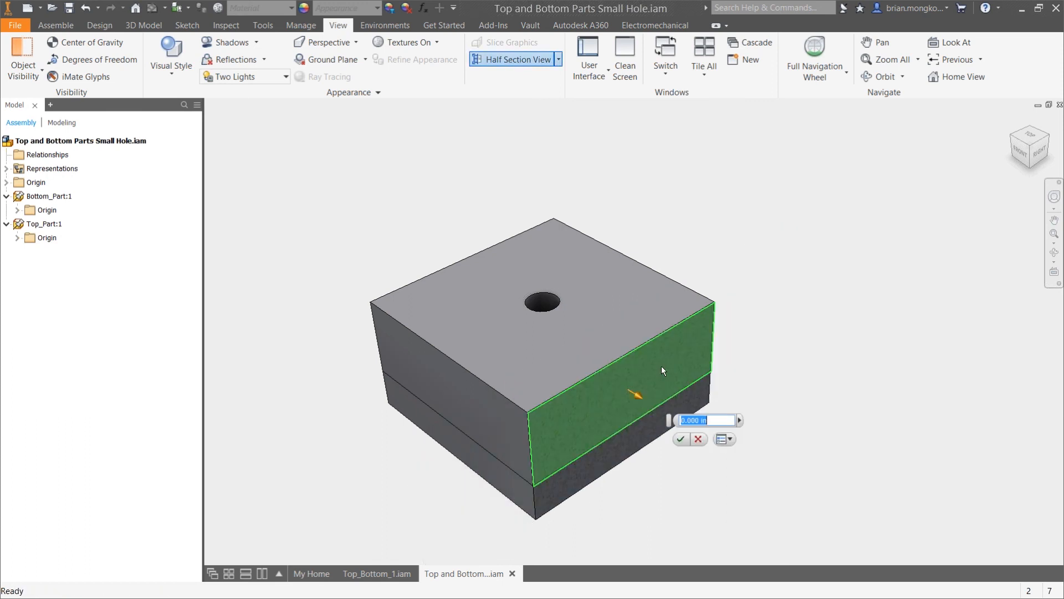
pyautogui.press('Escape')
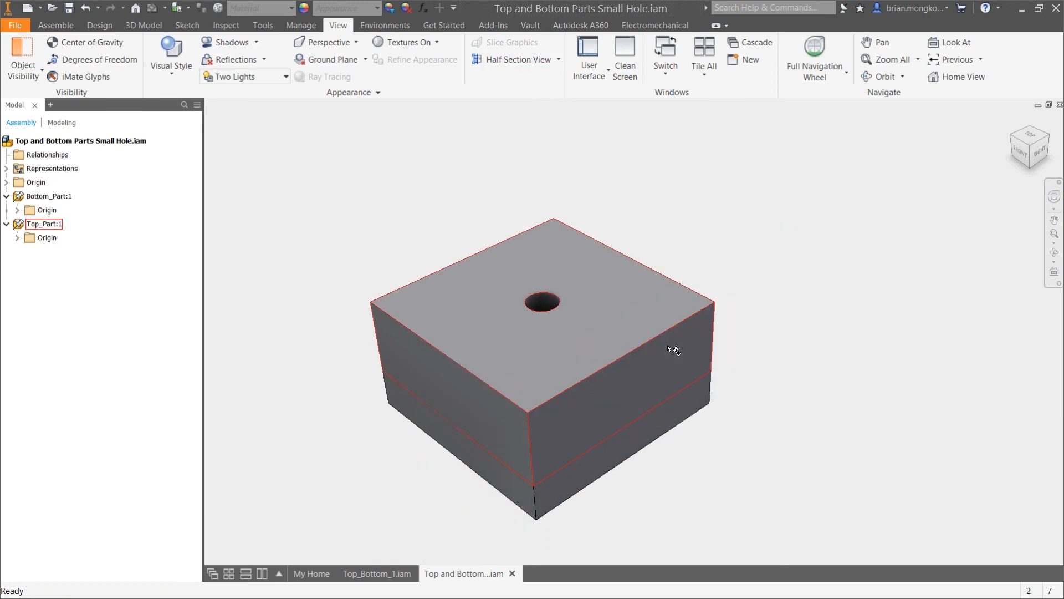
# Section the assembly in half at an offset of -.35 in from the top part's right-facing side and examine the through hole
pyautogui.click(518, 61)
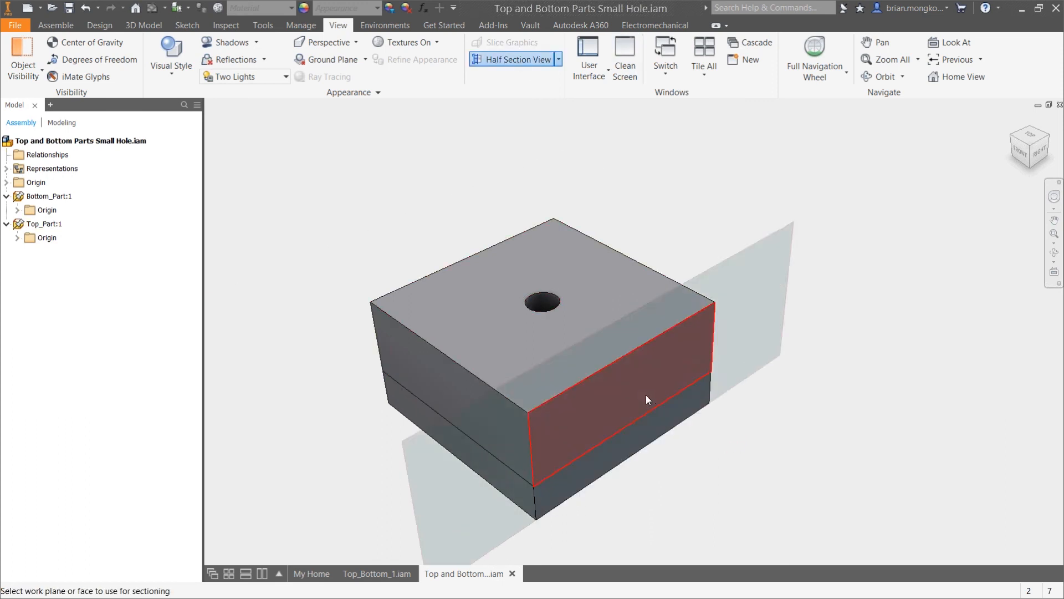
pyautogui.click(658, 404)
pyautogui.write('-.35')
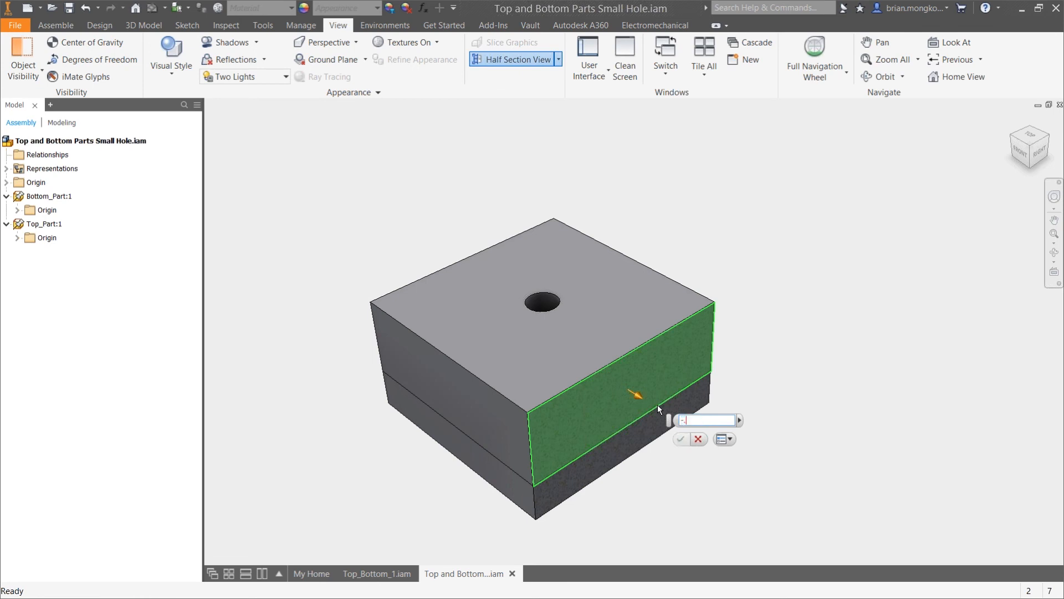
pyautogui.press('Return')
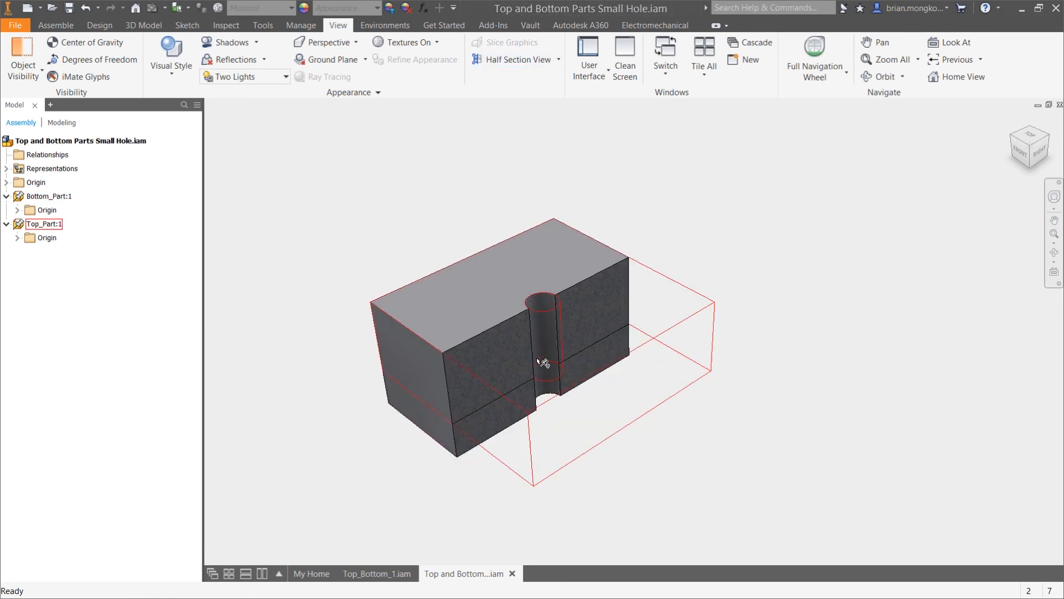
pyautogui.scroll(4, 541, 373)
pyautogui.scroll(3, 561, 396)
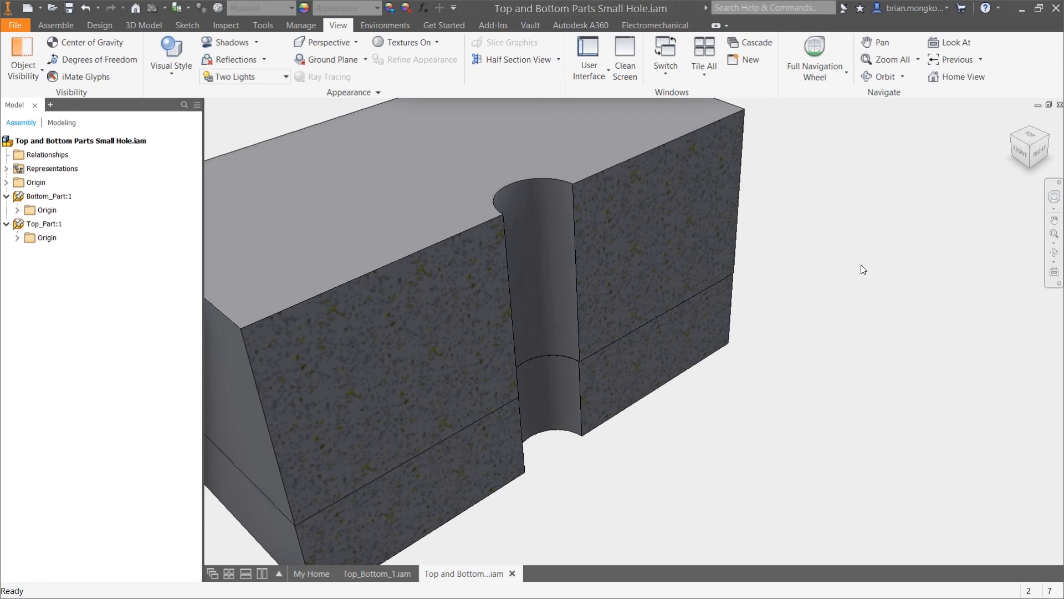
pyautogui.scroll(-3, 860, 264)
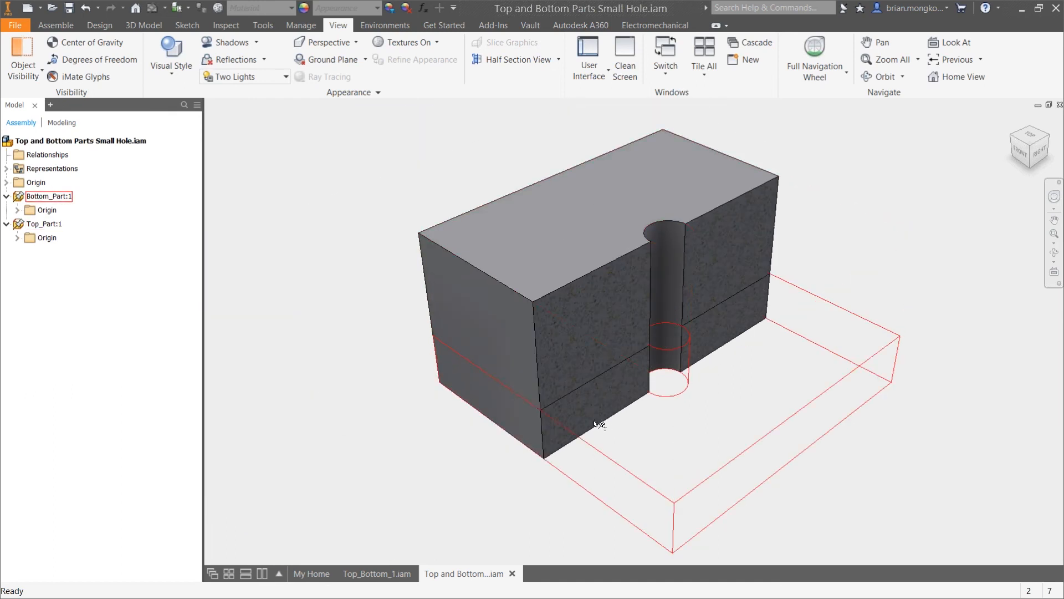
pyautogui.scroll(-2, 570, 404)
# End the section view of the two stacked parts
pyautogui.click(558, 59)
pyautogui.click(522, 161)
pyautogui.moveTo(659, 173); pyautogui.dragTo(583, 173, button='middle')
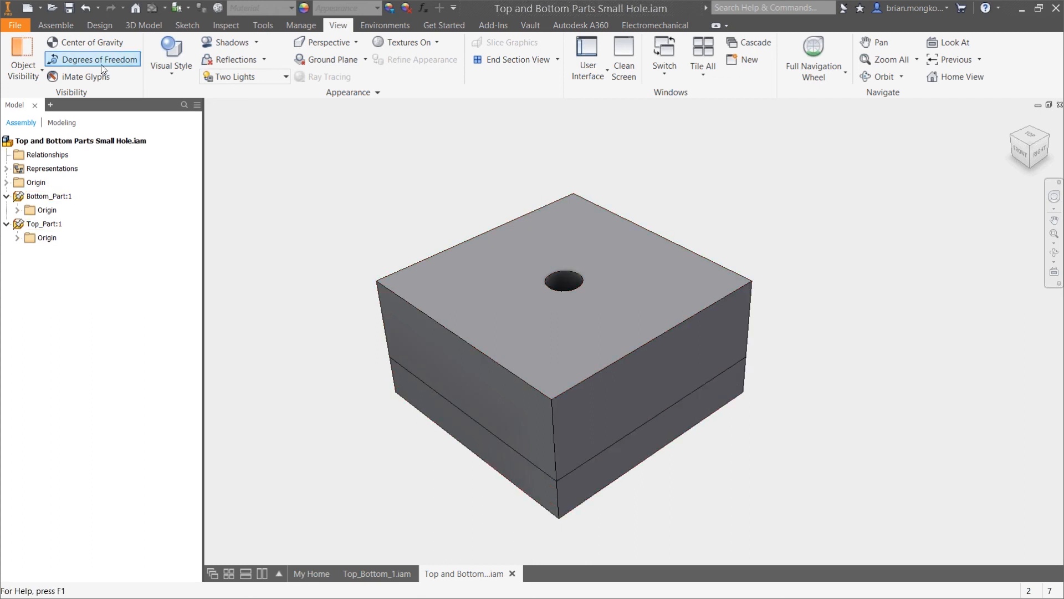
# Import the STEP file 91251A624_BLACK-OXIDE ALLOY STEEL SOCKET HEAD CAP SCREW (2) and place one instance above the blocks
pyautogui.click(58, 25)
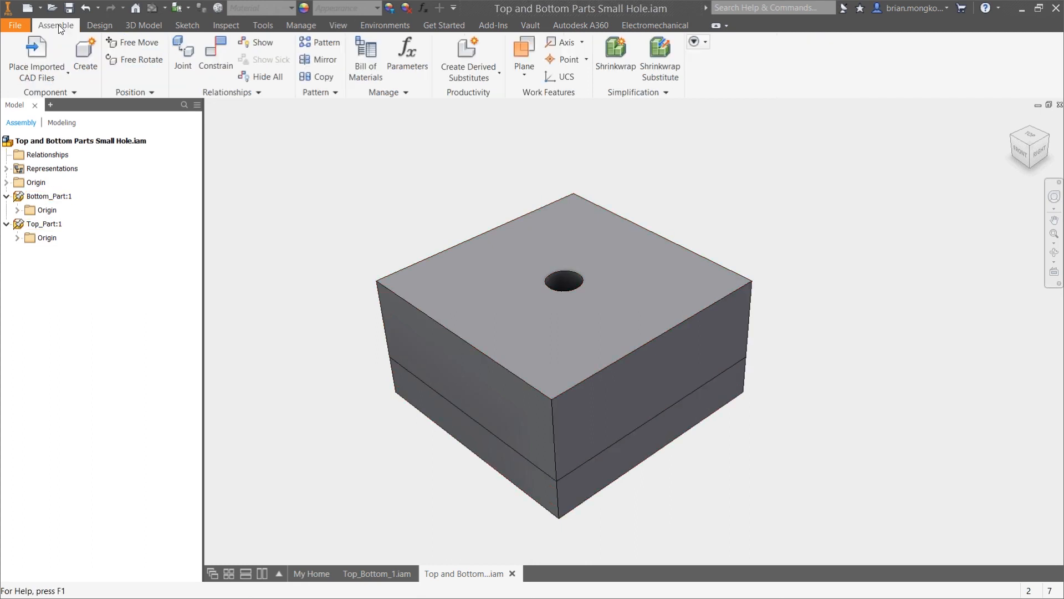
pyautogui.click(66, 75)
pyautogui.click(68, 95)
pyautogui.doubleClick(484, 108)
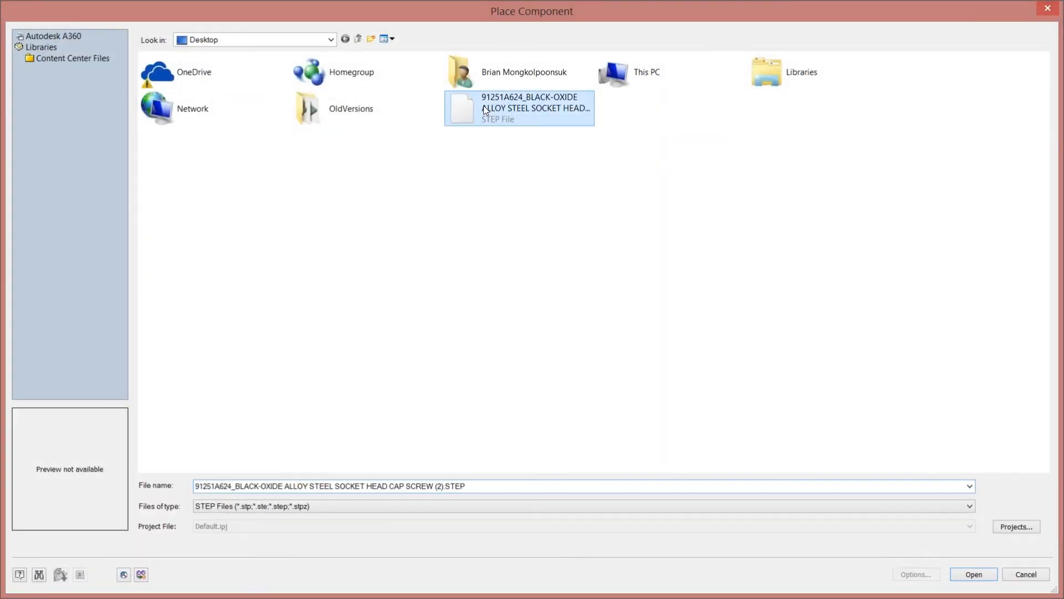
pyautogui.rightClick(552, 204)
pyautogui.click(516, 190)
pyautogui.click(573, 158)
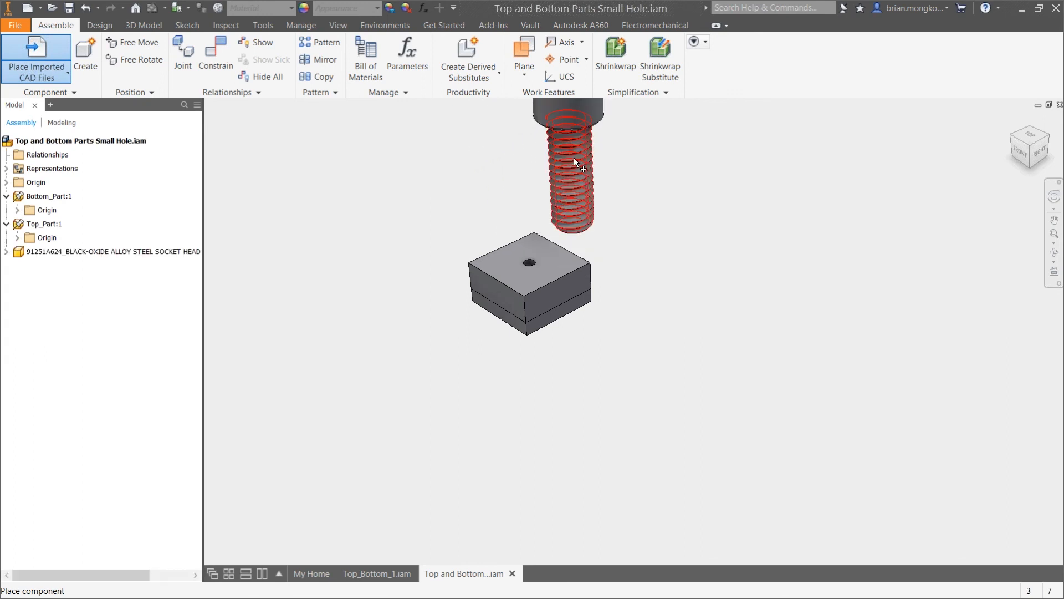
pyautogui.press('Escape')
pyautogui.scroll(2, 613, 294)
pyautogui.moveTo(598, 102); pyautogui.dragTo(602, 191, button='middle')
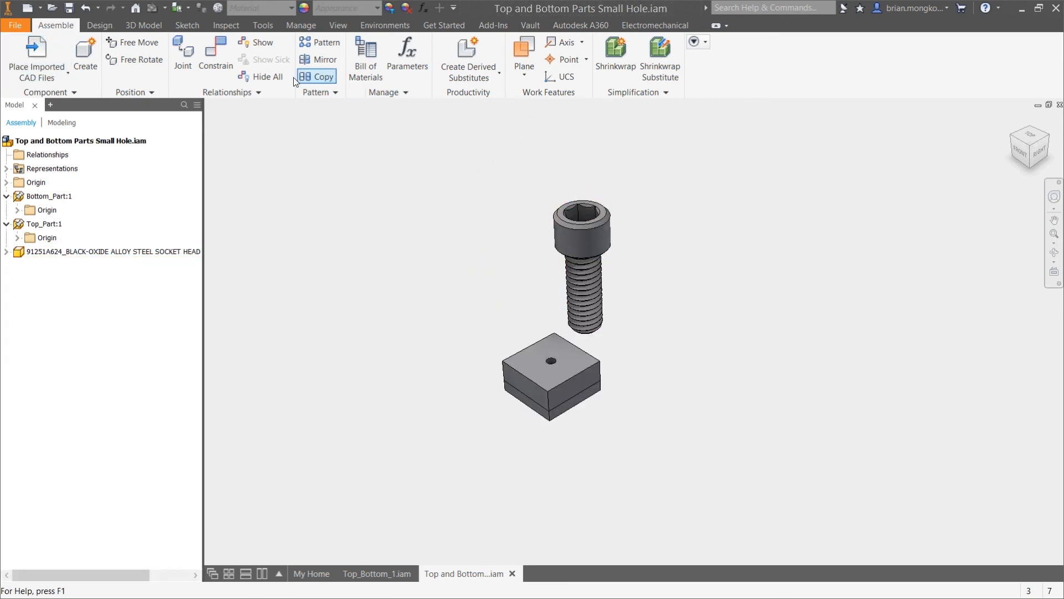
pyautogui.click(212, 55)
pyautogui.click(585, 232)
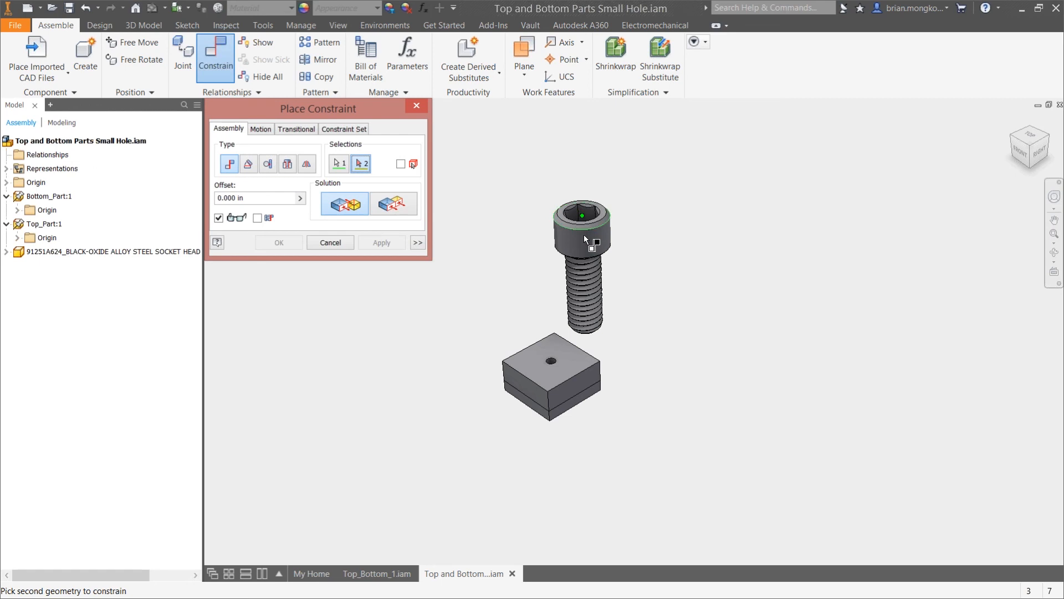
pyautogui.click(416, 105)
# Mate the screw's axis with the axis of the hole in Top_Part
pyautogui.click(221, 52)
pyautogui.click(591, 247)
pyautogui.scroll(-5, 554, 366)
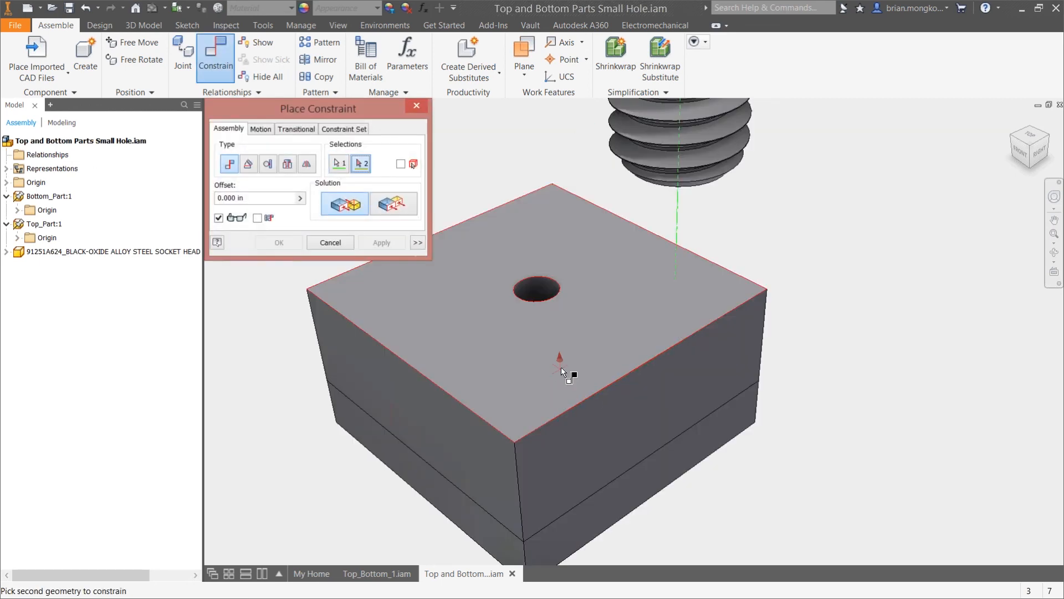
pyautogui.click(555, 287)
pyautogui.scroll(4, 554, 288)
pyautogui.click(284, 243)
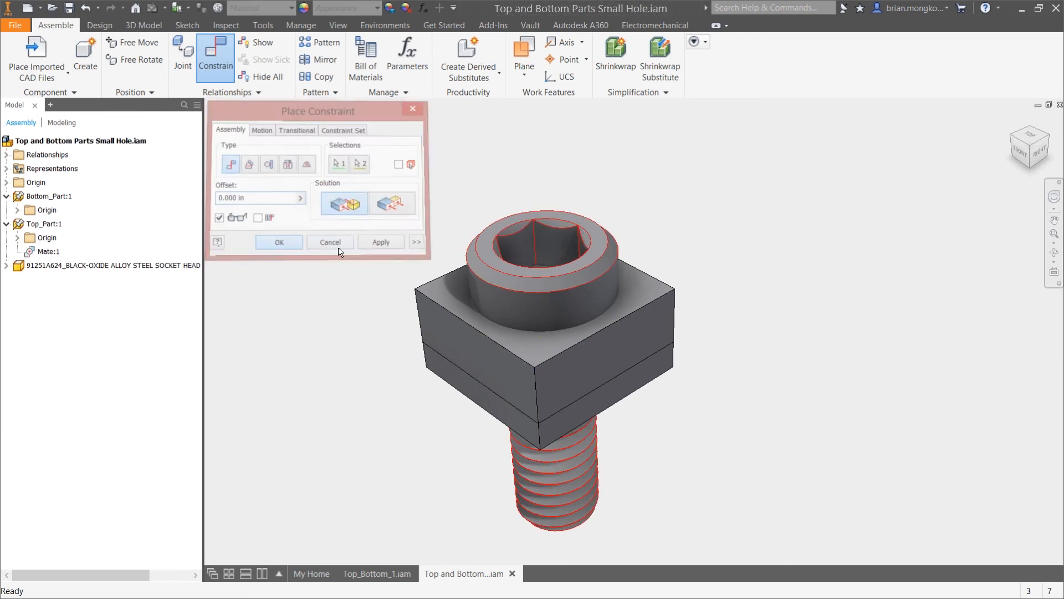
# Raise the screw out of the block and mate the underside of its head to Top_Part's upper face with 0.000 in offset
pyautogui.moveTo(580, 283); pyautogui.dragTo(564, 188)
pyautogui.keyDown('shift'); pyautogui.moveTo(623, 352); pyautogui.dragTo(630, 275, button='middle'); pyautogui.keyUp('shift')
pyautogui.click(216, 59)
pyautogui.scroll(-4, 600, 224)
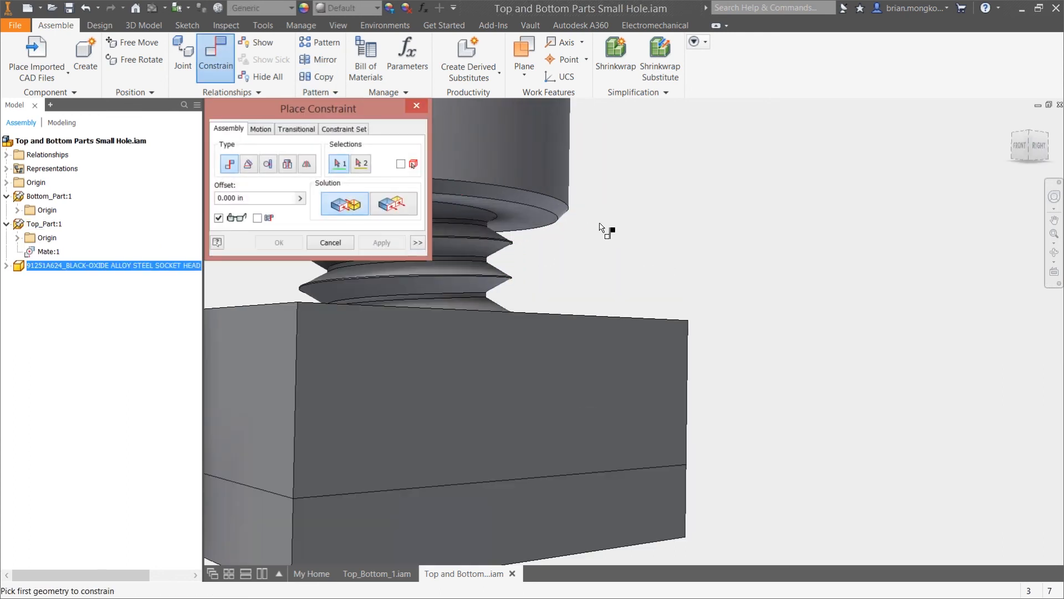
pyautogui.click(531, 227)
pyautogui.keyDown('shift'); pyautogui.moveTo(686, 237); pyautogui.dragTo(633, 287, button='middle'); pyautogui.keyUp('shift')
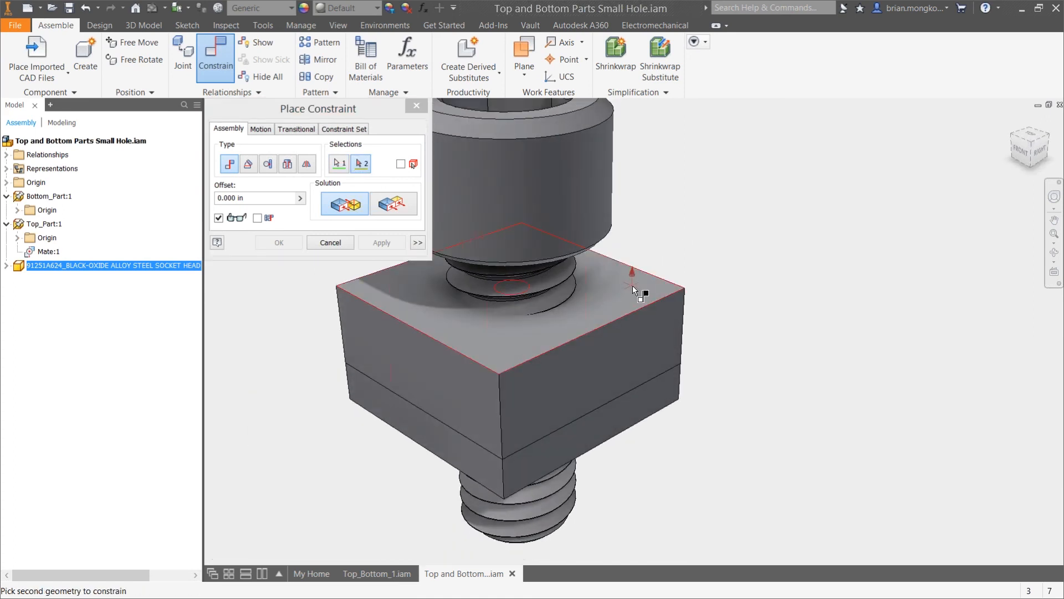
pyautogui.click(633, 285)
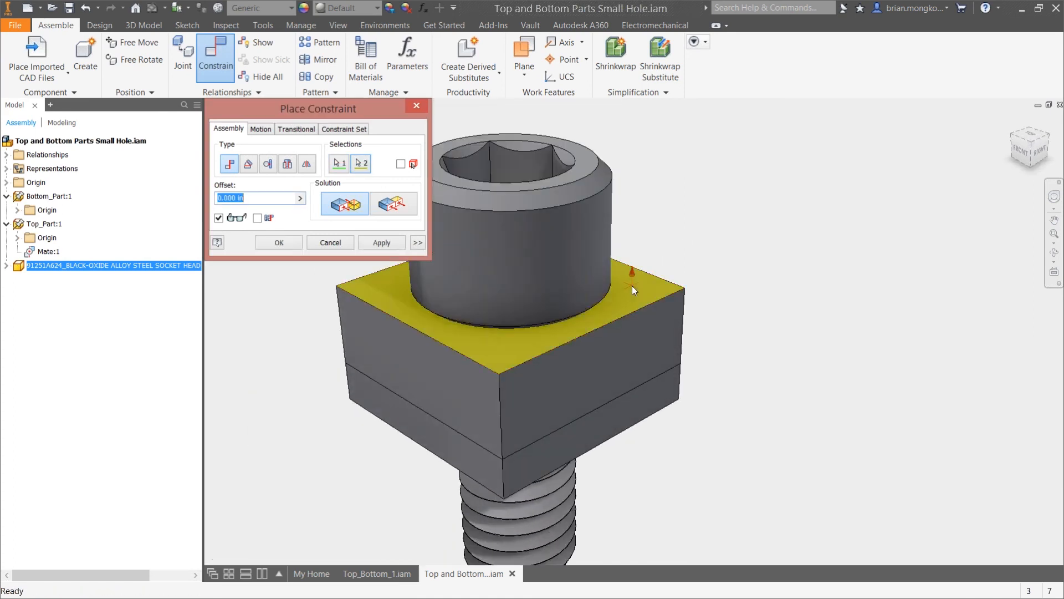
pyautogui.click(265, 245)
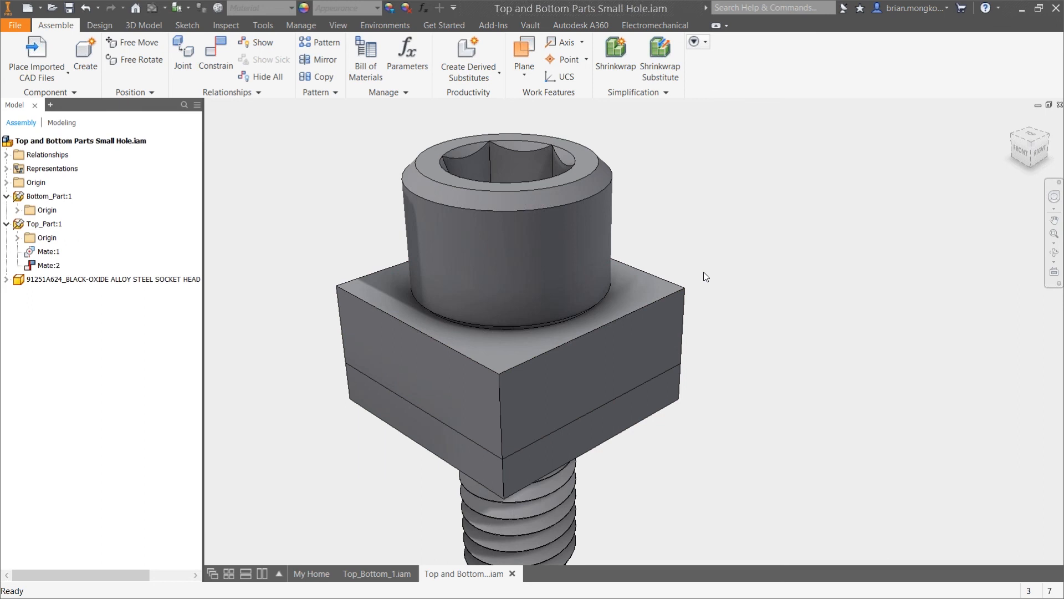
# Open Top_Part for in-place editing within the assembly
pyautogui.scroll(-2, 700, 258)
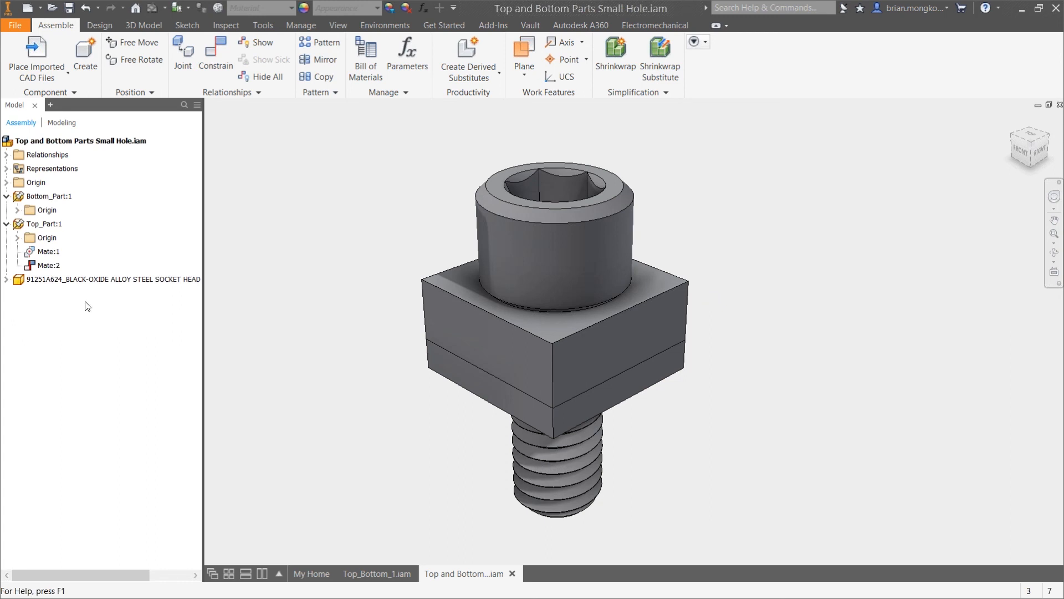
pyautogui.doubleClick(16, 225)
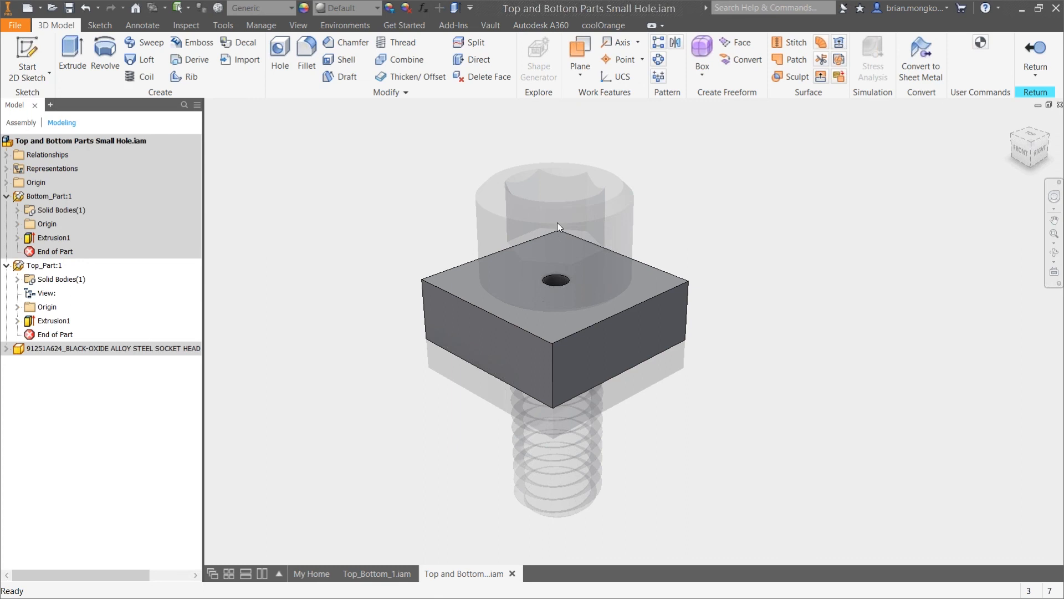
pyautogui.scroll(-2, 583, 206)
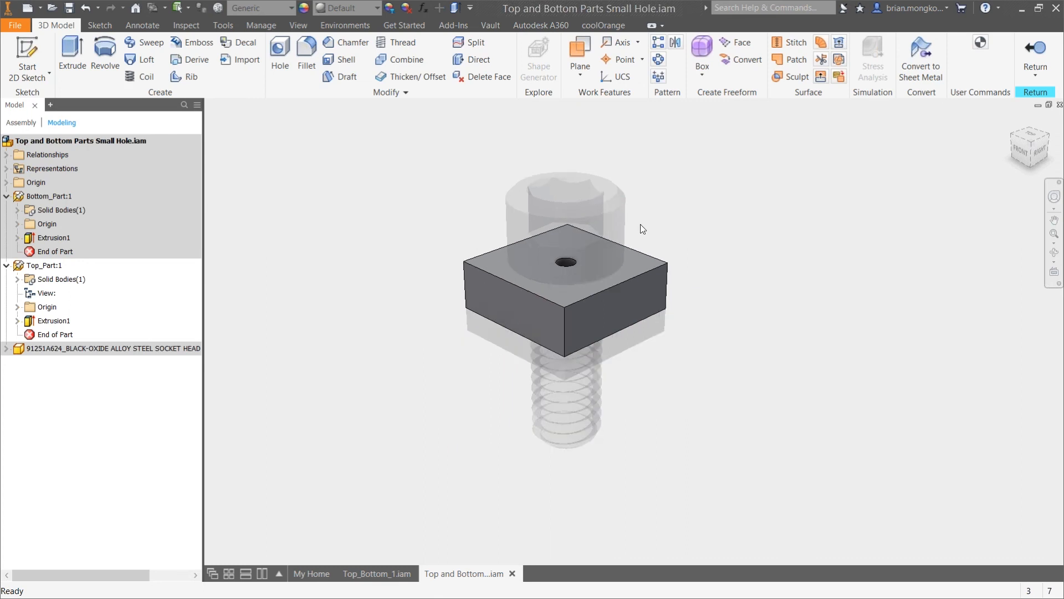
# Copy the screw's body into Top_Part as a new, non-associative solid body
pyautogui.scroll(1, 661, 213)
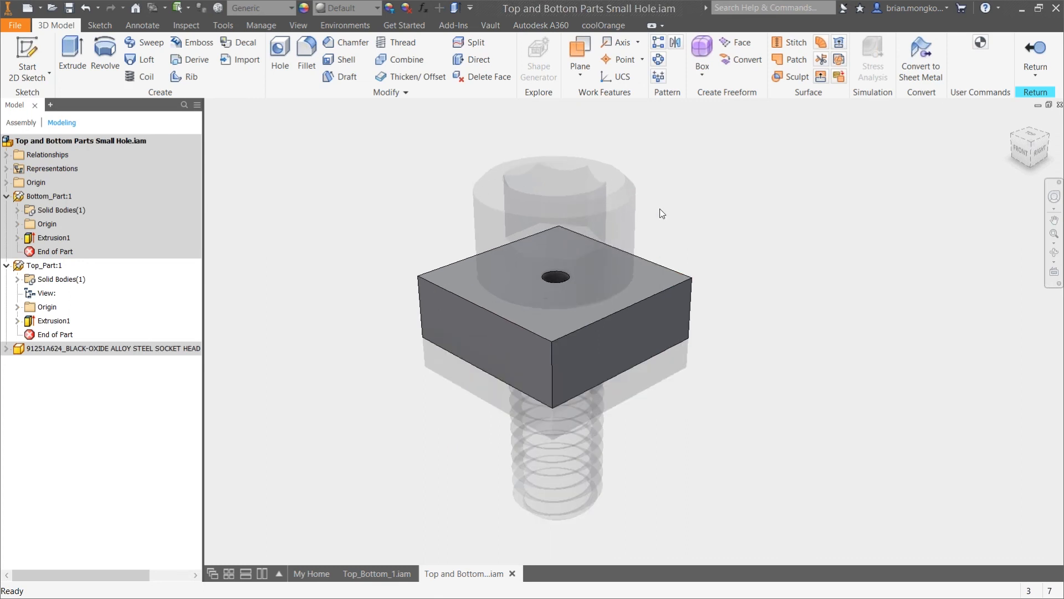
pyautogui.click(390, 94)
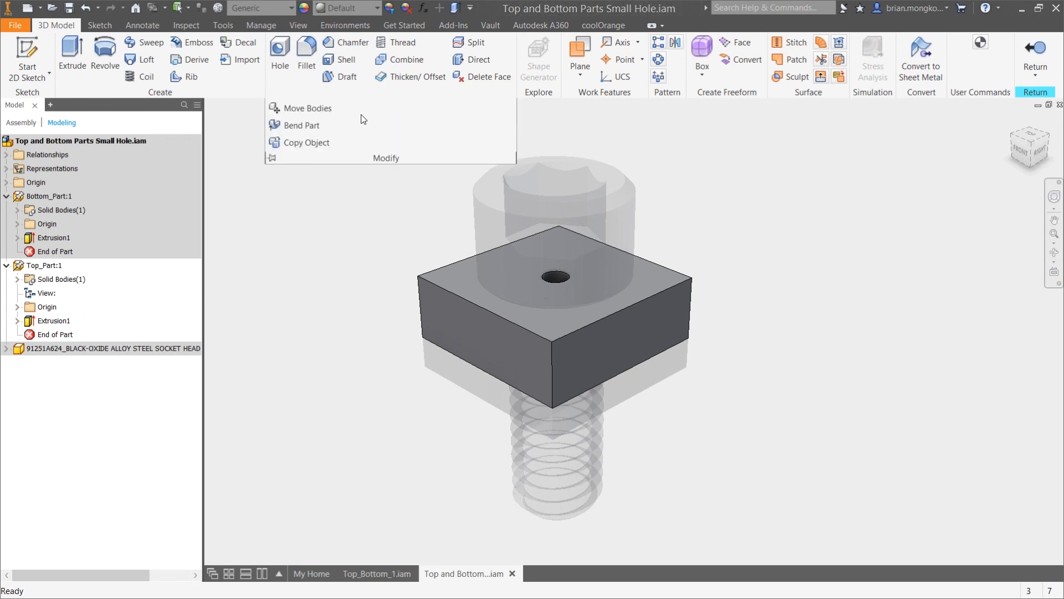
pyautogui.click(305, 145)
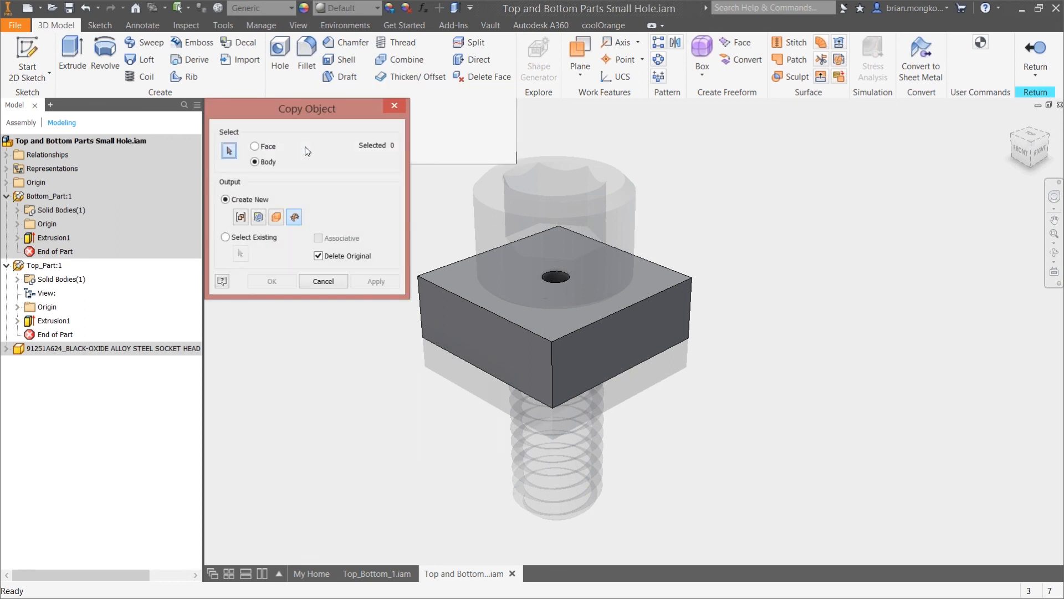
pyautogui.click(540, 222)
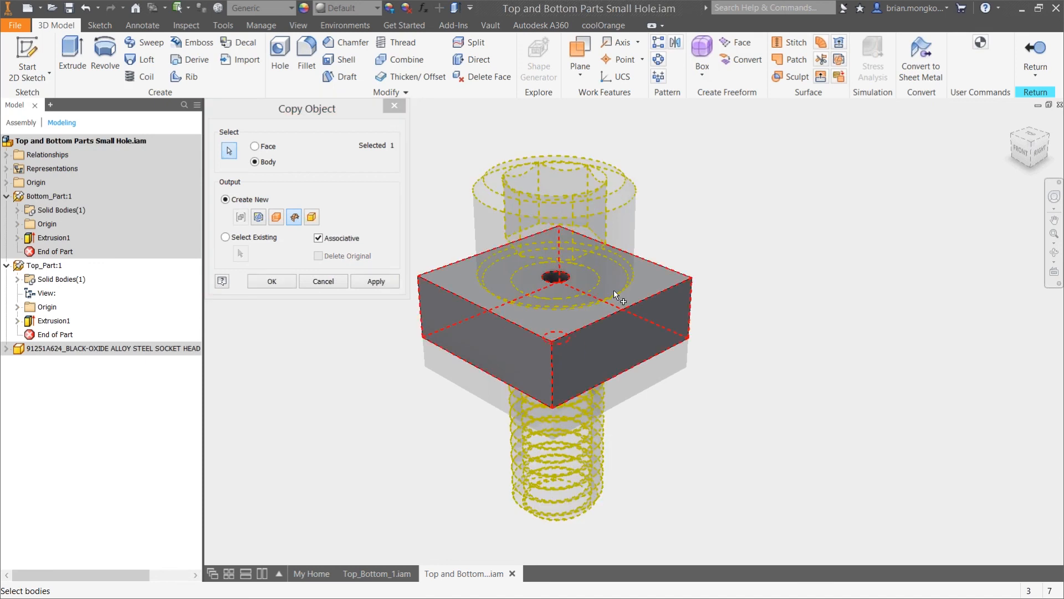
pyautogui.click(311, 217)
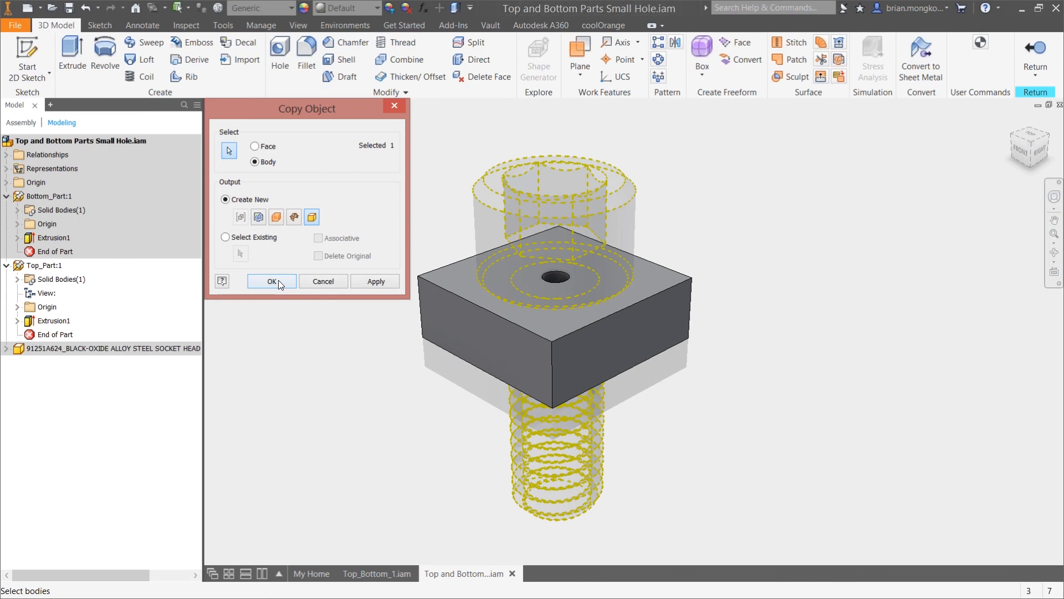
pyautogui.click(279, 280)
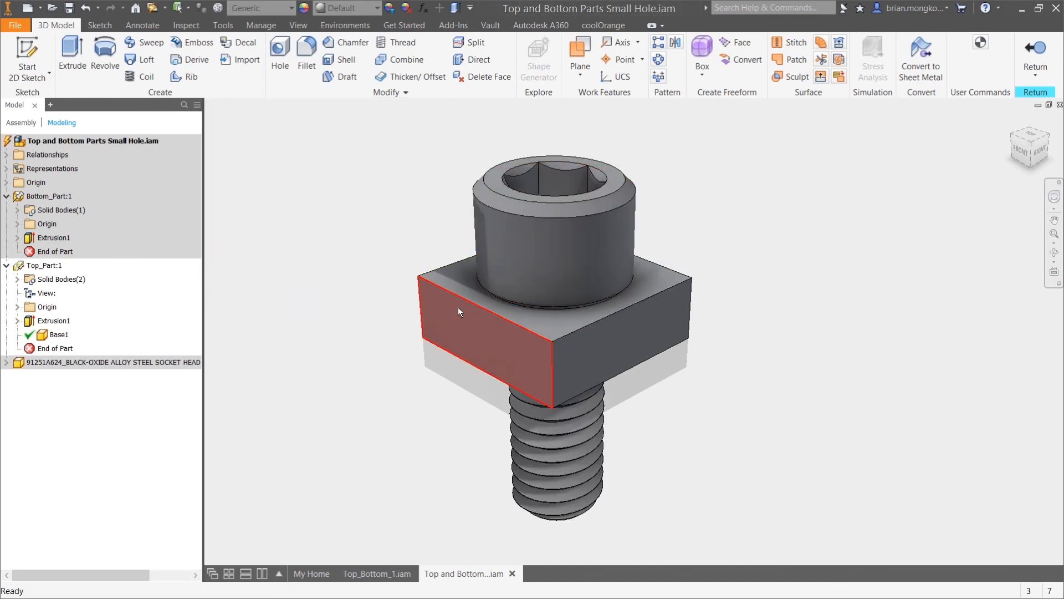
# Combine Top_Part's block with the copied screw body as the toolbody, using the Cut operation to form the threaded hole
pyautogui.click(399, 60)
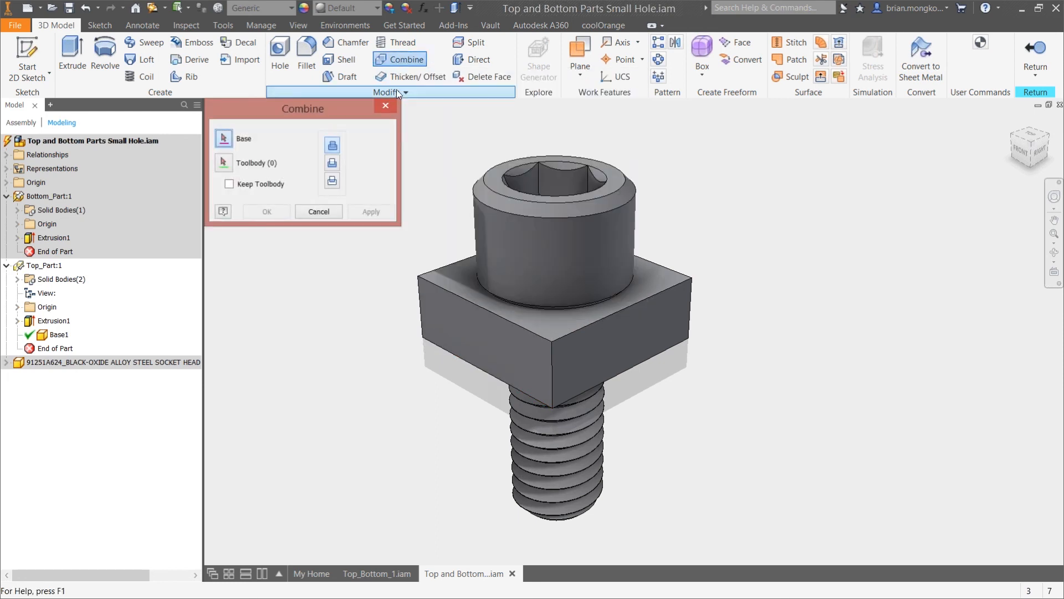
pyautogui.click(590, 336)
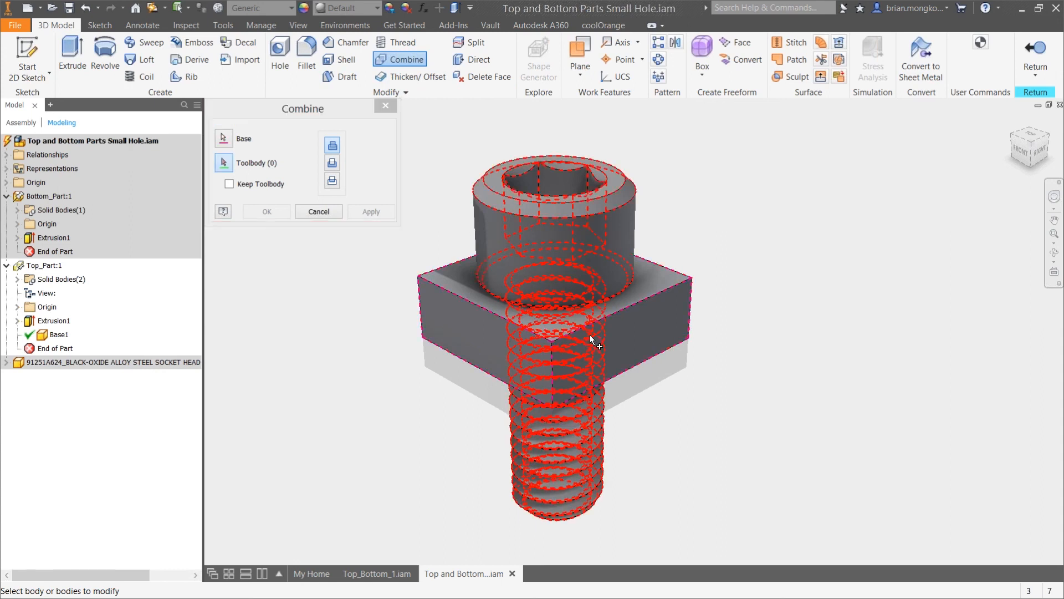
pyautogui.click(621, 226)
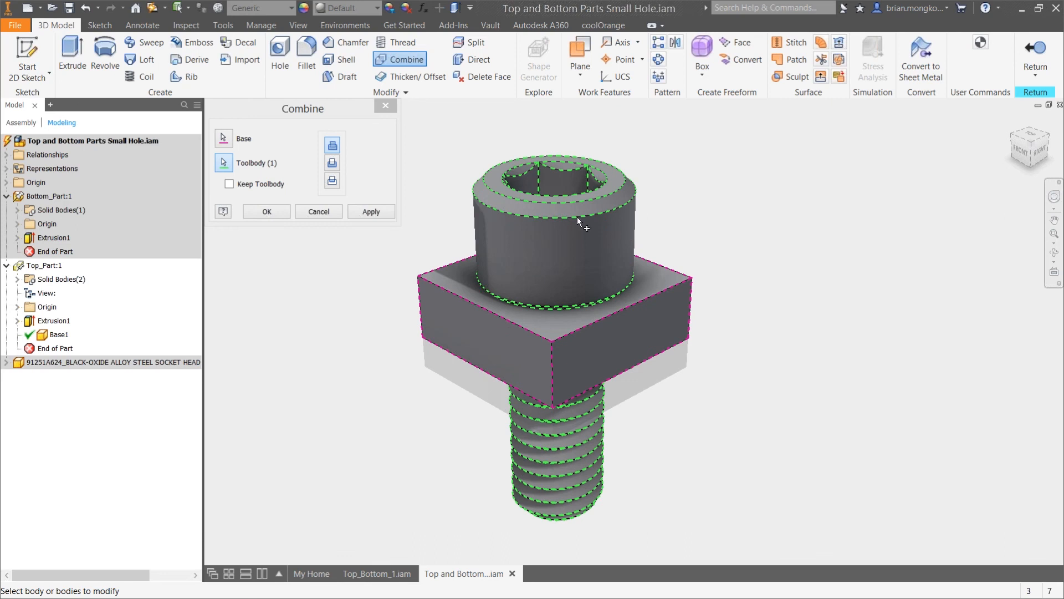
pyautogui.click(332, 165)
pyautogui.click(266, 211)
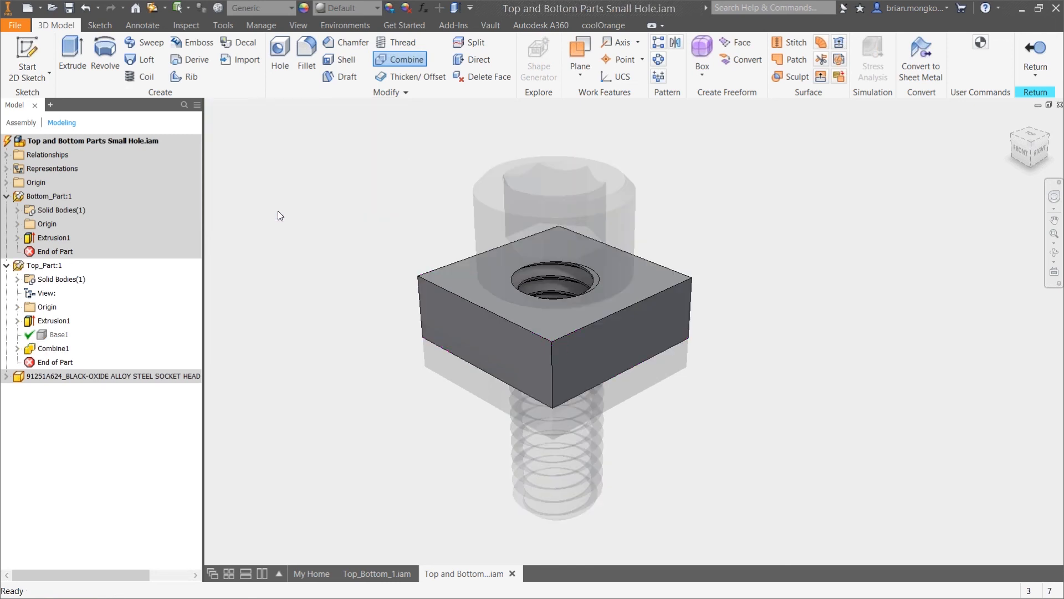
pyautogui.scroll(-5, 580, 287)
pyautogui.scroll(-3, 574, 311)
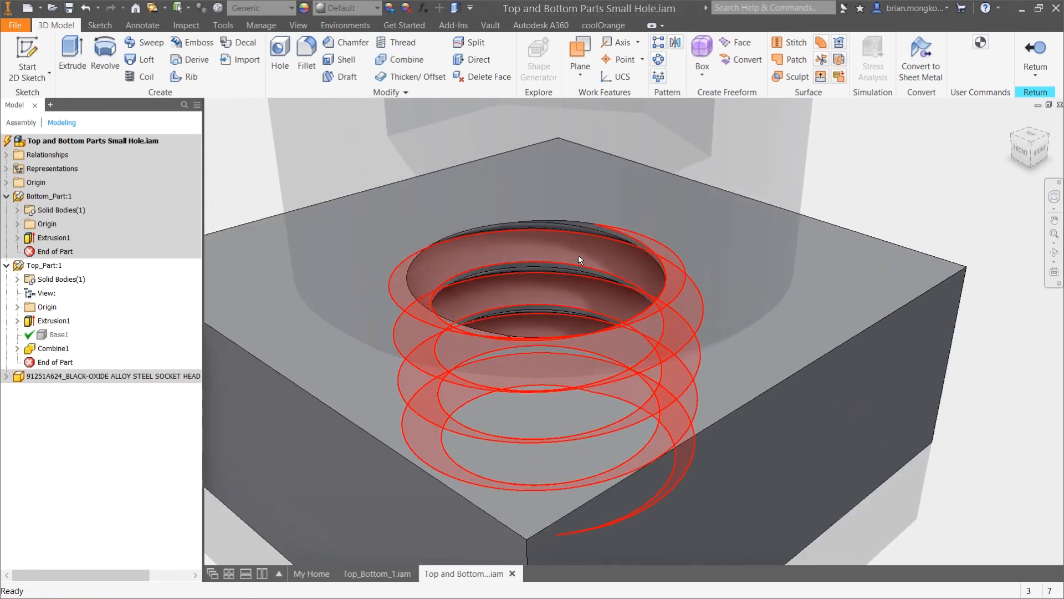
pyautogui.scroll(5, 573, 274)
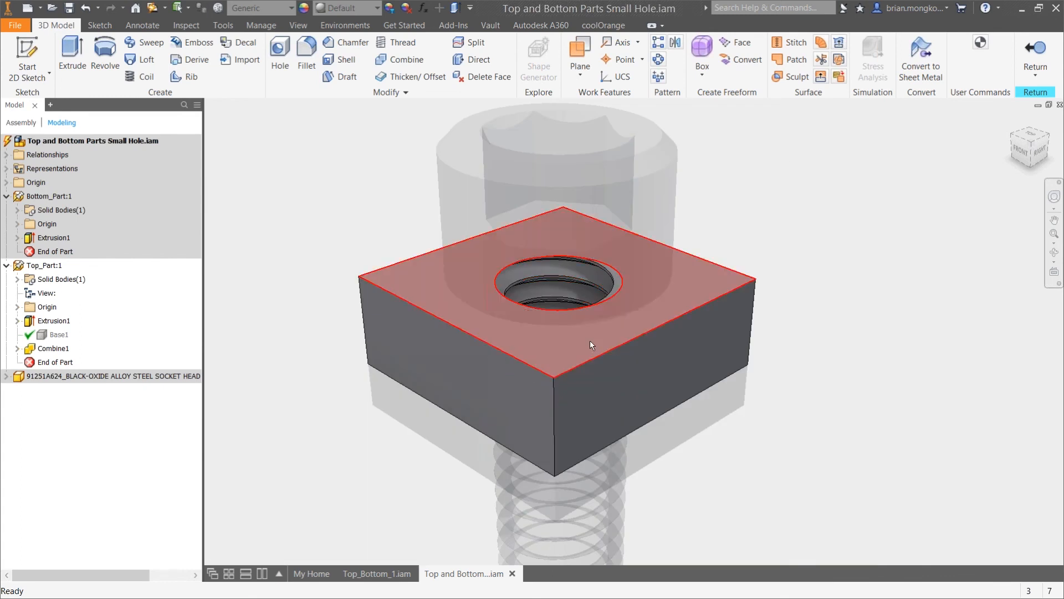
# Return to the assembly, accepting the update error, and delete Mate:1, the broken axis mate between Top_Part and the screw
pyautogui.click(1033, 49)
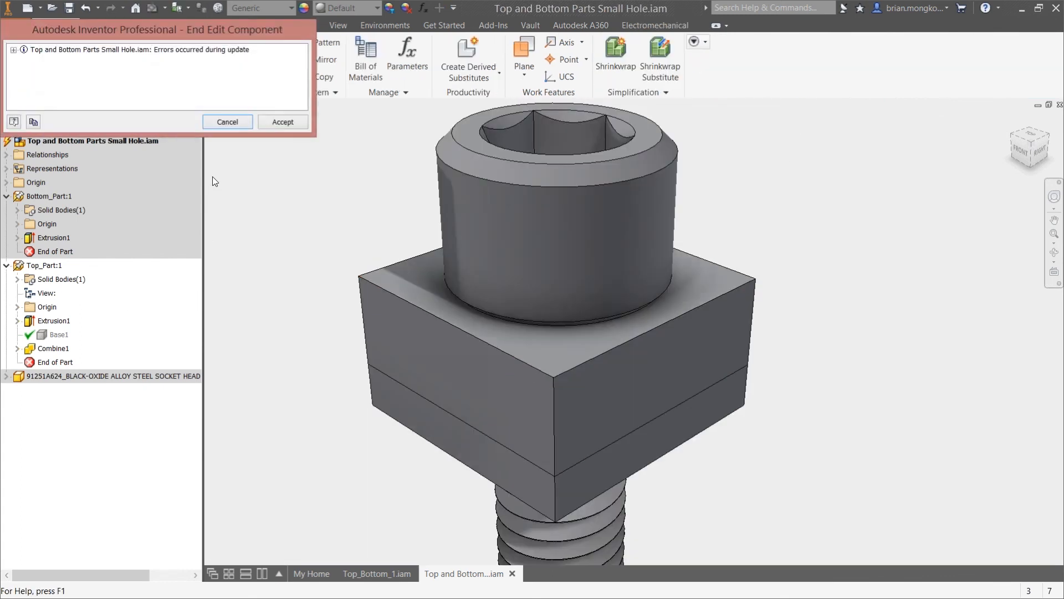
pyautogui.click(14, 50)
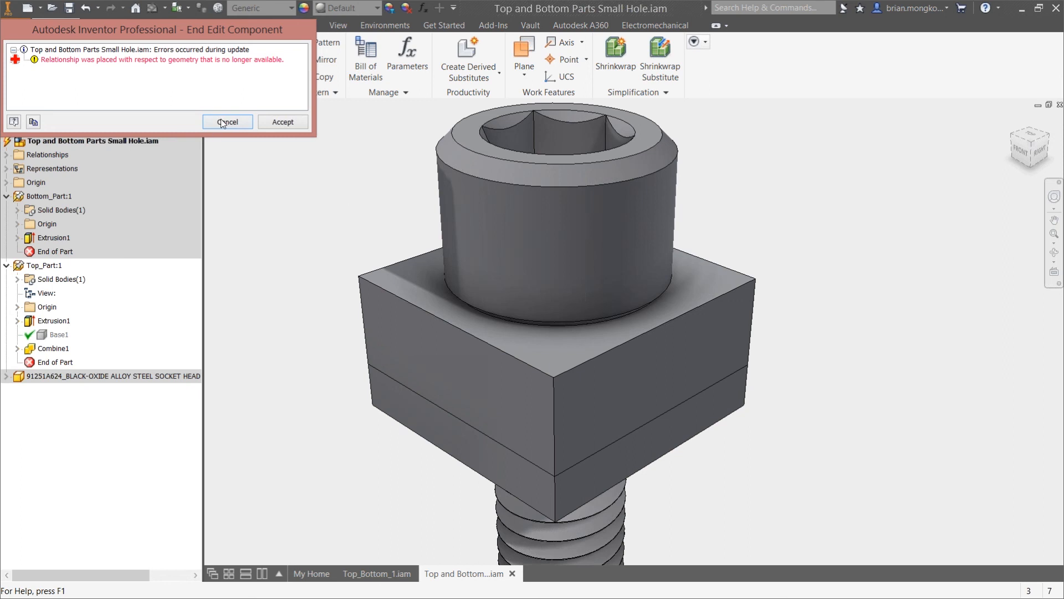
pyautogui.click(281, 123)
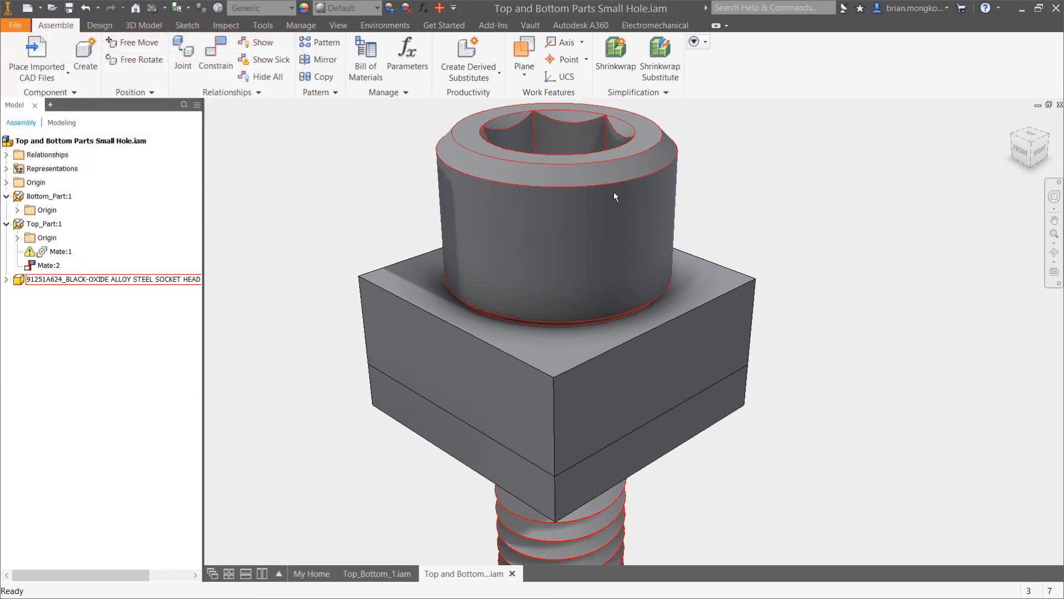
pyautogui.rightClick(44, 254)
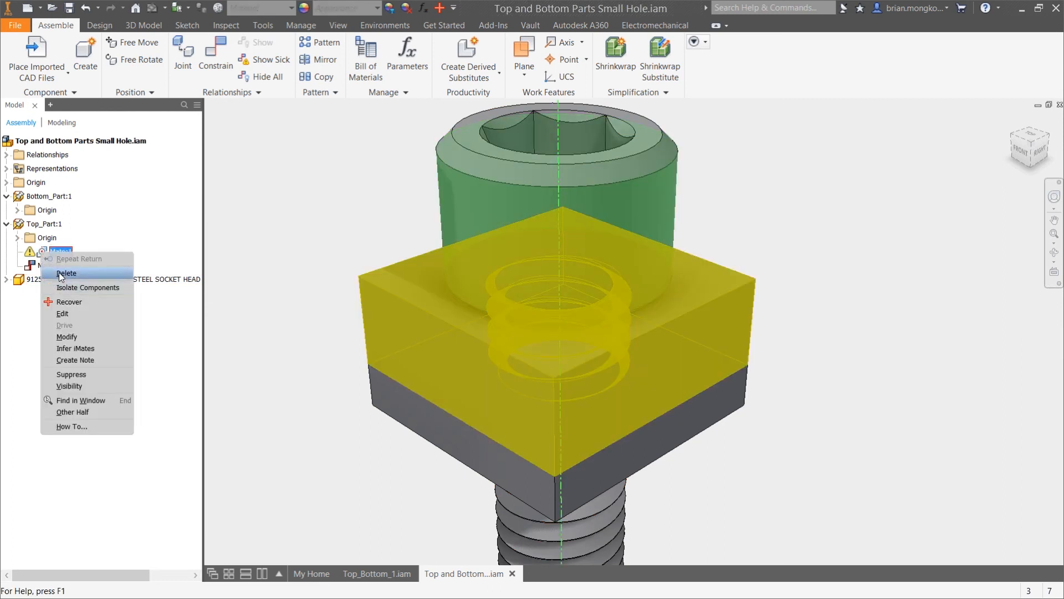
pyautogui.click(52, 273)
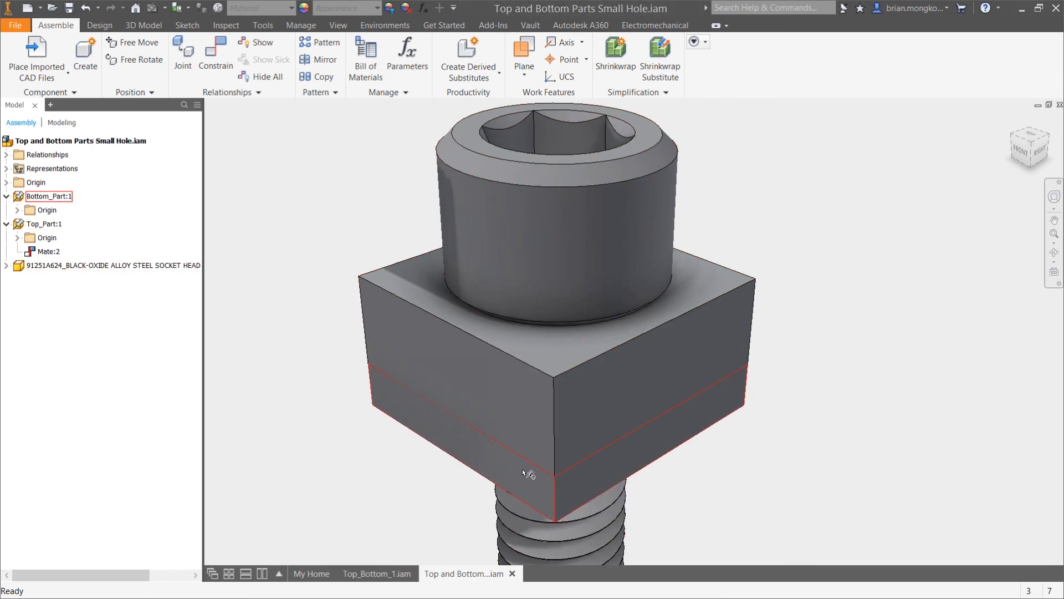
# Open Bottom_Part for in-place editing and copy the screw's body into it as a new solid body
pyautogui.click(21, 197)
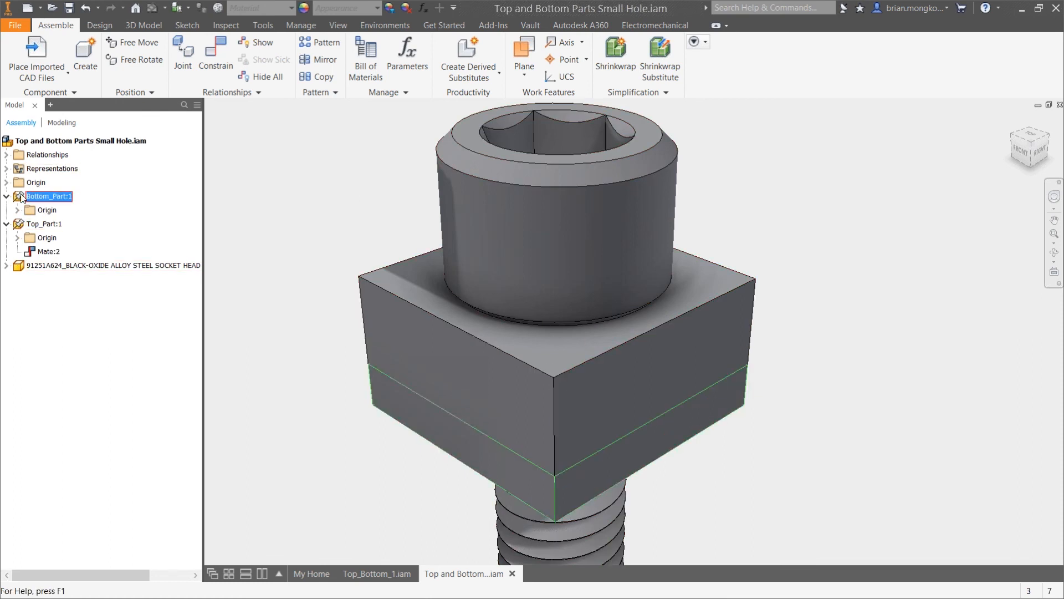
pyautogui.doubleClick(20, 197)
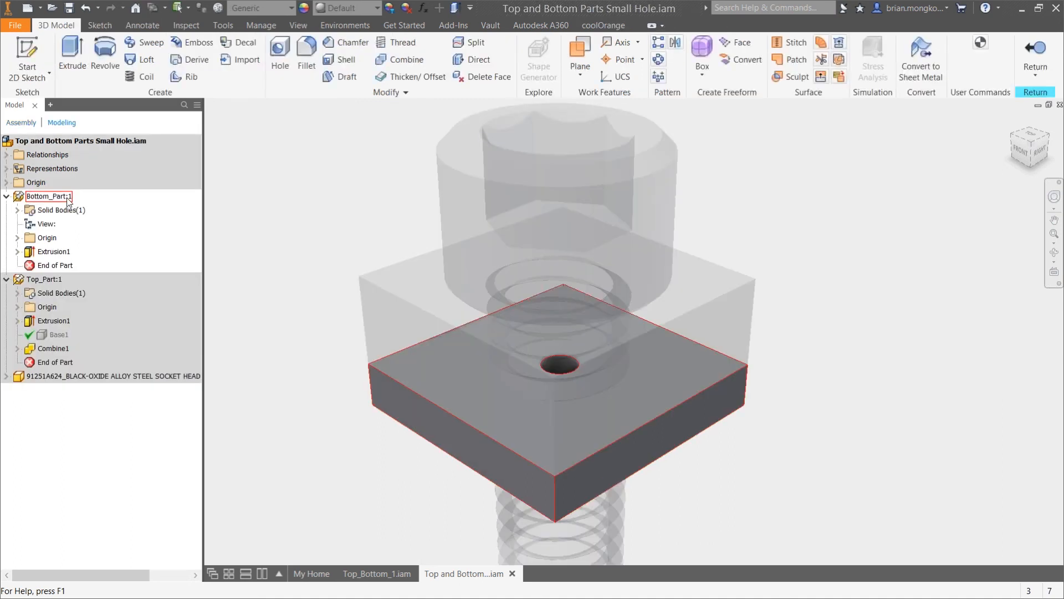
pyautogui.click(400, 95)
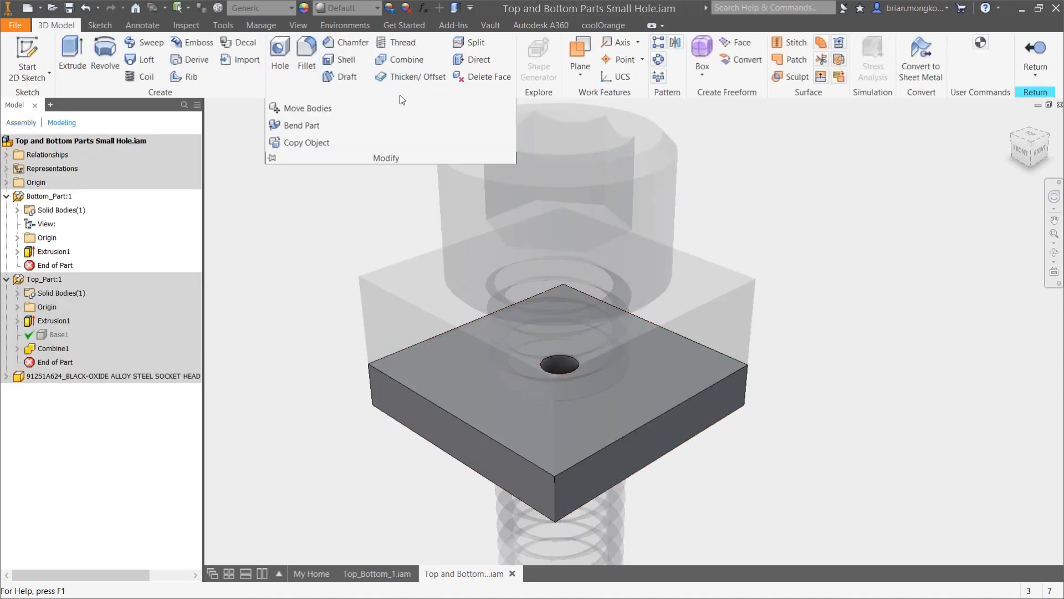
pyautogui.click(304, 142)
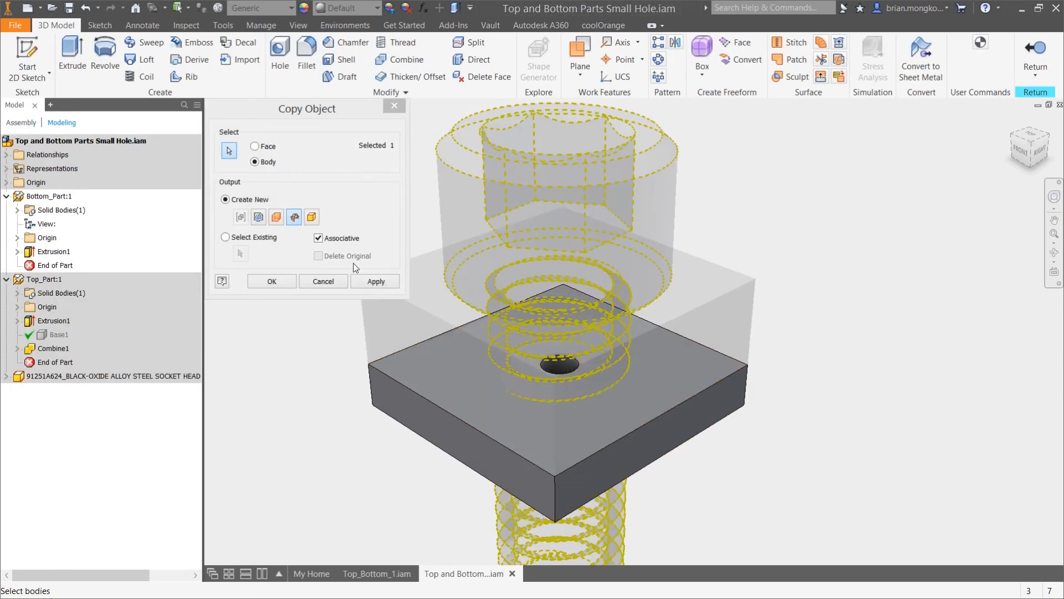
pyautogui.click(312, 217)
pyautogui.click(272, 281)
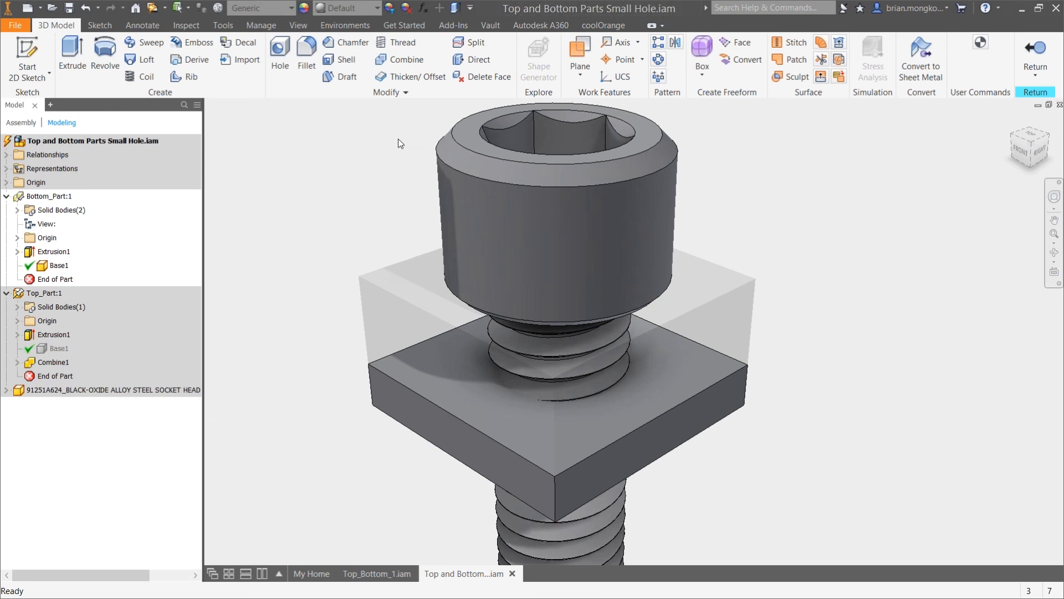
# Cut the copied screw body out of Bottom_Part with Combine and return to the assembly
pyautogui.click(400, 65)
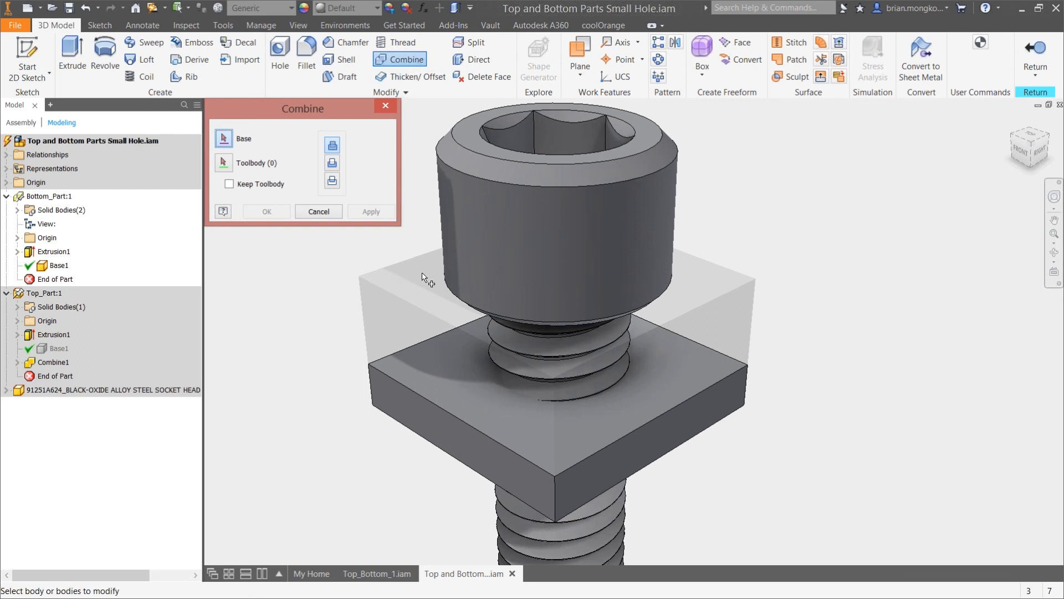
pyautogui.click(442, 381)
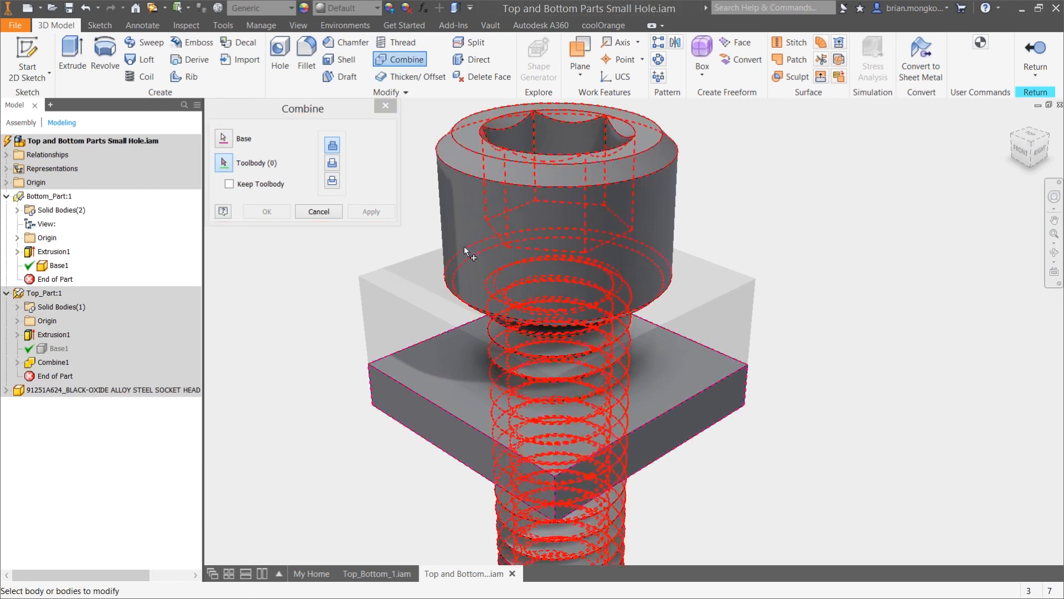
pyautogui.click(476, 215)
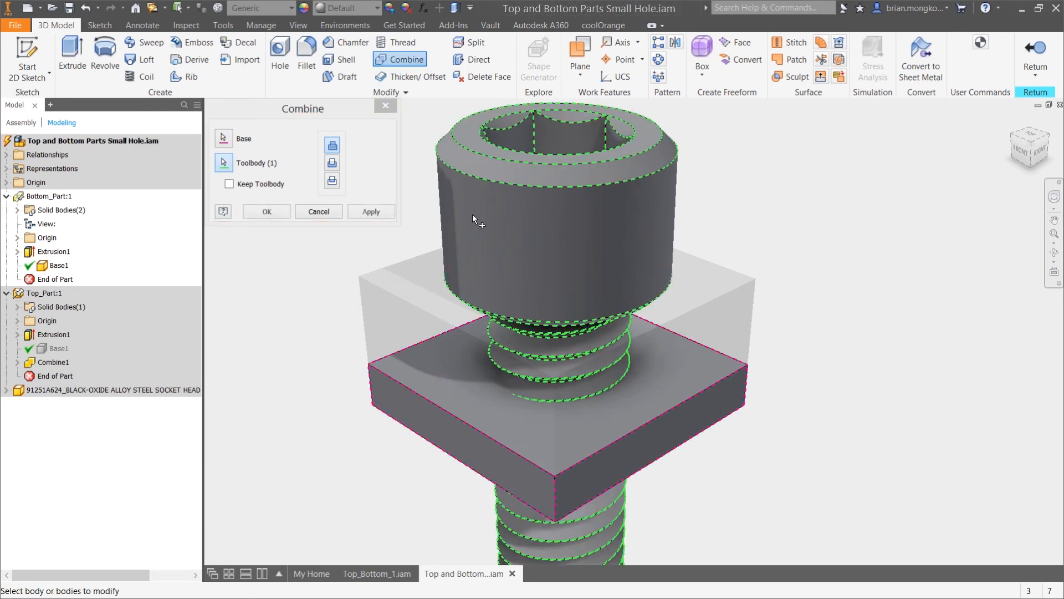
pyautogui.click(334, 162)
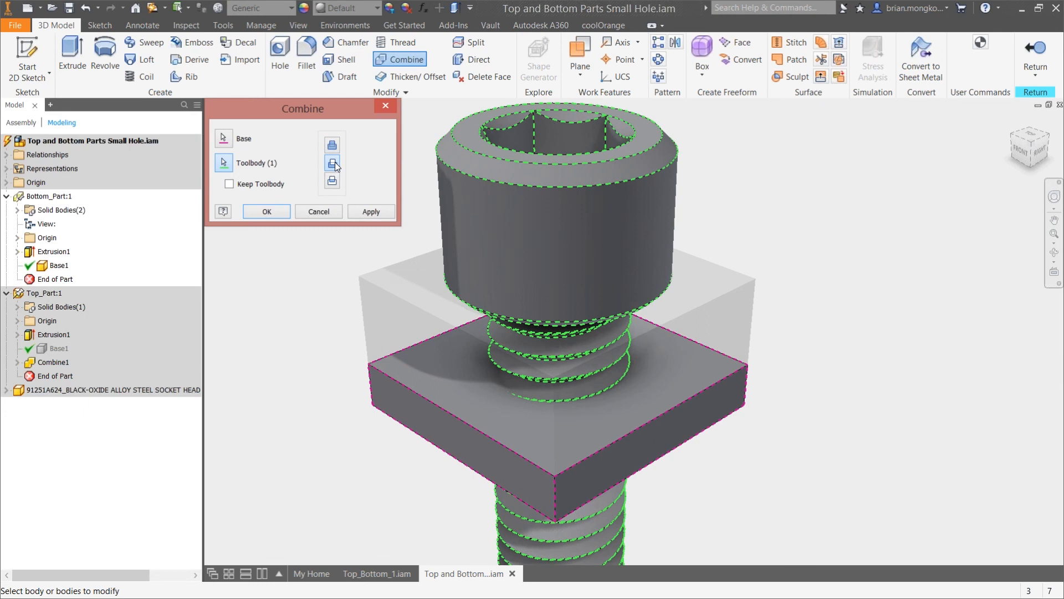
pyautogui.click(270, 213)
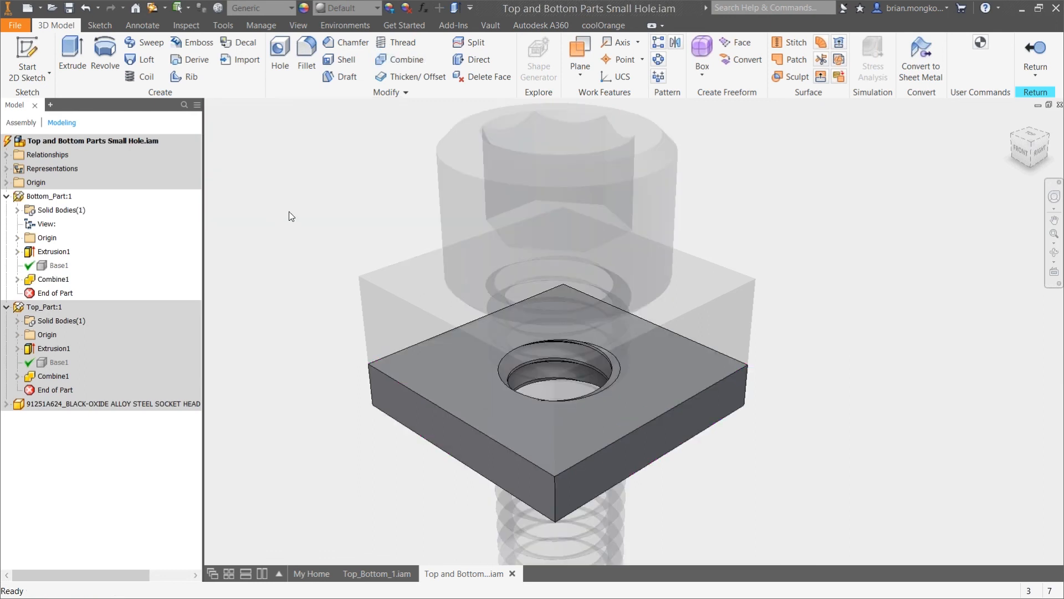
pyautogui.click(1024, 52)
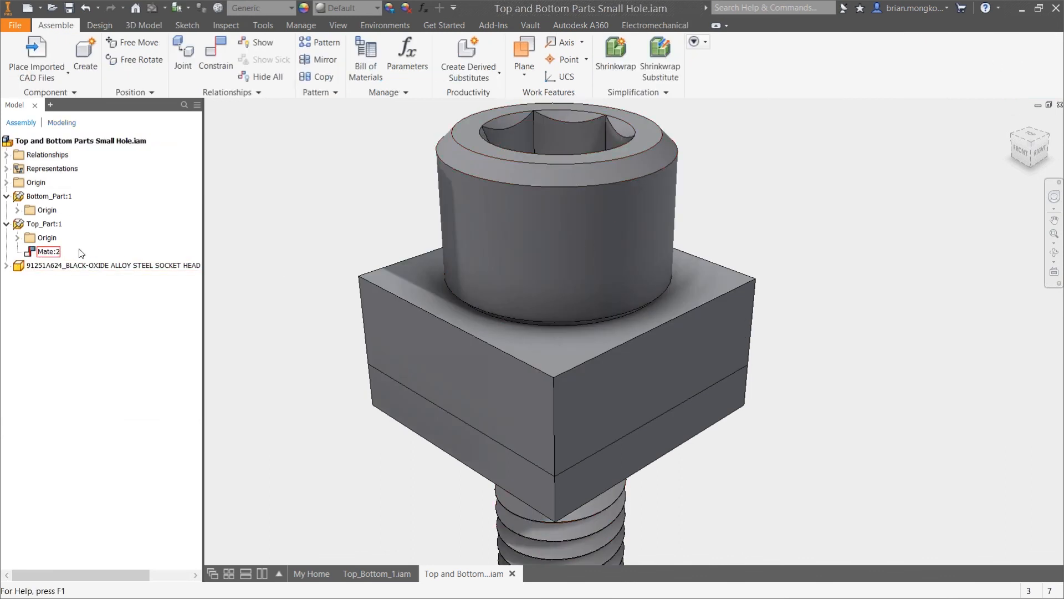
# Create a half section view through the screw, parallel to Top_Part's right face, and examine the thread fit from the Right view
pyautogui.click(335, 27)
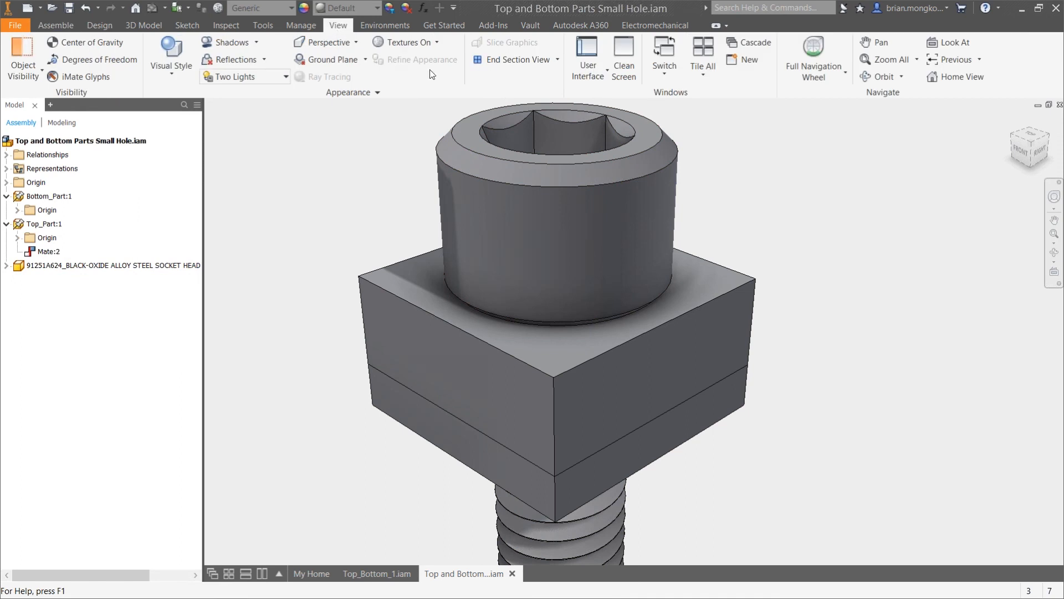
pyautogui.click(557, 59)
pyautogui.click(523, 88)
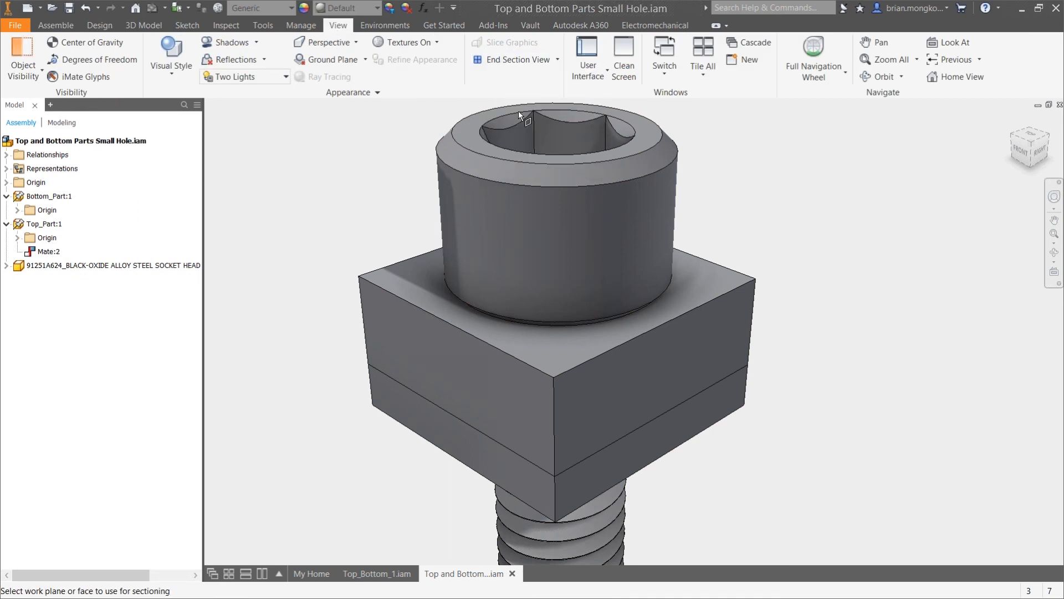
pyautogui.click(666, 345)
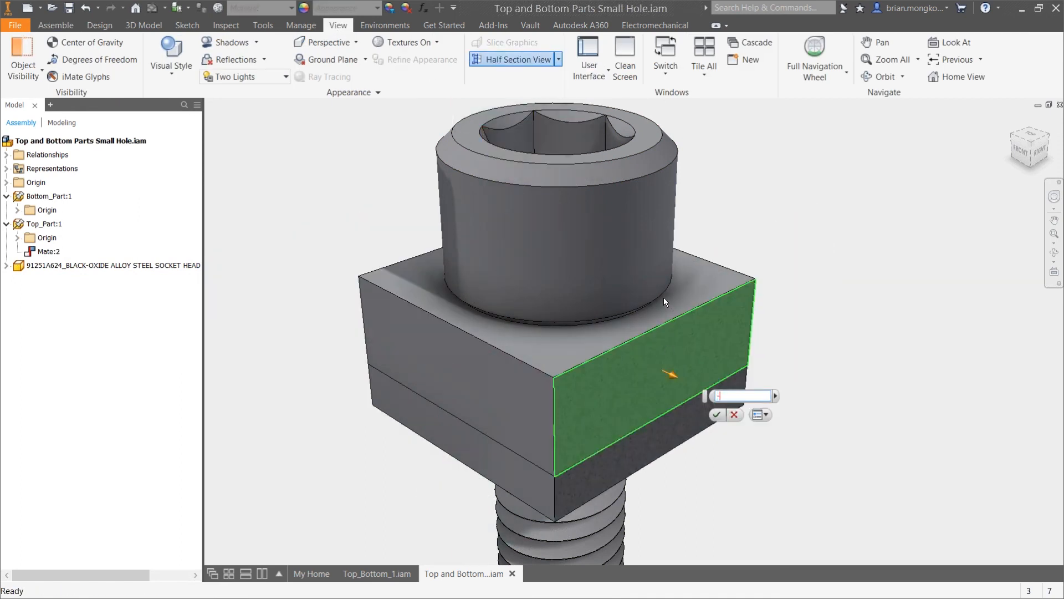
pyautogui.press('Return')
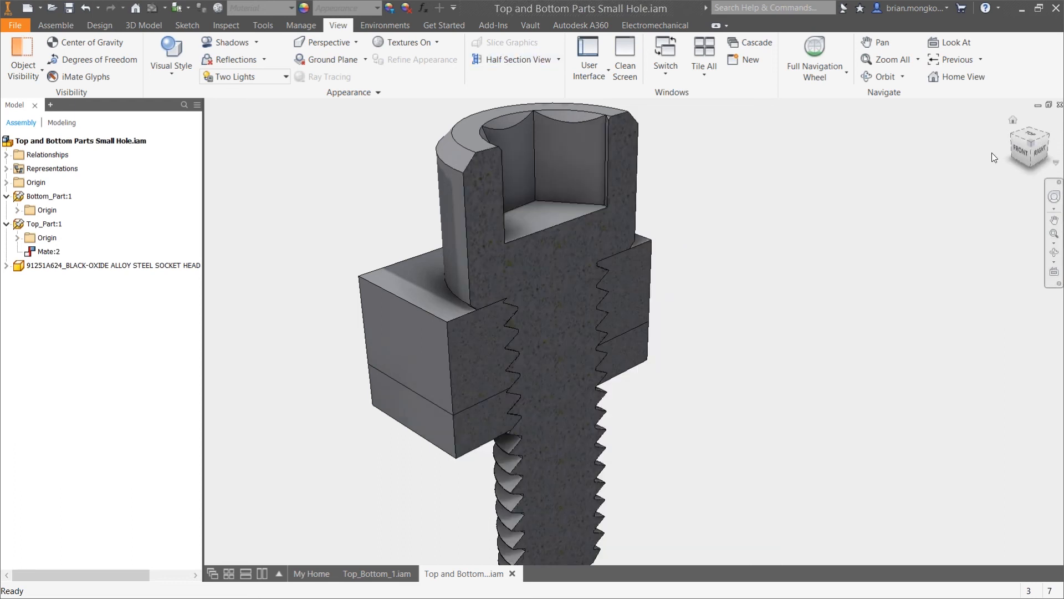
pyautogui.click(1040, 157)
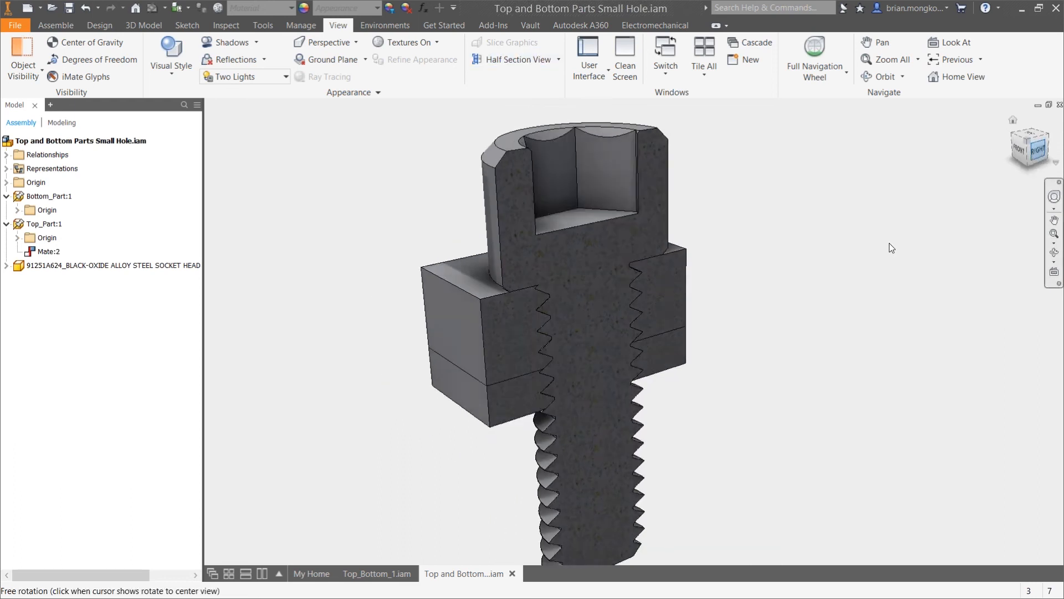
pyautogui.scroll(3, 714, 277)
pyautogui.moveTo(800, 234); pyautogui.dragTo(743, 298)
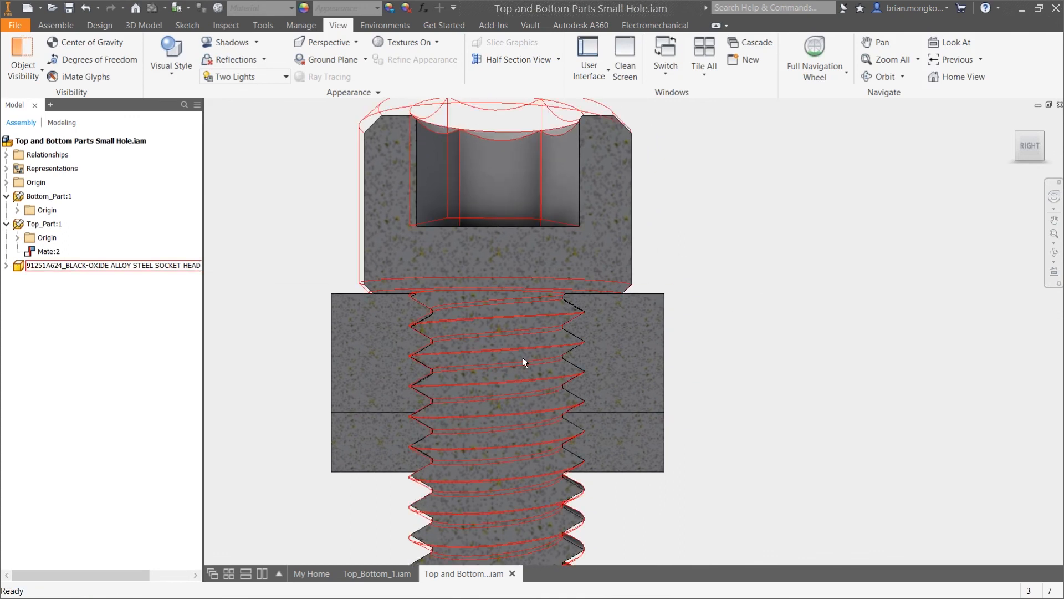
pyautogui.scroll(2, 477, 356)
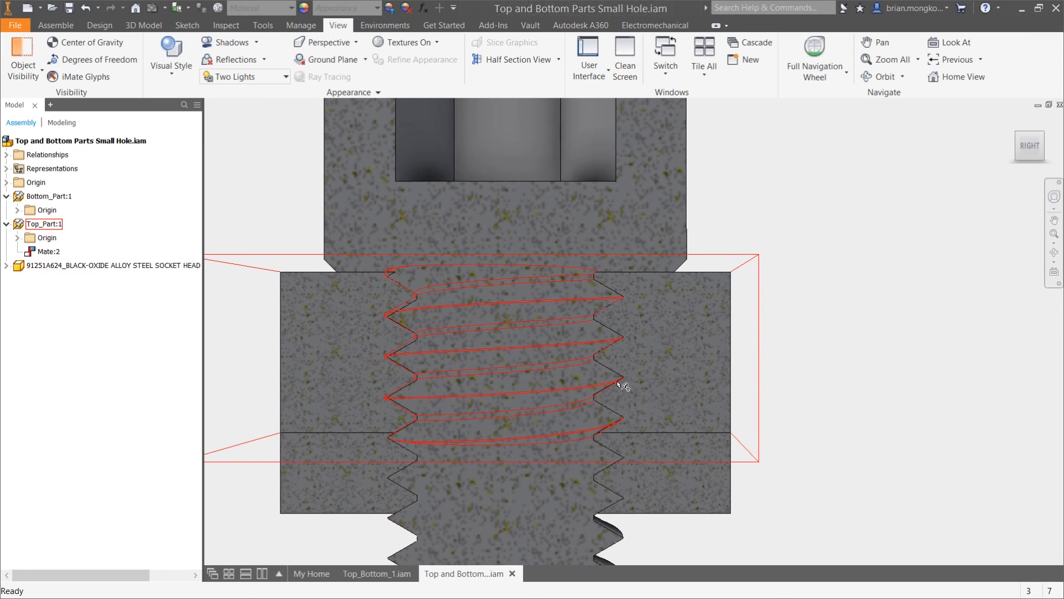
# Inspect the upper threads of the sectioned screw and Top_Part up close, and end the section view
pyautogui.scroll(2, 621, 299)
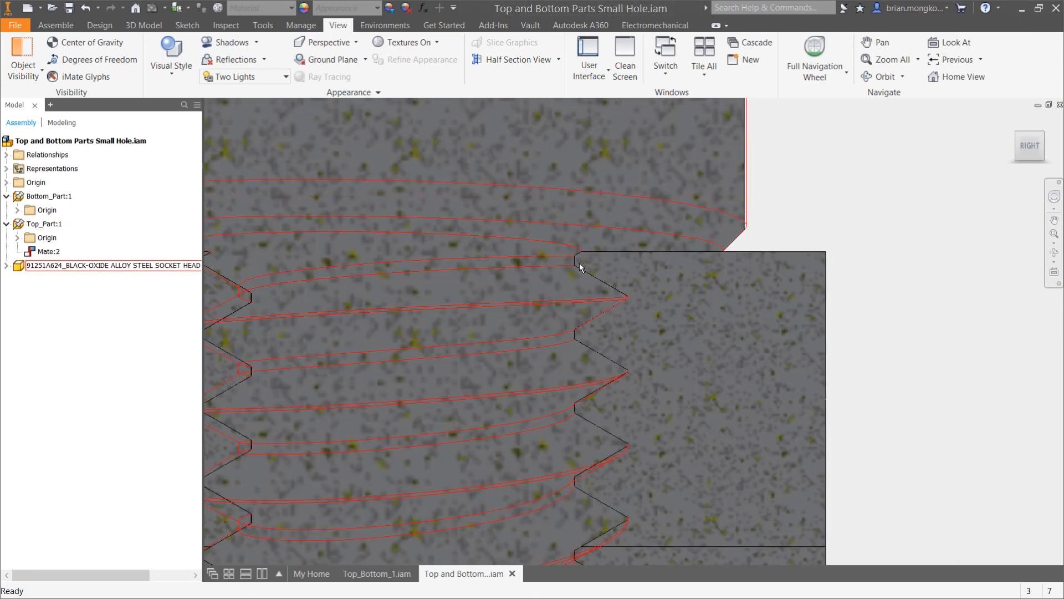
pyautogui.scroll(2, 584, 266)
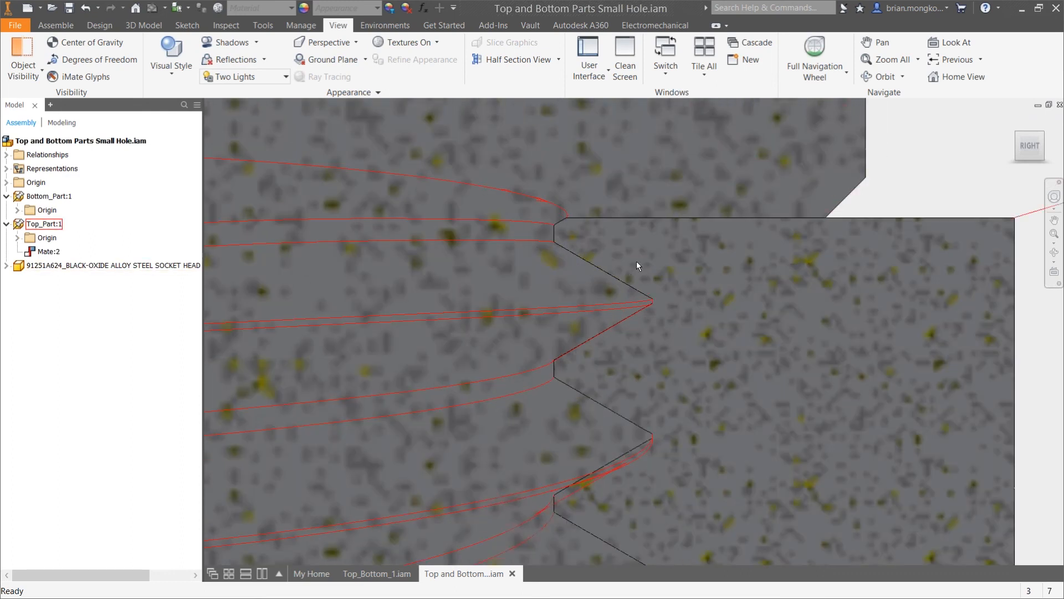
pyautogui.scroll(-5, 637, 266)
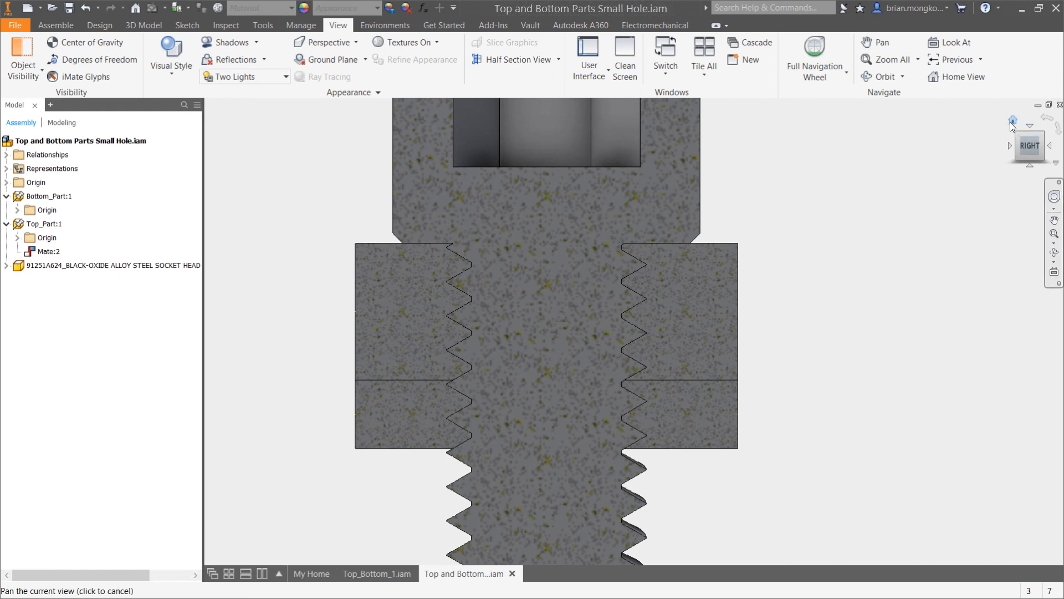
pyautogui.moveTo(1025, 146); pyautogui.dragTo(938, 169)
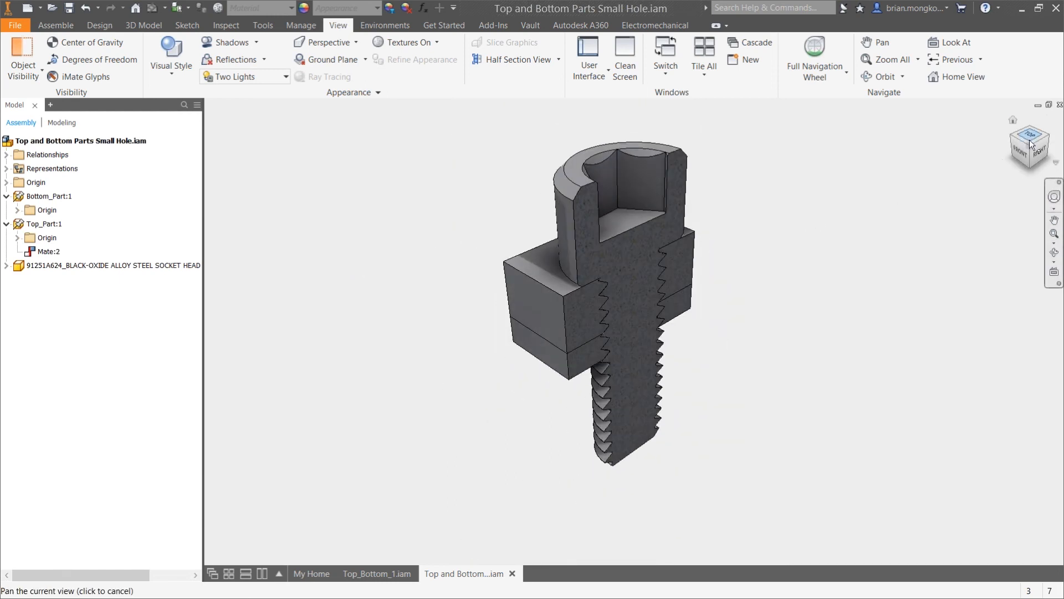
pyautogui.click(558, 59)
pyautogui.click(521, 165)
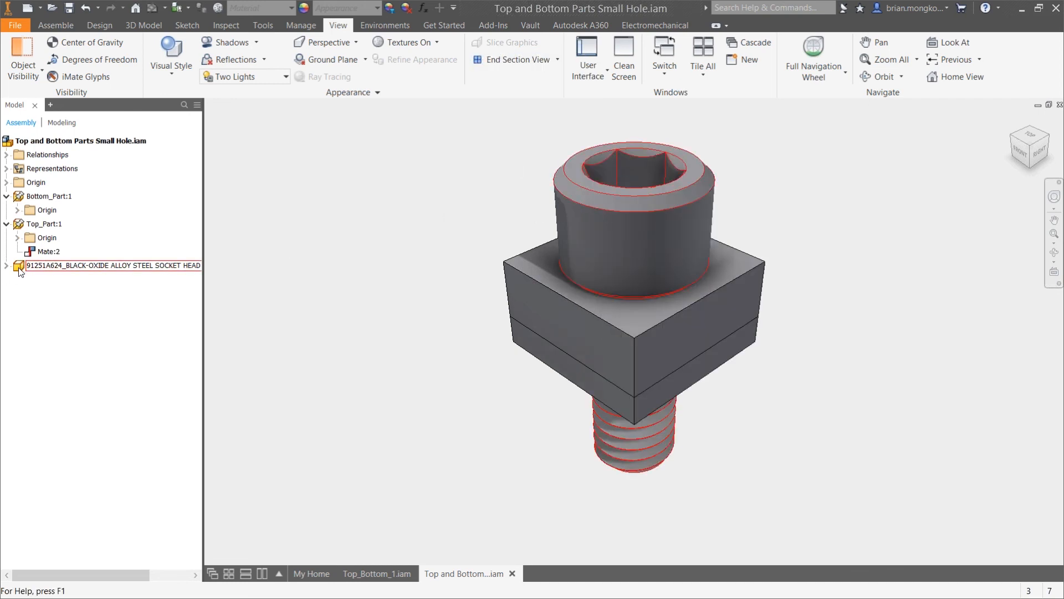
# Open Top_Part for in-place editing and select the faces of its threaded hole for a Direct edit
pyautogui.doubleClick(19, 224)
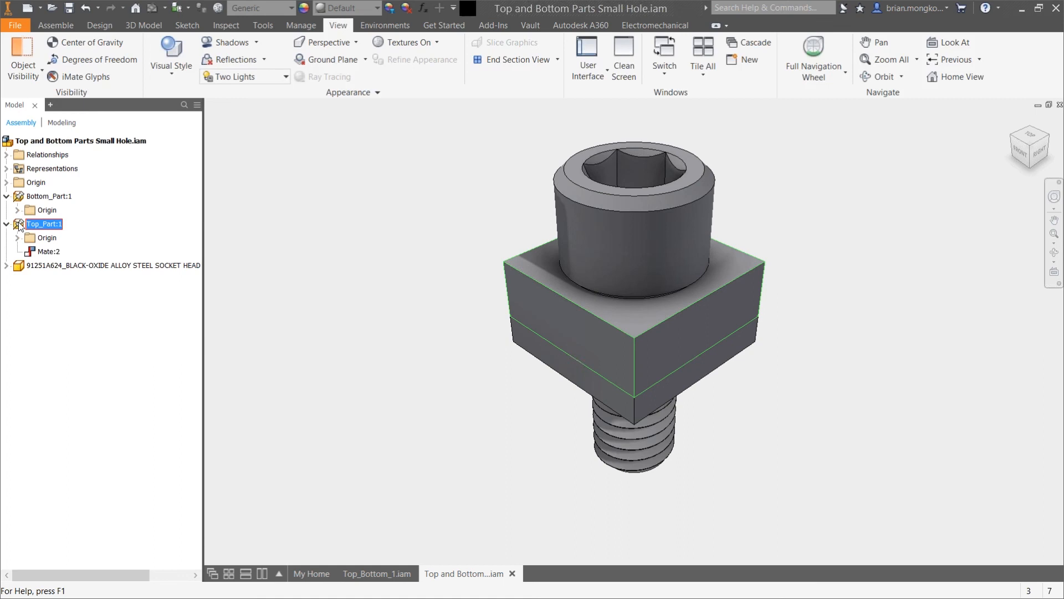
pyautogui.scroll(5, 652, 274)
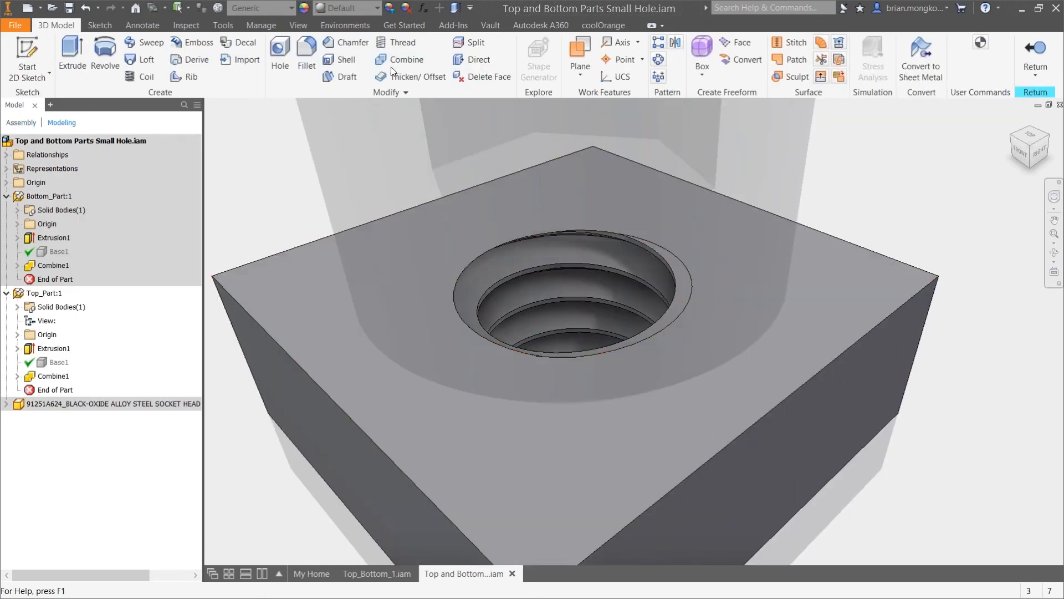
pyautogui.click(477, 57)
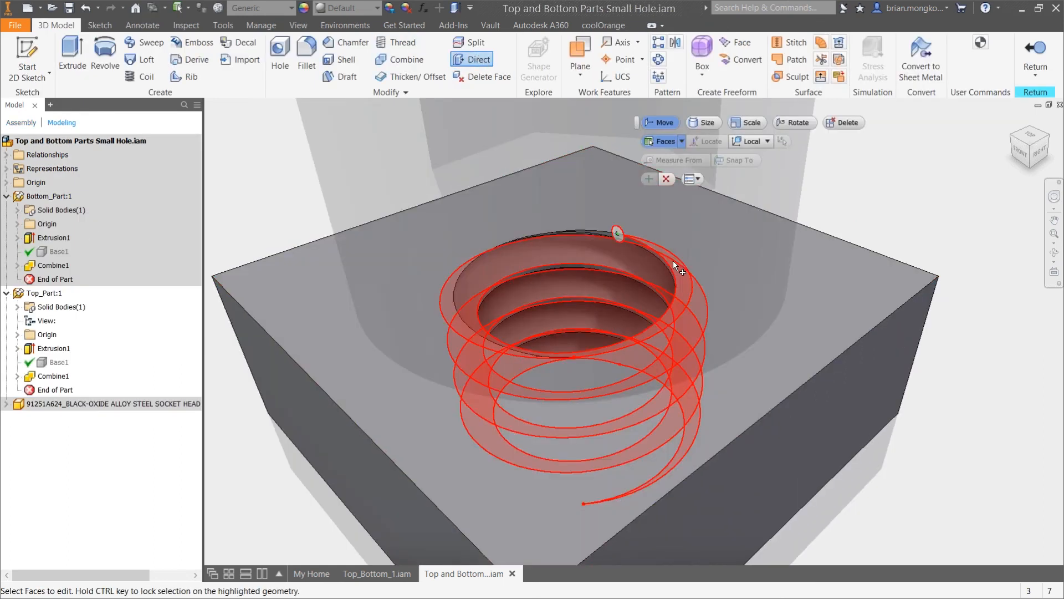
pyautogui.click(630, 242)
pyautogui.scroll(5, 615, 233)
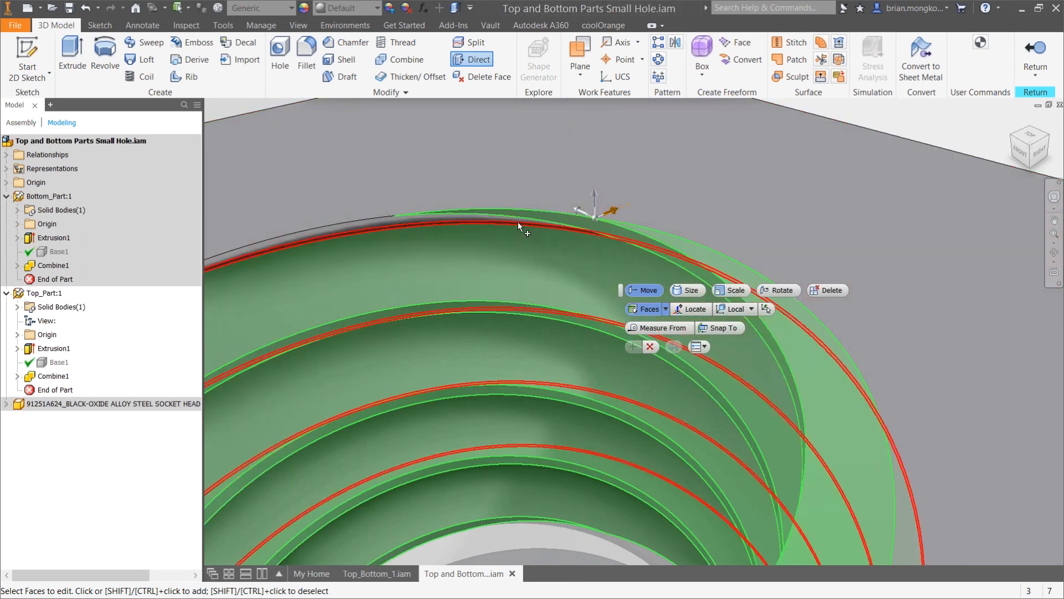
pyautogui.scroll(-6, 515, 218)
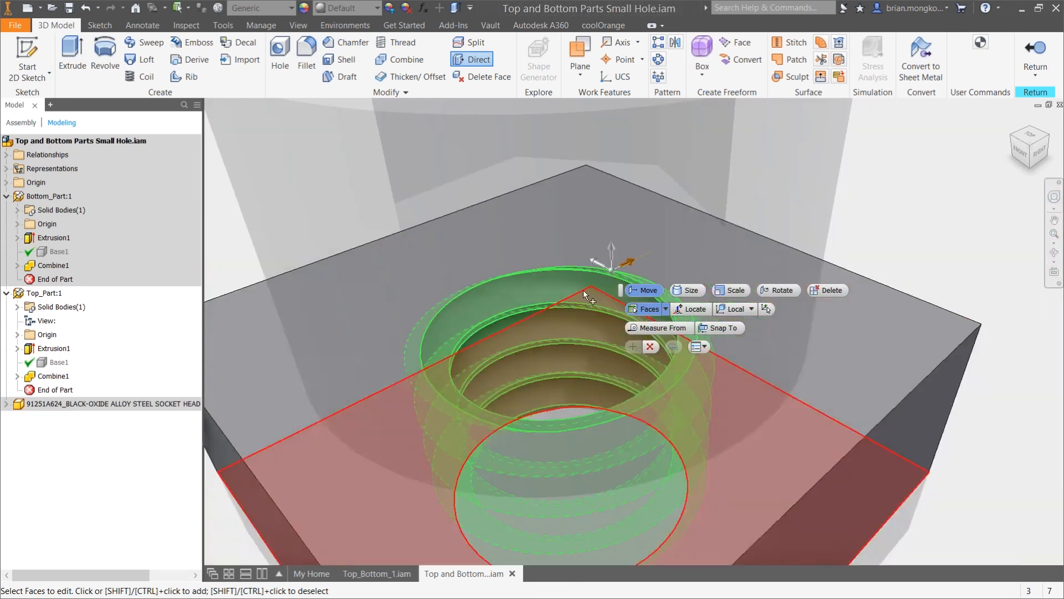
# Resize the selected Top_Part thread faces by -.005 with the Size option of Direct Edit and return to the assembly
pyautogui.click(687, 290)
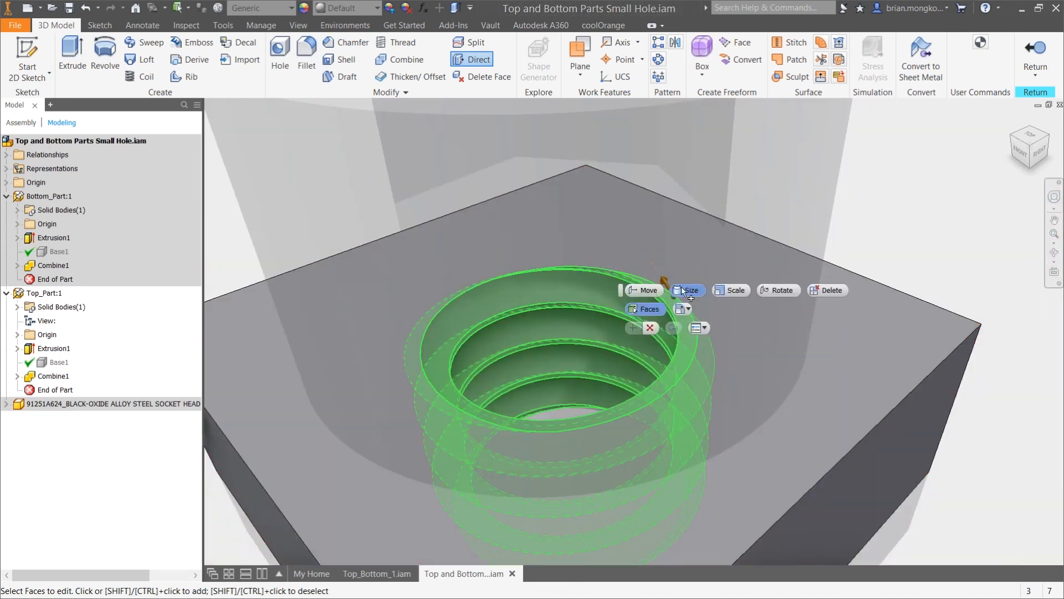
pyautogui.click(663, 280)
pyautogui.write('-.005')
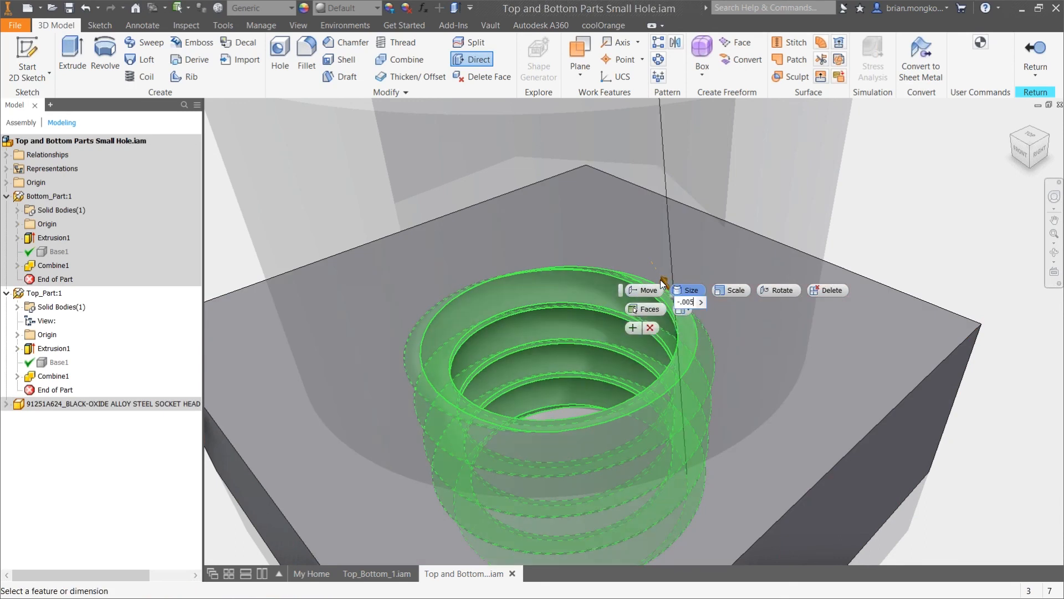
pyautogui.press('Return')
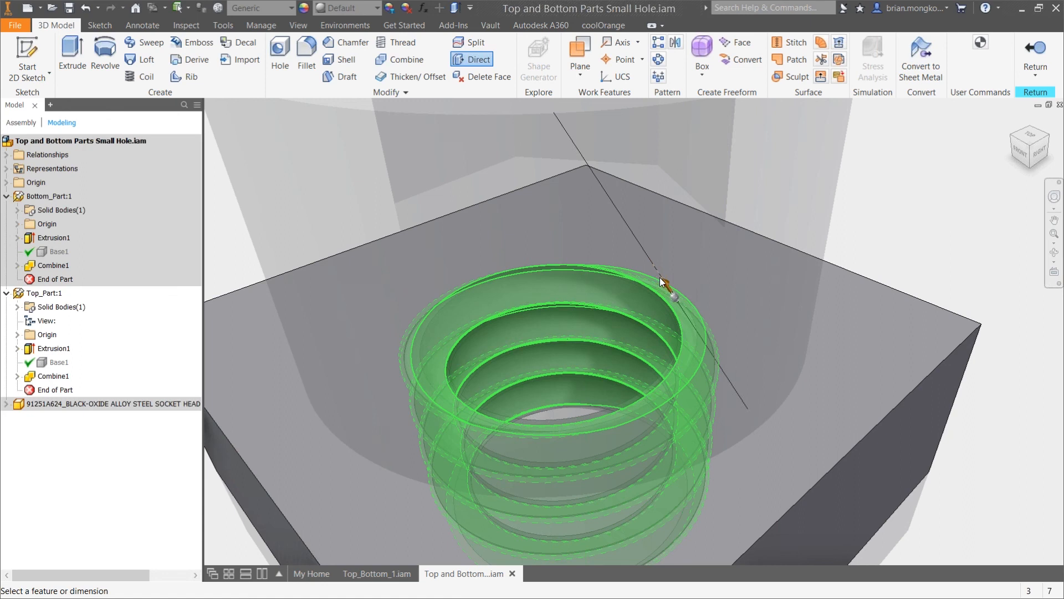
pyautogui.scroll(-3, 624, 271)
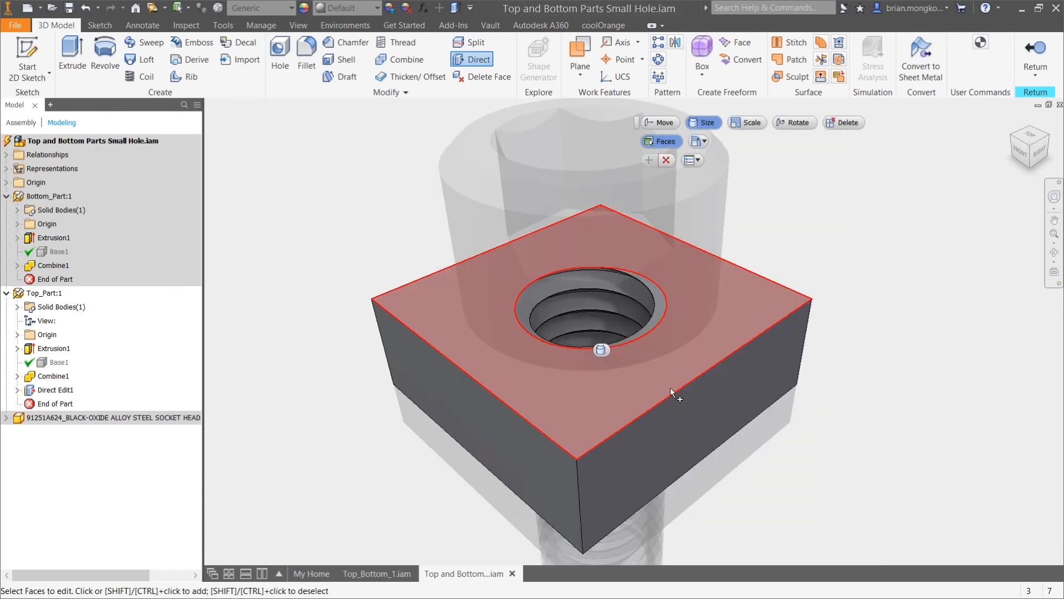
pyautogui.moveTo(681, 366); pyautogui.dragTo(688, 348, button='middle')
pyautogui.click(1034, 46)
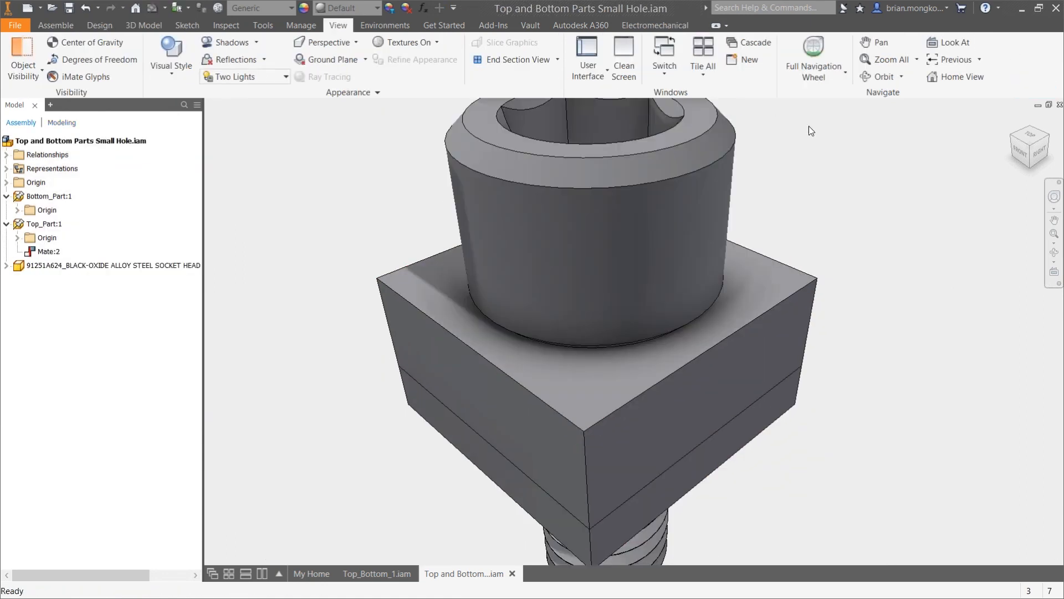
# Open Bottom_Part for in-place editing and select all the helical thread faces of its hole for a Direct edit
pyautogui.click(19, 197)
pyautogui.doubleClick(19, 198)
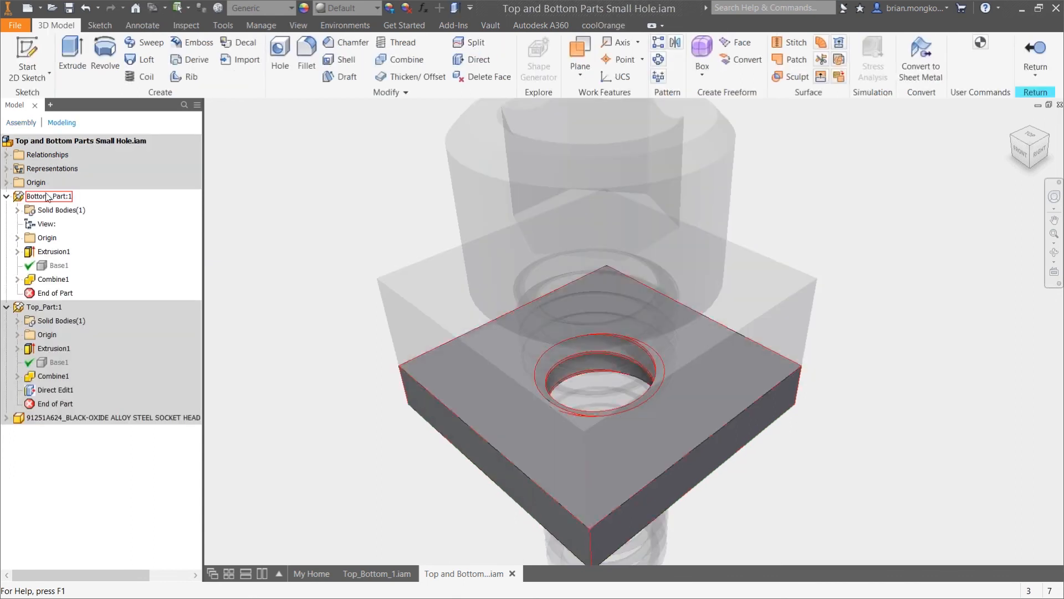
pyautogui.click(458, 58)
pyautogui.scroll(5, 632, 354)
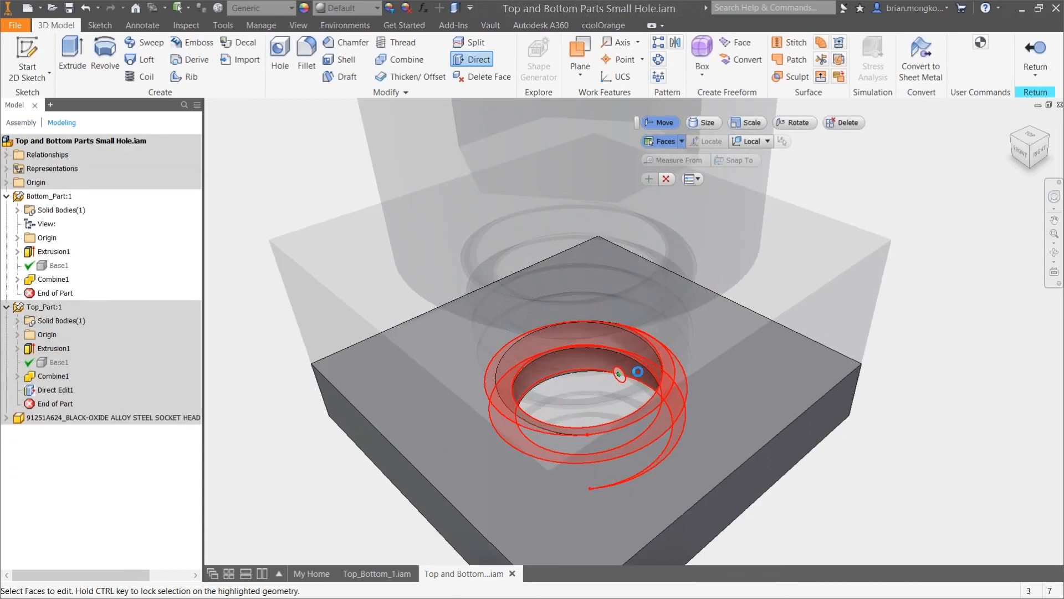
pyautogui.click(680, 338)
pyautogui.scroll(3, 604, 293)
pyautogui.click(578, 267)
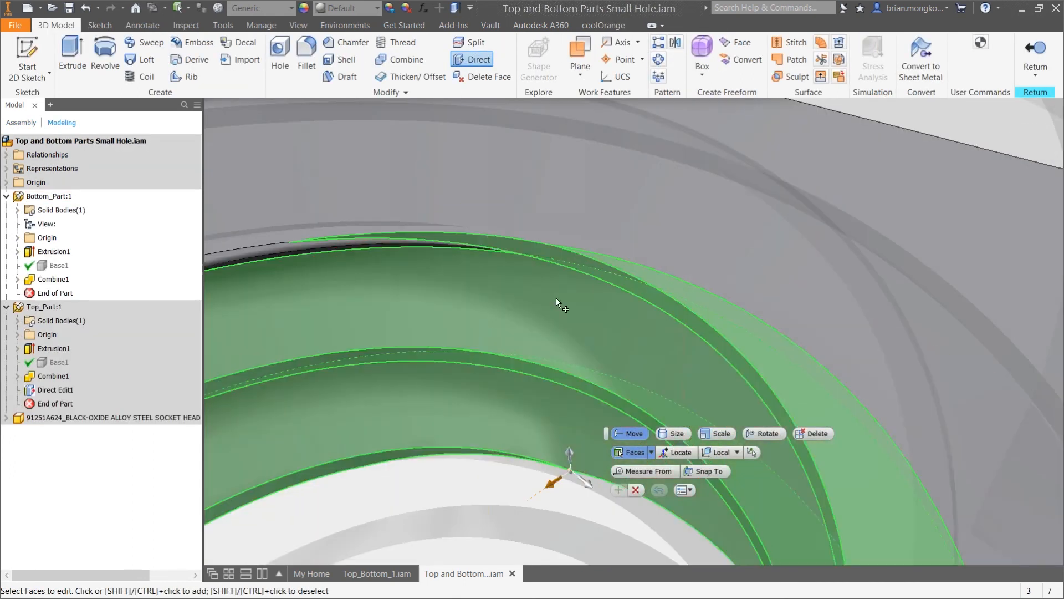
pyautogui.scroll(-3, 524, 350)
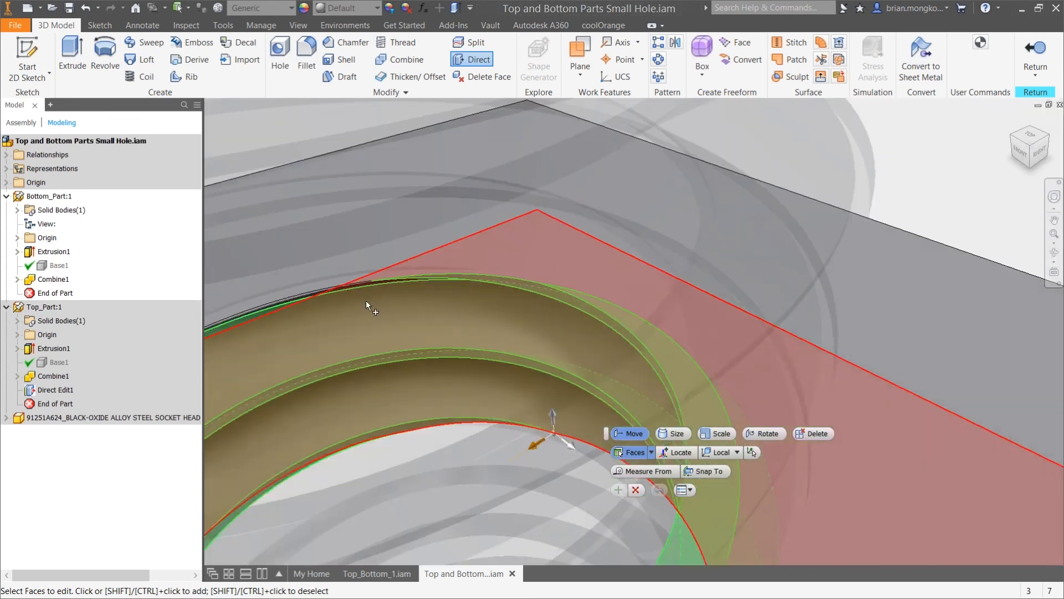
pyautogui.scroll(5, 358, 282)
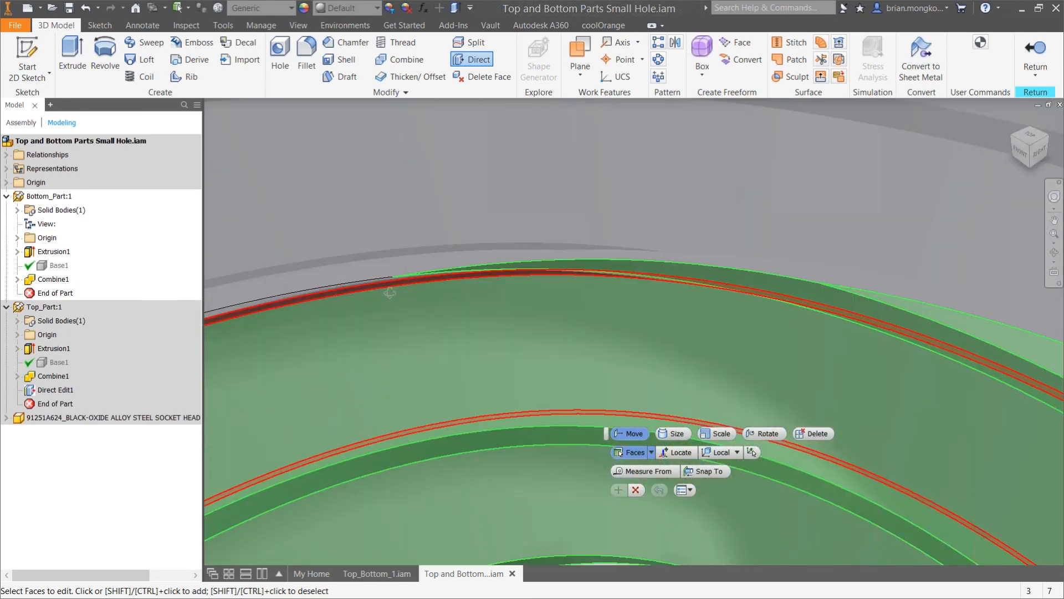
pyautogui.scroll(-3, 463, 326)
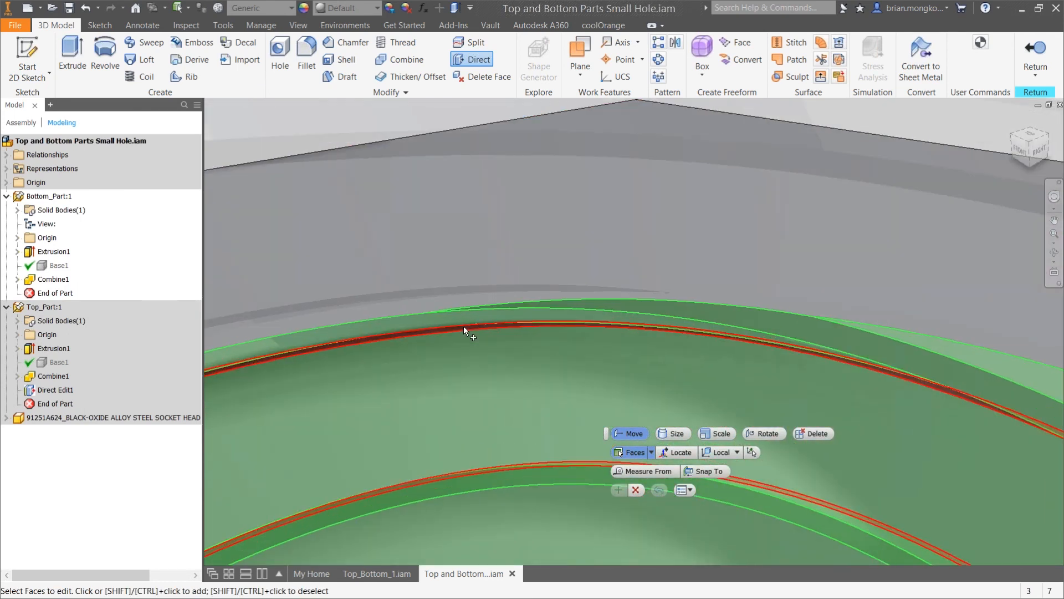
pyautogui.scroll(-3, 495, 300)
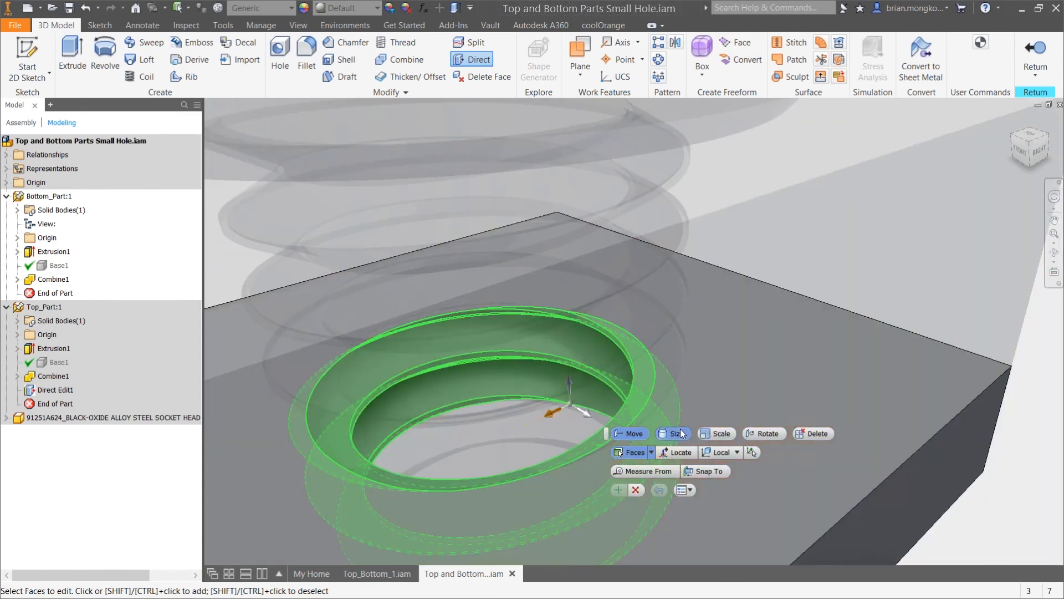
# Enlarge the selected Bottom_Part thread faces with the Size option of Direct Edit and return to the assembly
pyautogui.click(673, 434)
pyautogui.click(625, 347)
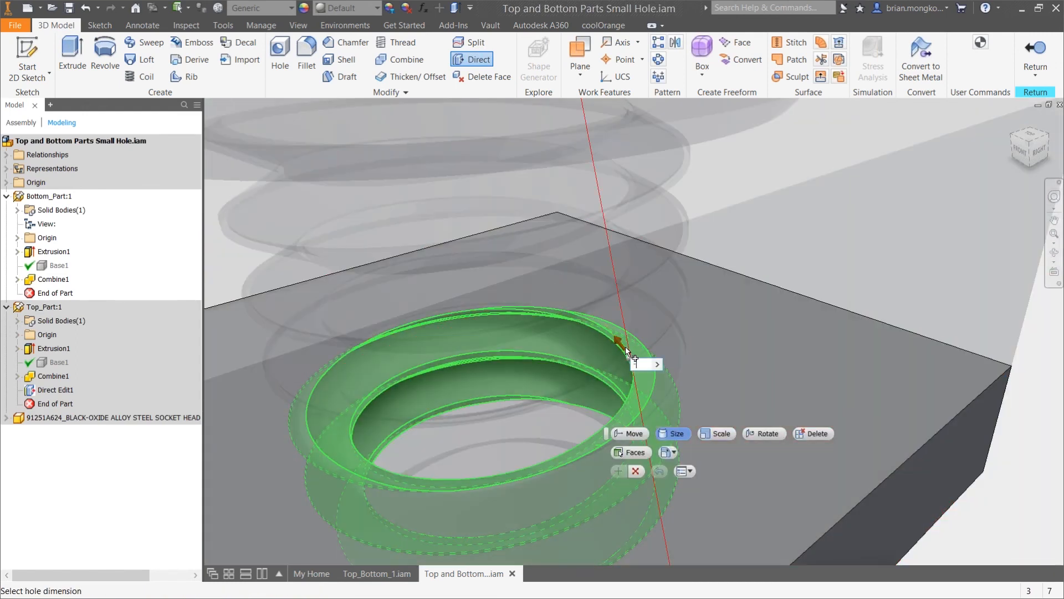
pyautogui.press('Return')
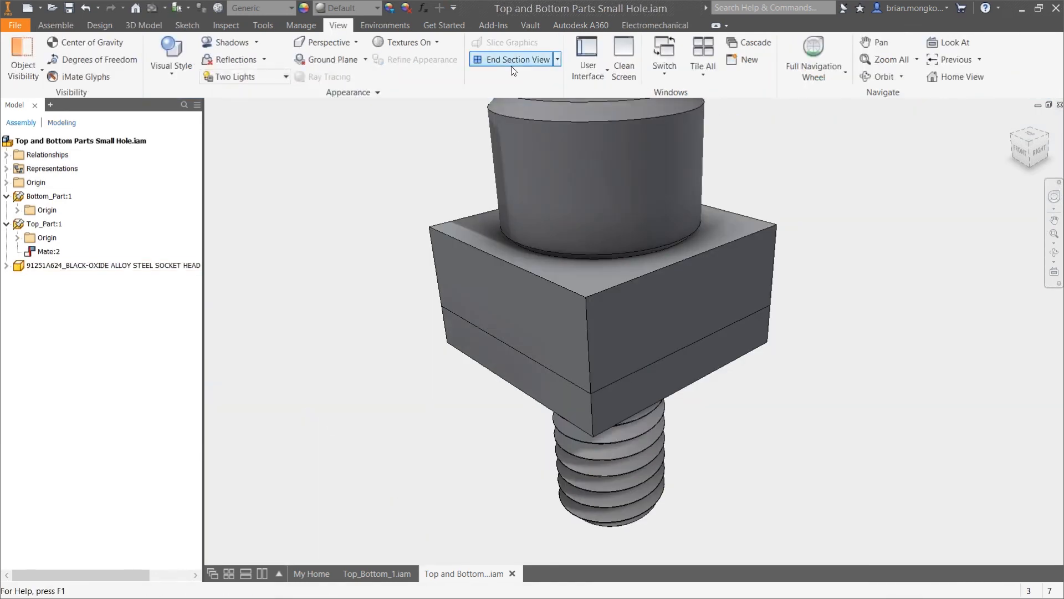
# Create a half section view through the screw, offset -.35 from Top_Part's right face
pyautogui.click(557, 59)
pyautogui.click(513, 110)
pyautogui.click(686, 305)
pyautogui.write('-.35')
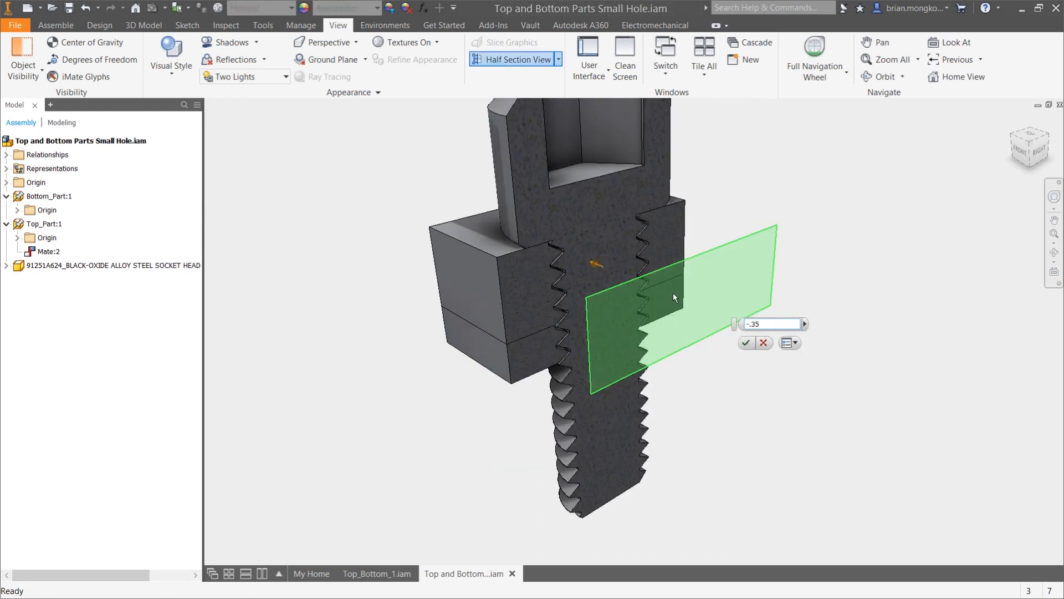
pyautogui.press('Return')
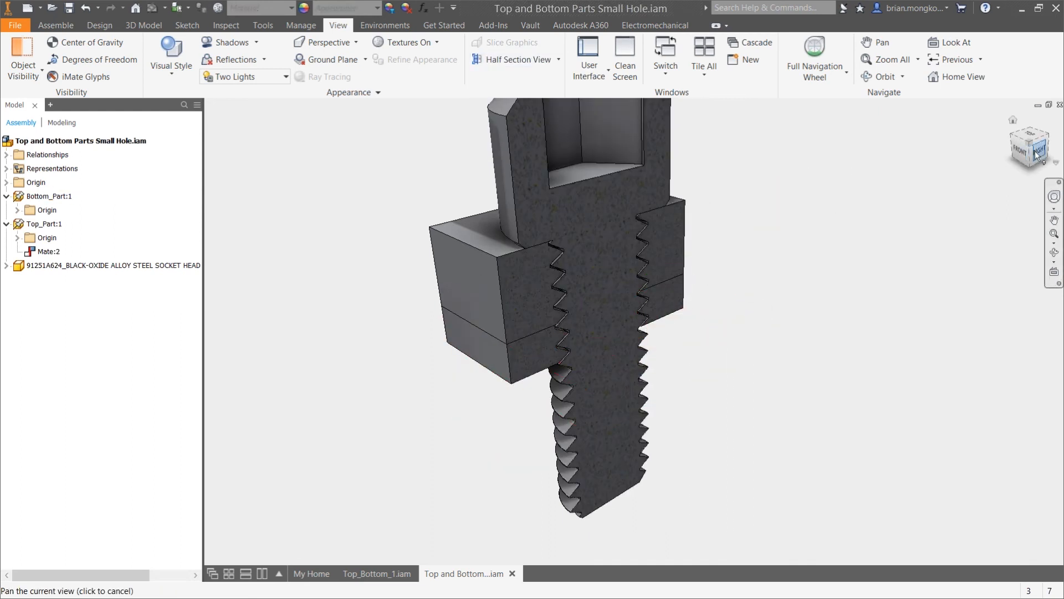
# Examine the clearance between the screw threads and both parts' threads from the Right view, including under the screw head
pyautogui.click(1035, 154)
pyautogui.scroll(-5, 678, 311)
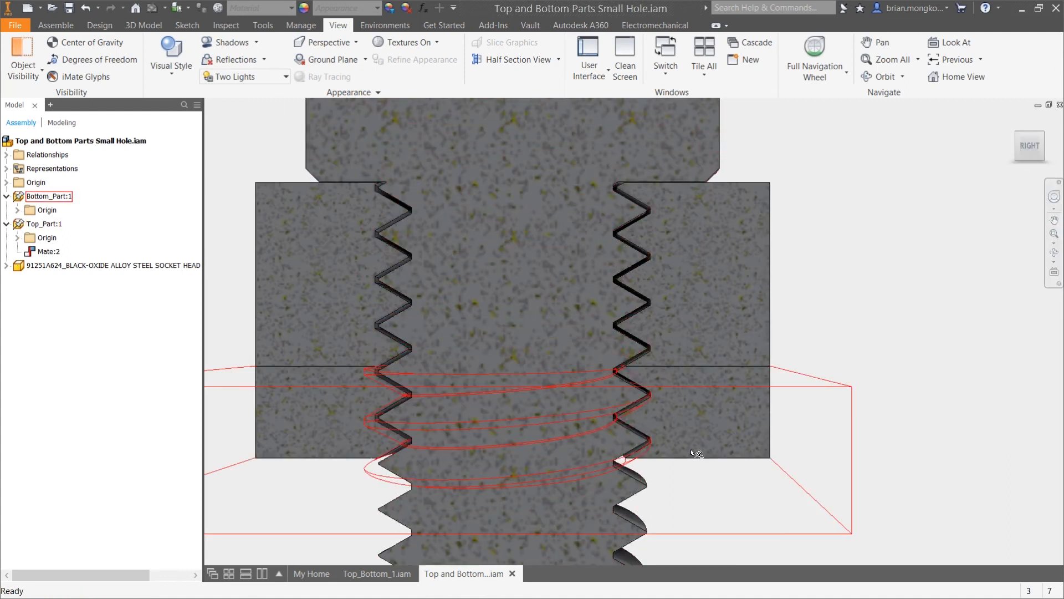
pyautogui.scroll(-2, 644, 483)
pyautogui.scroll(2, 710, 445)
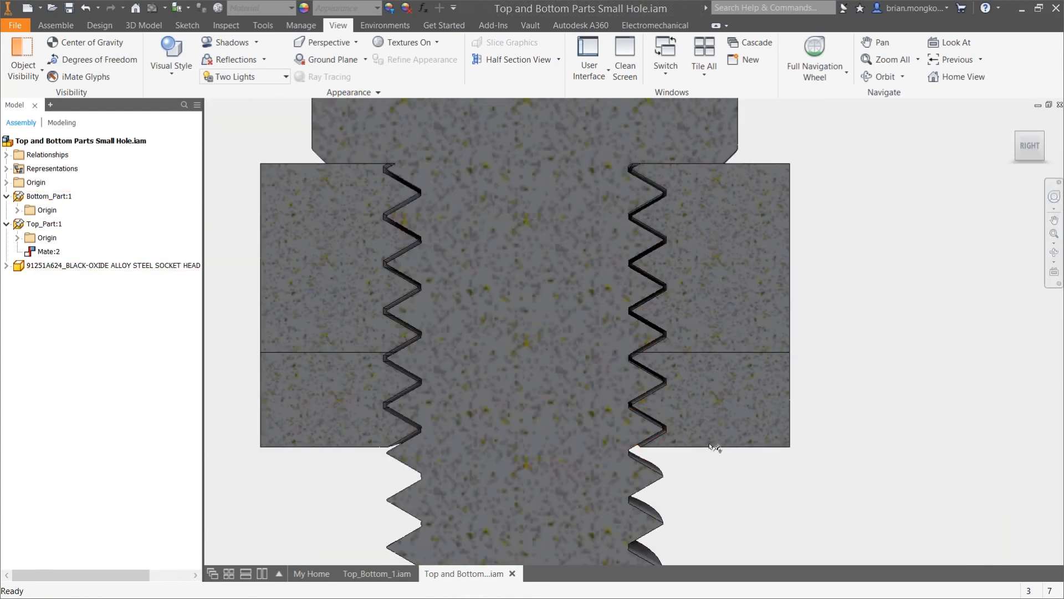
pyautogui.scroll(4, 720, 443)
pyautogui.moveTo(863, 285); pyautogui.dragTo(794, 301, button='middle')
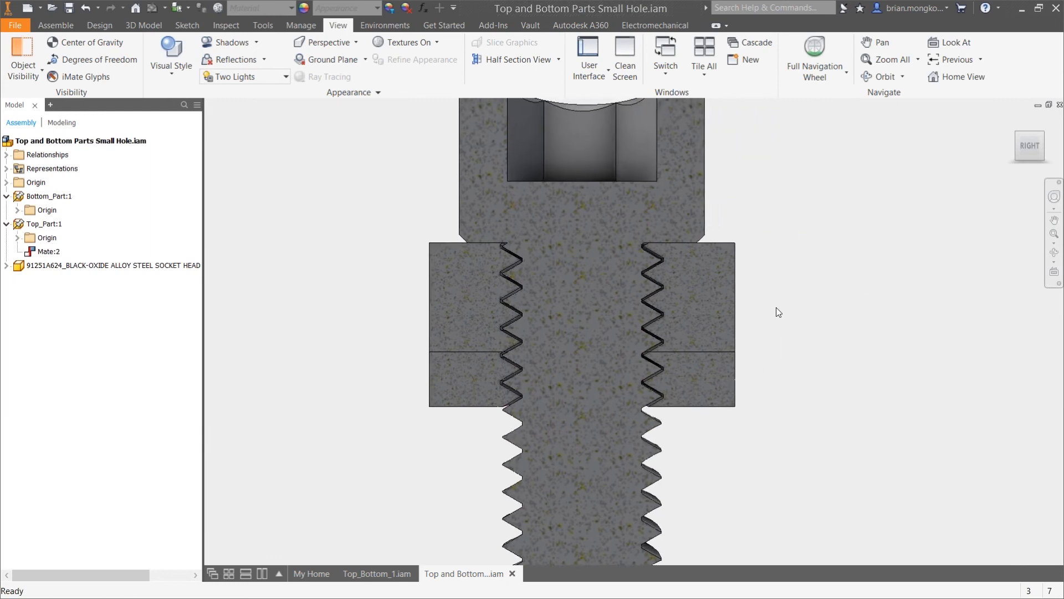
pyautogui.scroll(-5, 681, 244)
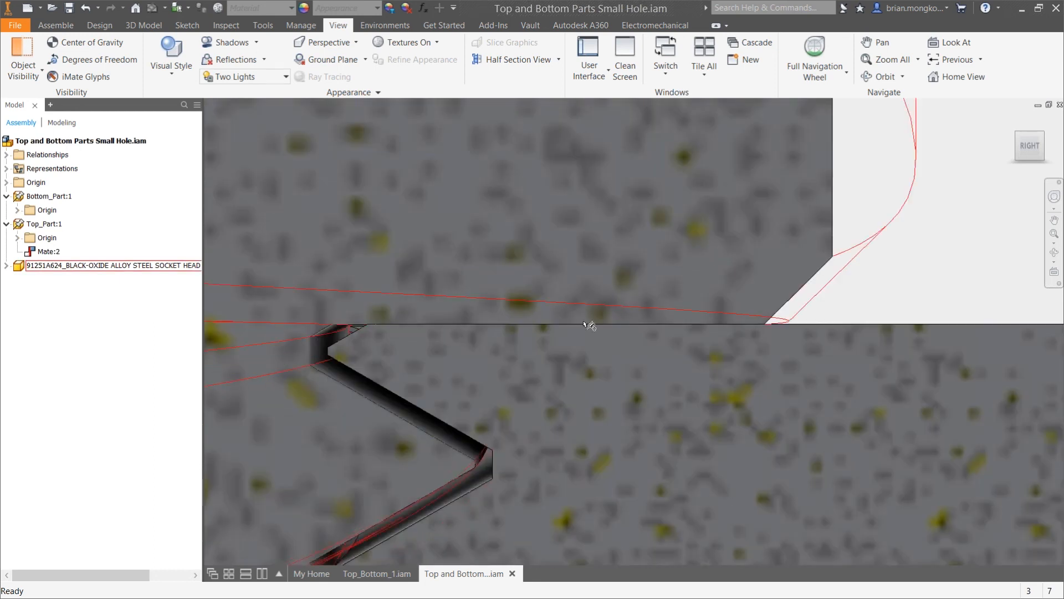
pyautogui.scroll(2, 619, 318)
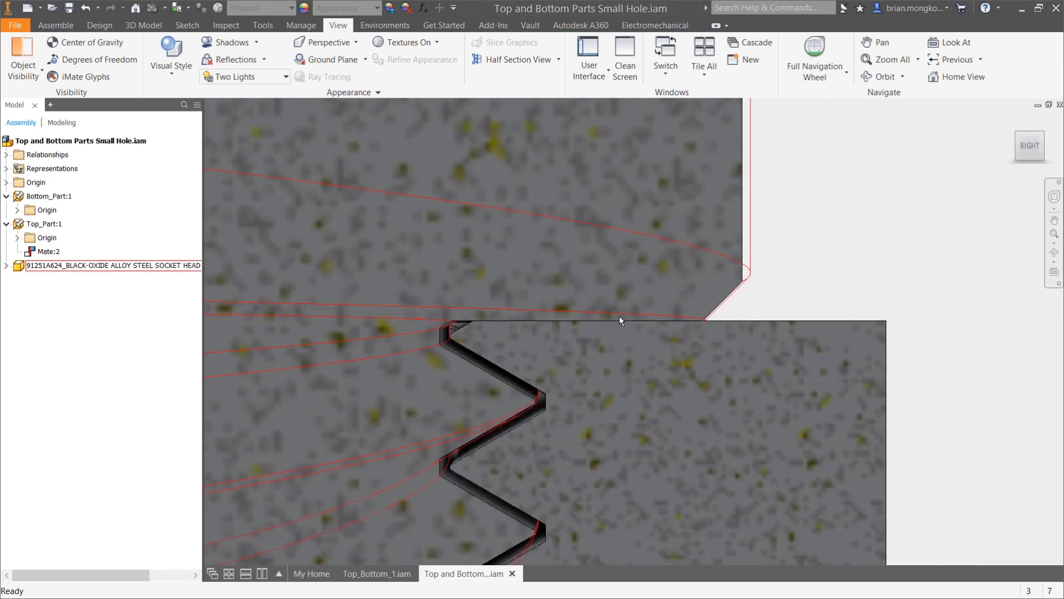
pyautogui.scroll(6, 684, 229)
pyautogui.press('F4')
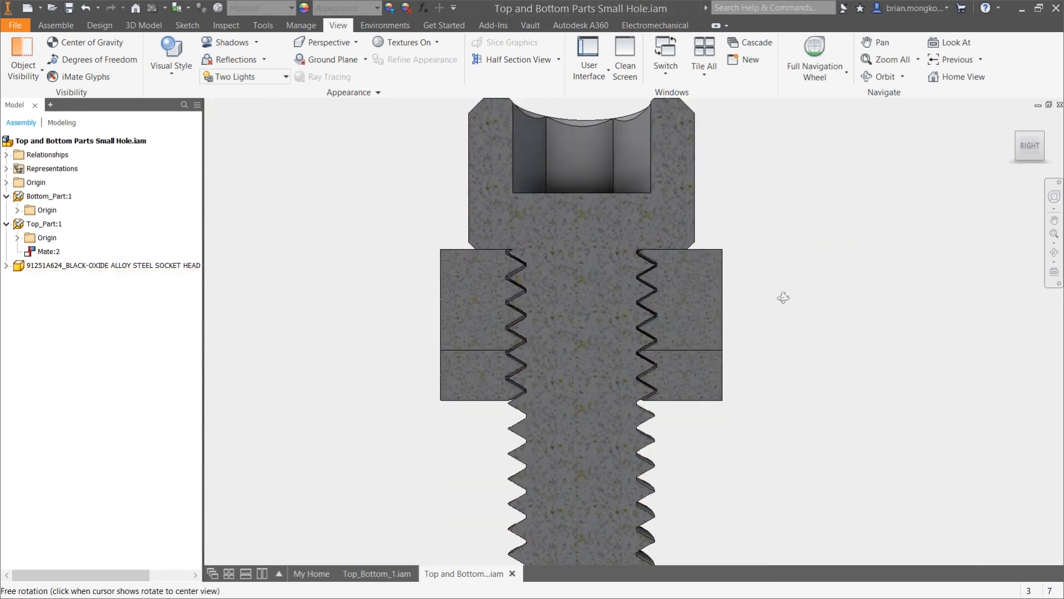
pyautogui.scroll(-4, 703, 411)
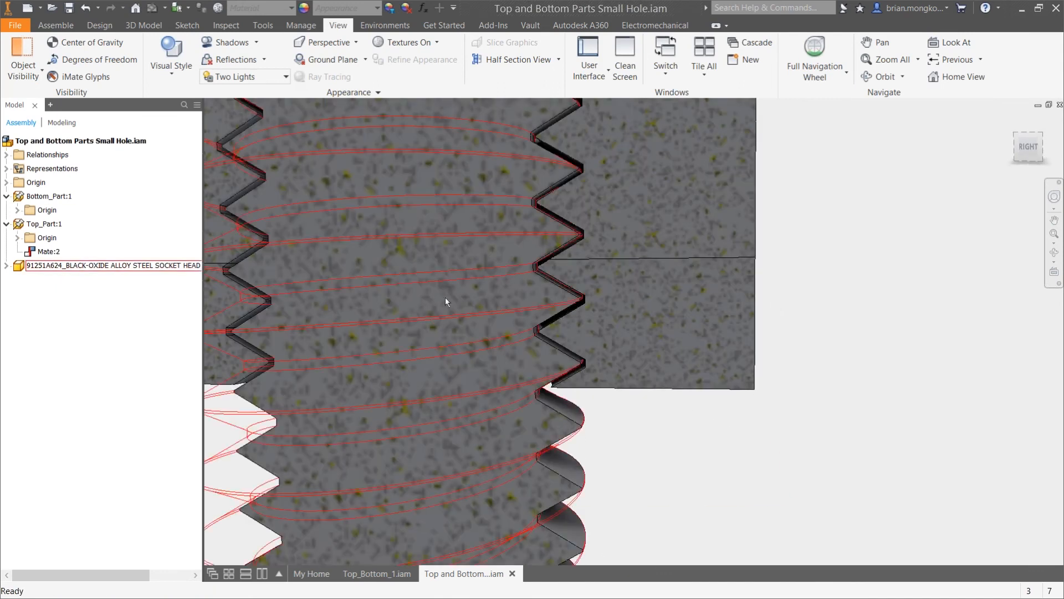
# Measure the clearance between the screw's outer thread face and the facing hole thread face near Bottom_Part's lower edge
pyautogui.click(228, 26)
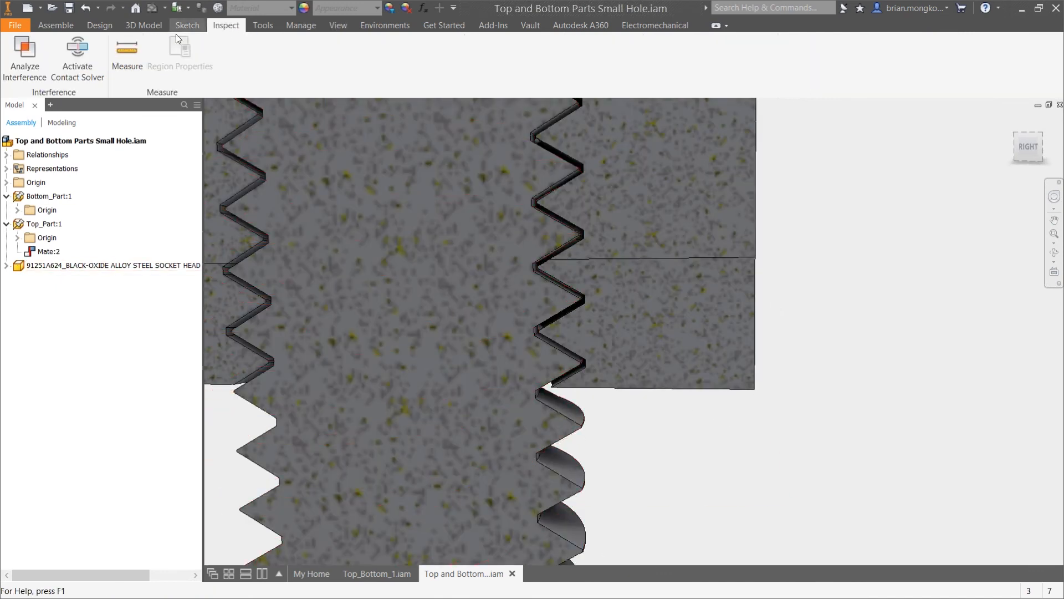
pyautogui.click(127, 49)
pyautogui.scroll(-6, 571, 378)
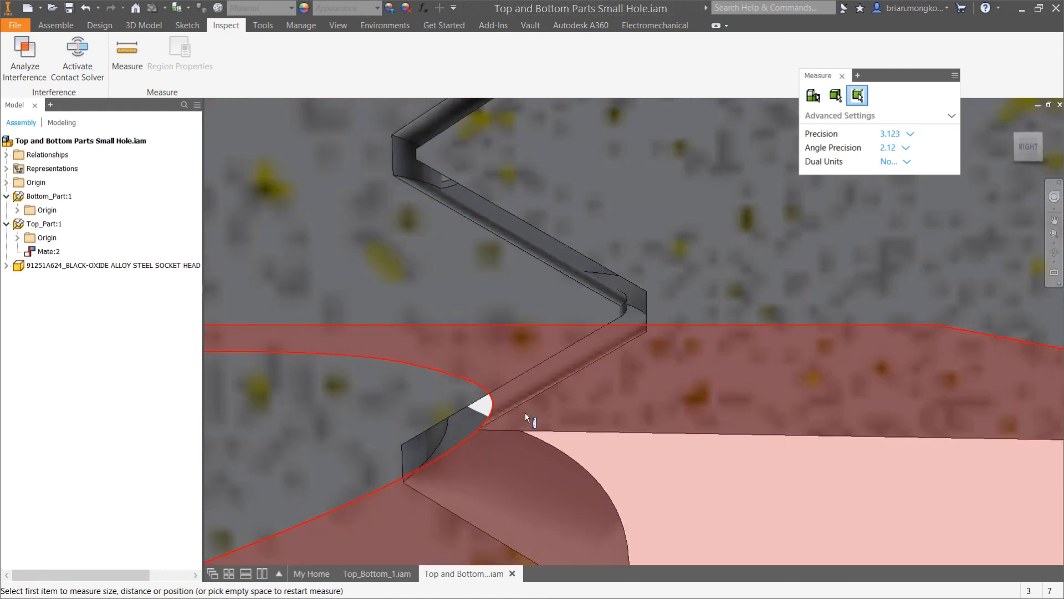
pyautogui.scroll(2, 629, 308)
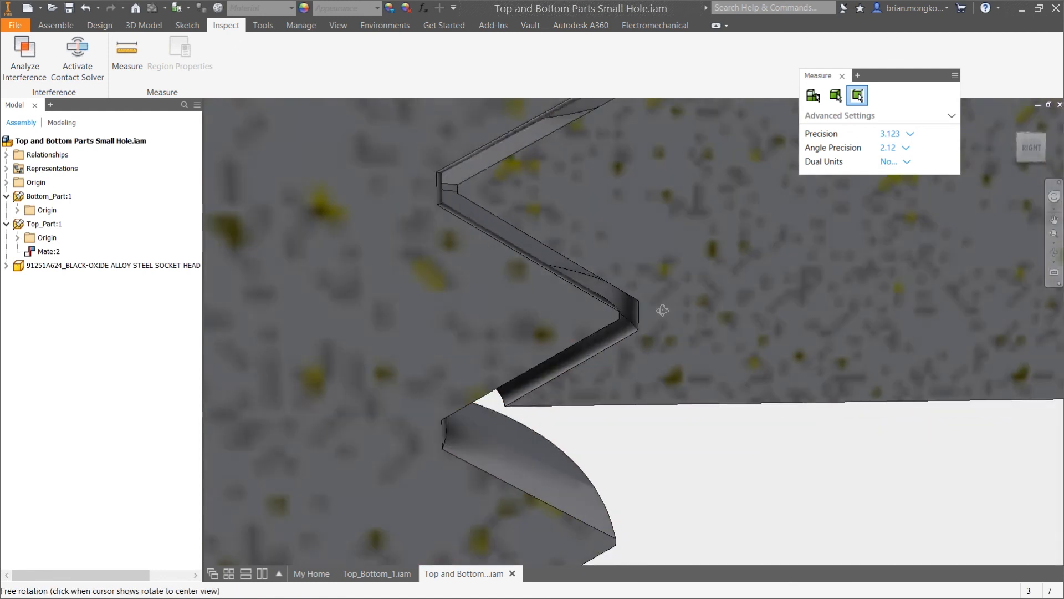
pyautogui.click(624, 309)
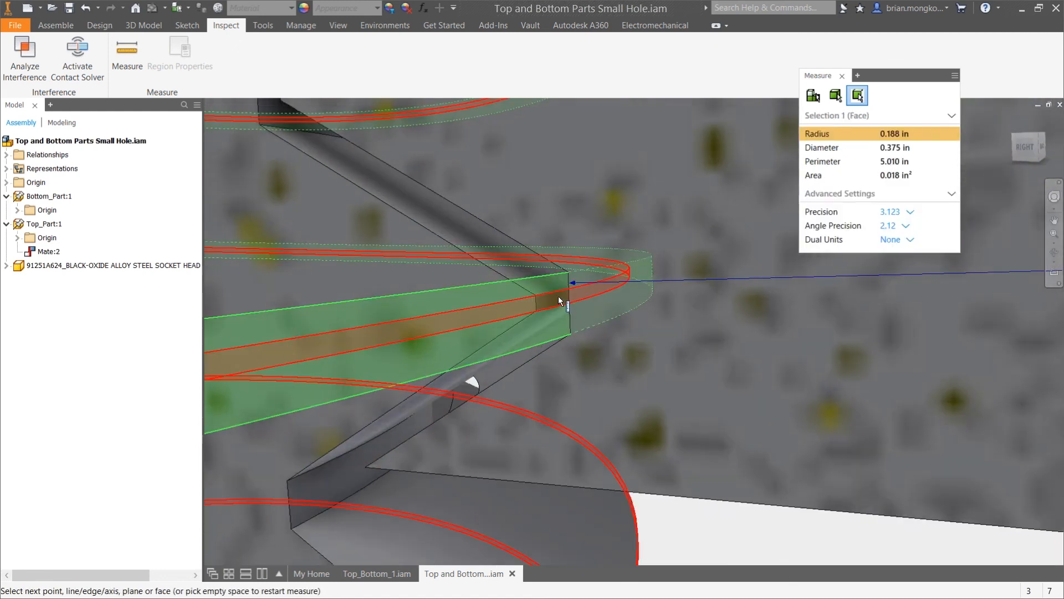
pyautogui.click(558, 296)
pyautogui.scroll(4, 616, 327)
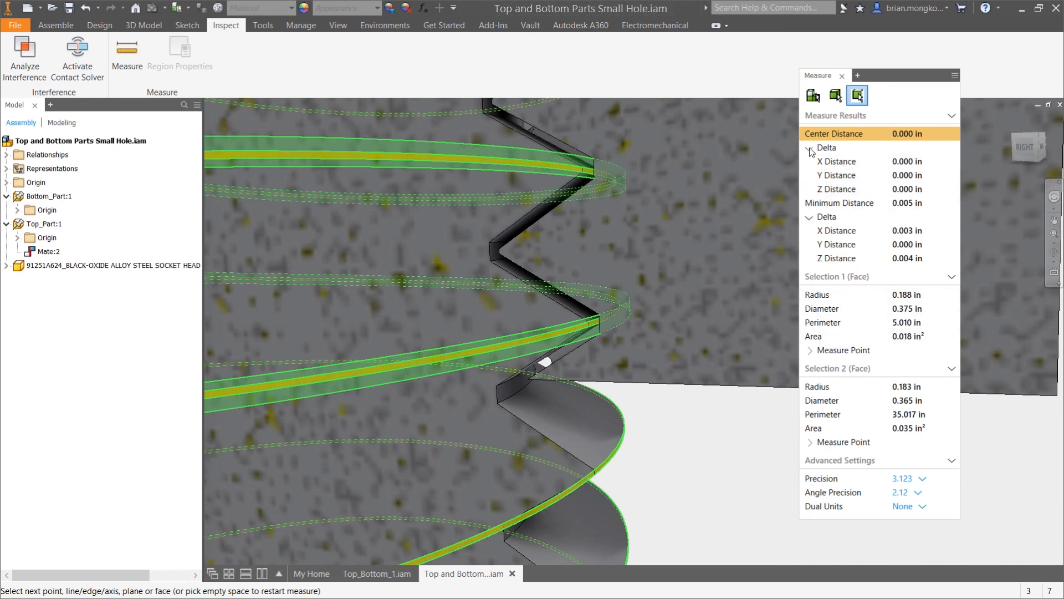
pyautogui.click(842, 75)
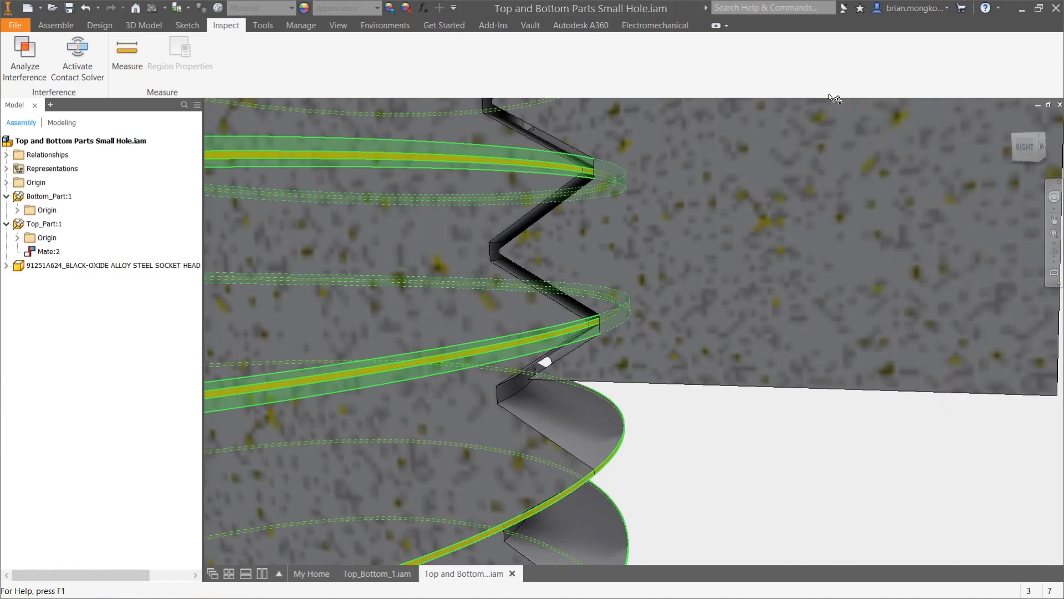
# End the half section view to restore the whole assembly
pyautogui.scroll(5, 731, 298)
pyautogui.scroll(6, 730, 298)
pyautogui.keyDown('shift'); pyautogui.moveTo(619, 114); pyautogui.dragTo(746, 246, button='middle'); pyautogui.keyUp('shift')
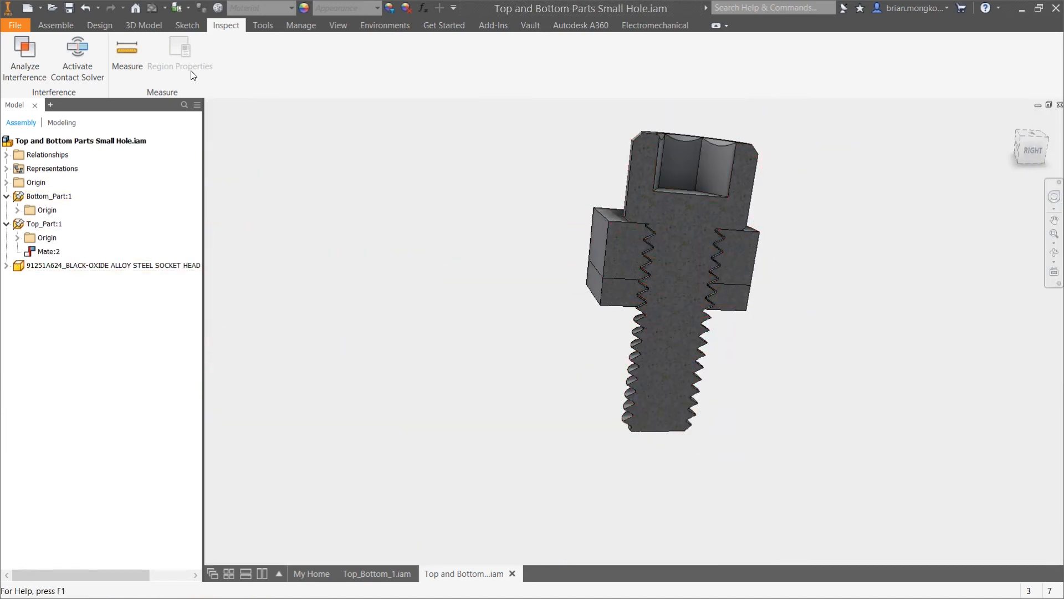
pyautogui.click(101, 25)
pyautogui.click(69, 22)
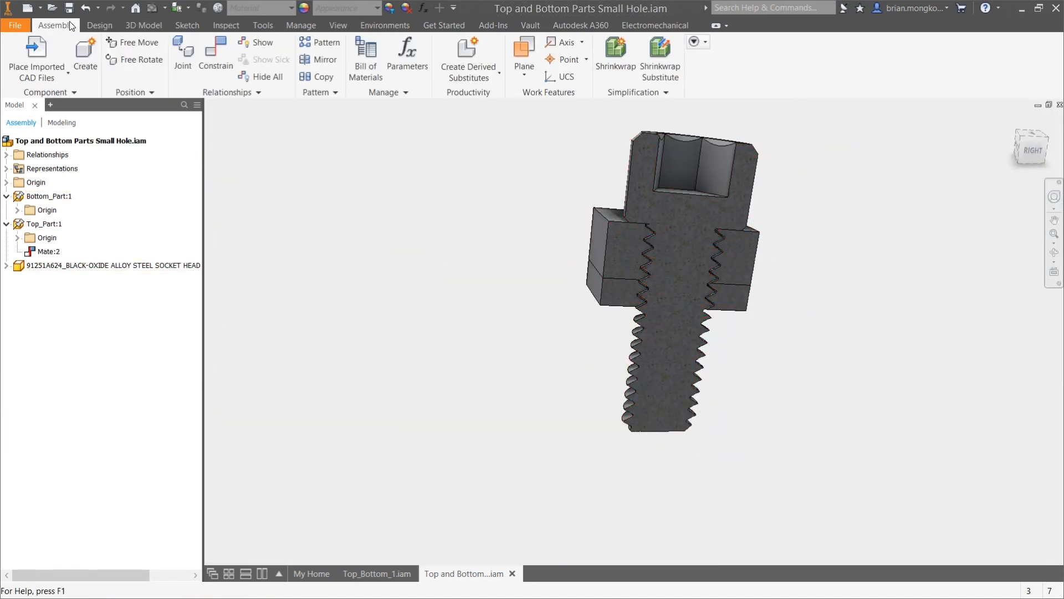
pyautogui.click(338, 25)
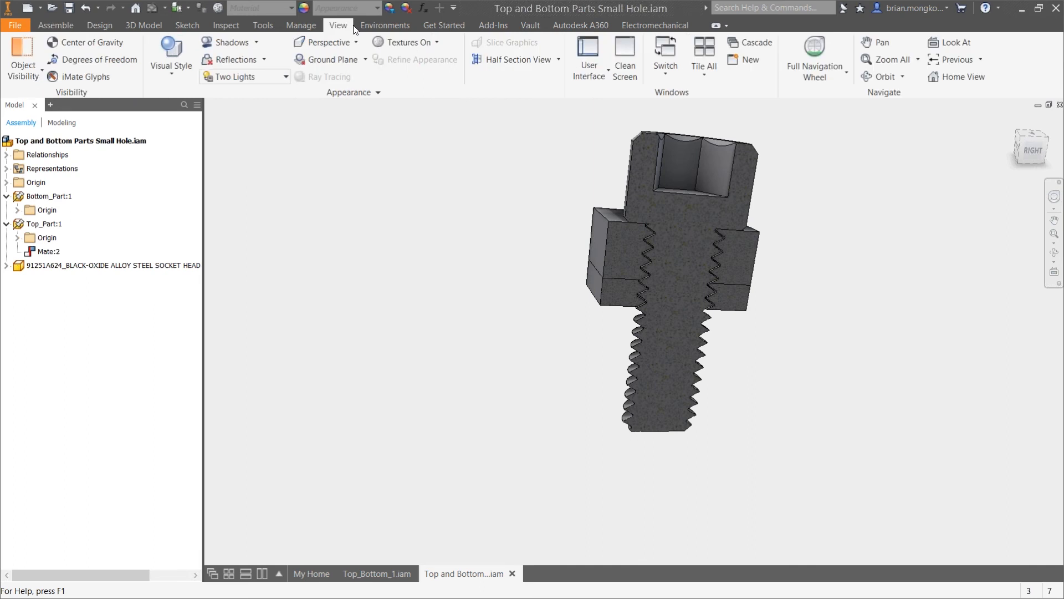
pyautogui.click(558, 60)
pyautogui.click(527, 164)
pyautogui.keyDown('shift'); pyautogui.moveTo(765, 216); pyautogui.dragTo(840, 247, button='middle'); pyautogui.keyUp('shift')
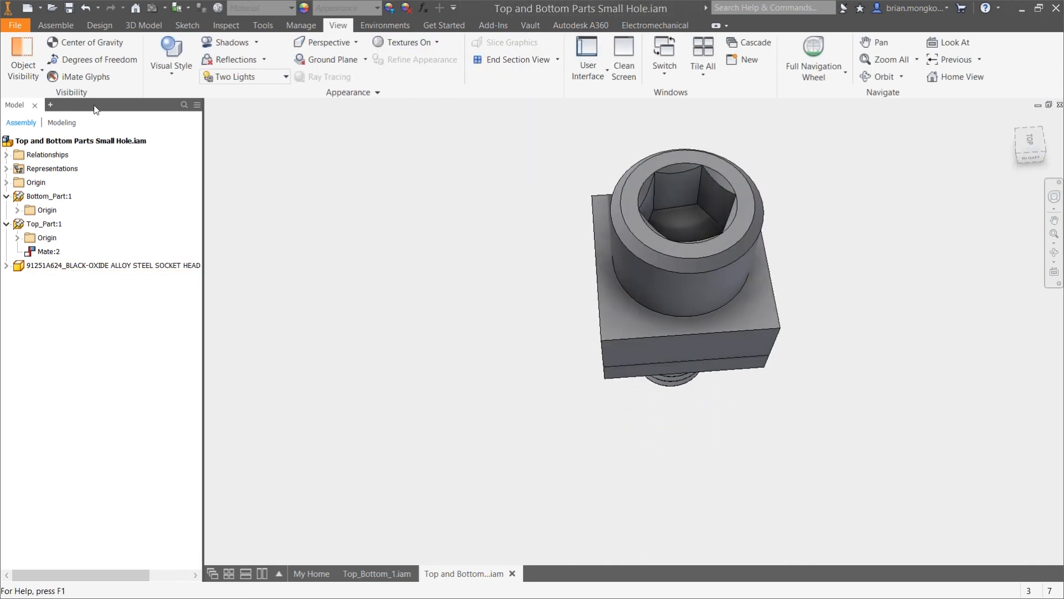
# Sketch a rectangle about 0.9 by 0.5 in on the screw head's top face, with its first corner at X -.36, Y 0
pyautogui.click(65, 25)
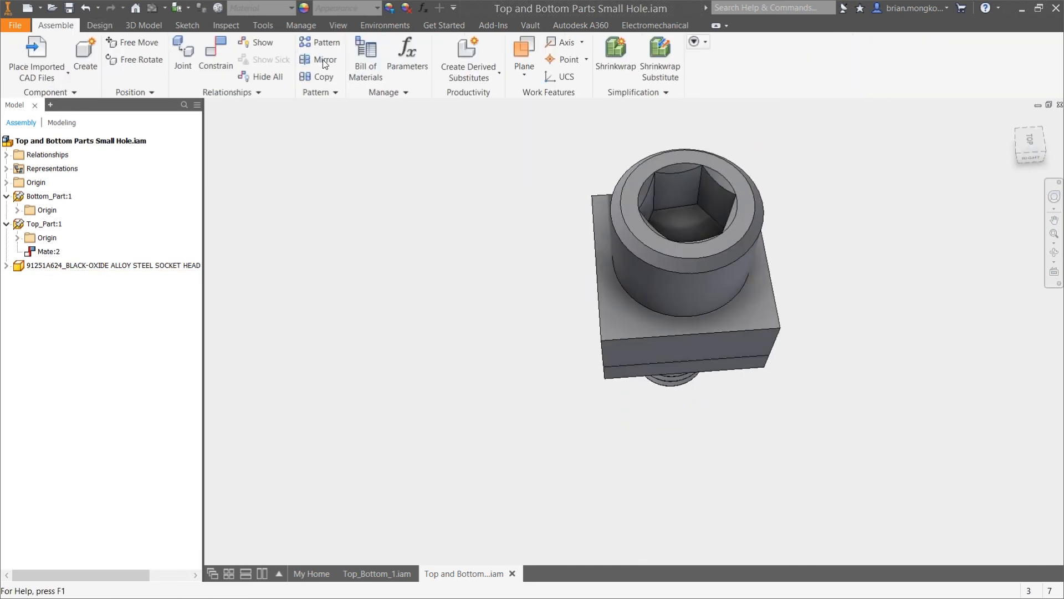
pyautogui.click(187, 25)
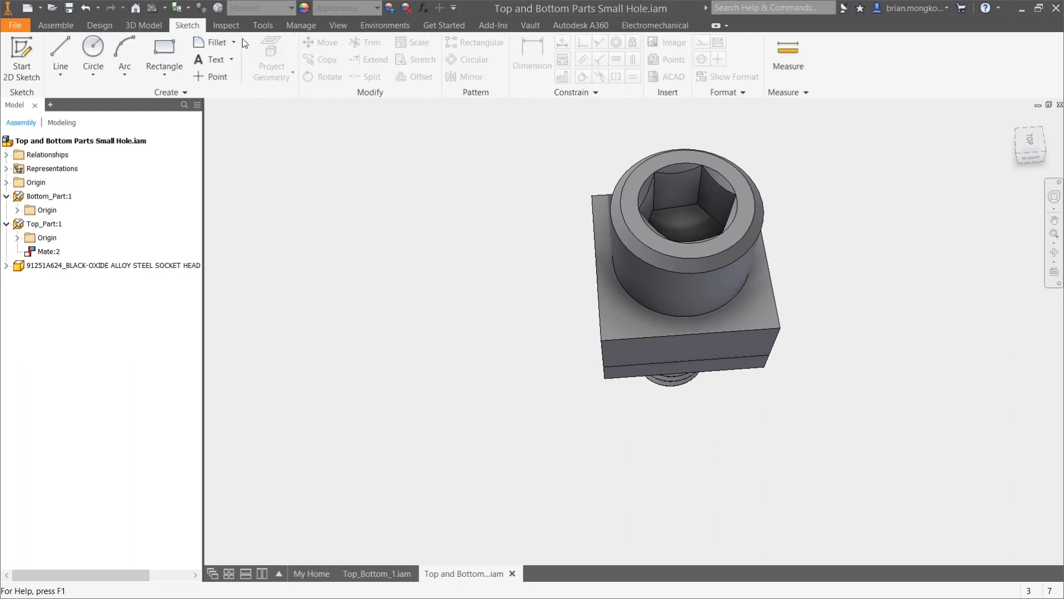
pyautogui.click(158, 49)
pyautogui.click(647, 235)
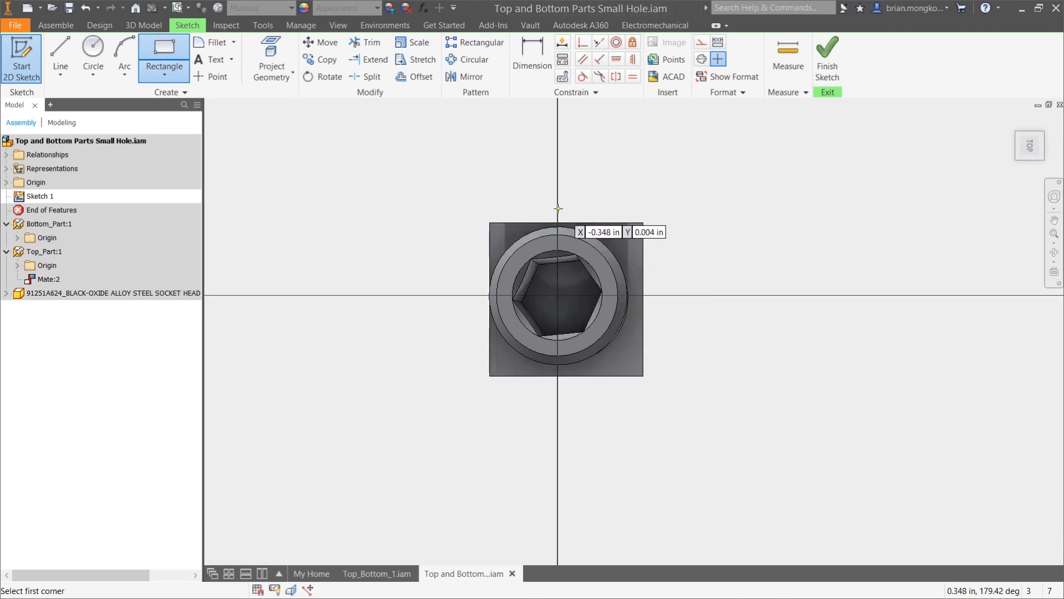
pyautogui.press('Tab')
pyautogui.write('-0')
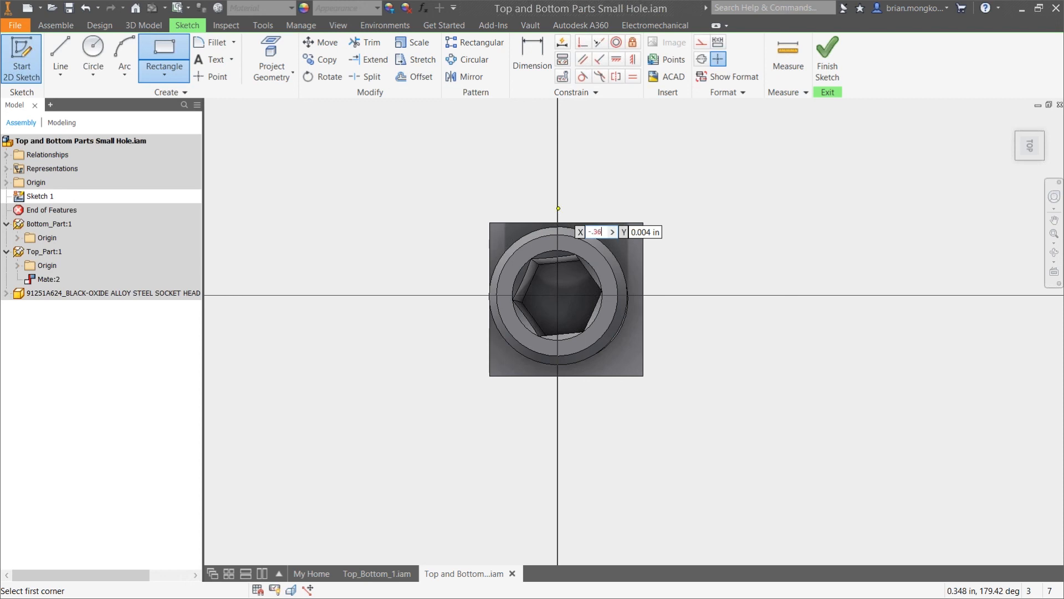
pyautogui.write('.36')
pyautogui.press('Tab')
pyautogui.write('0')
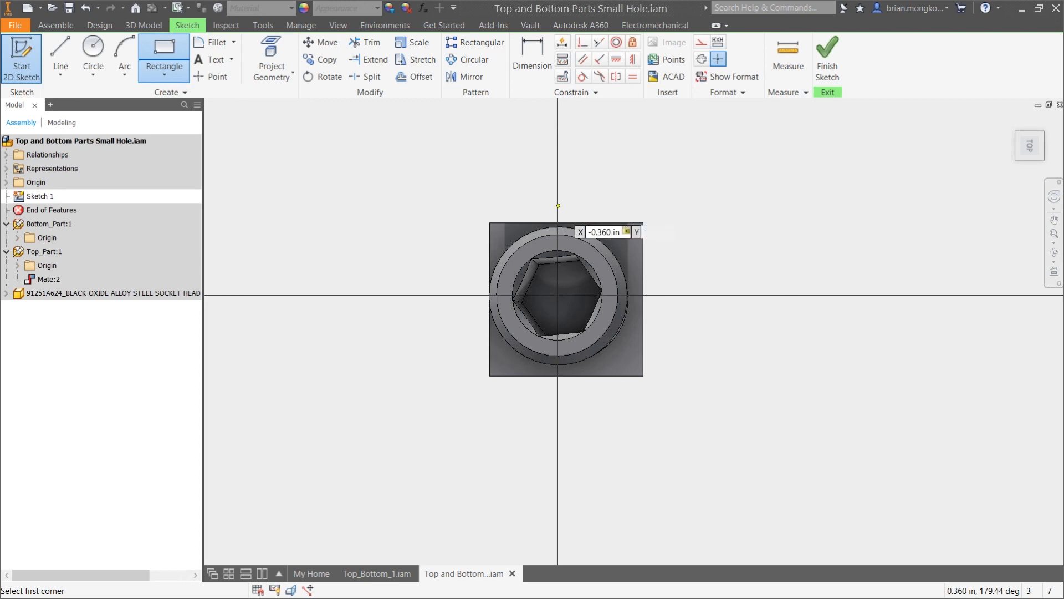
pyautogui.press('Tab')
pyautogui.press('Return')
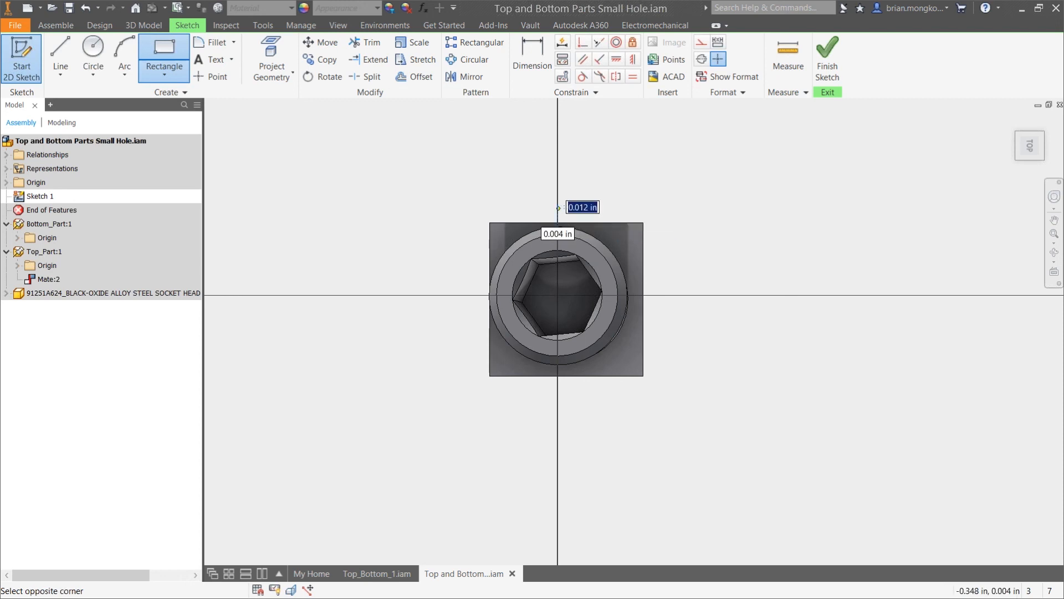
pyautogui.click(440, 432)
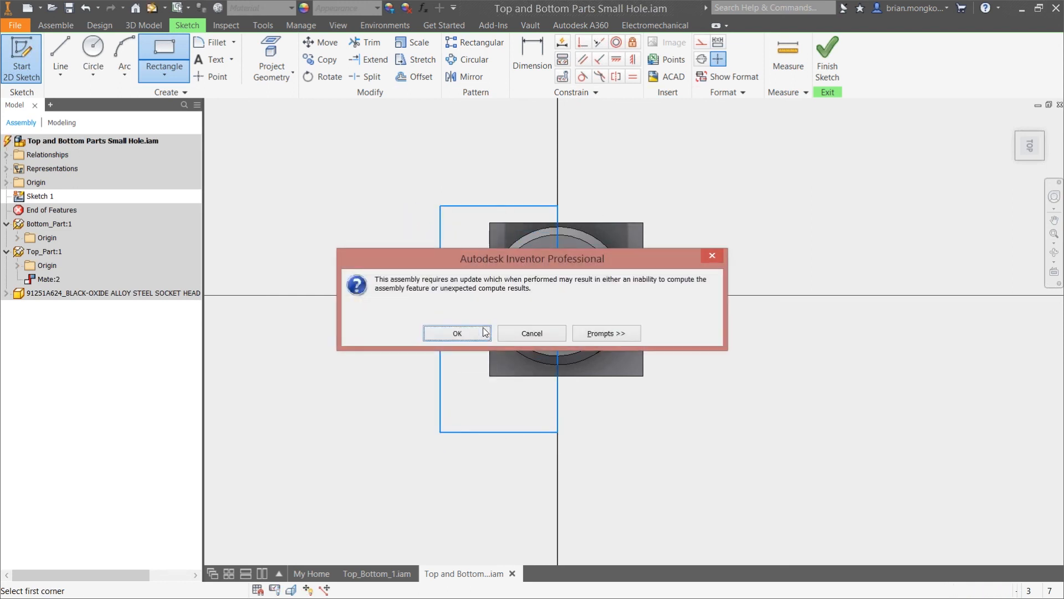
# Extrude the rectangle as a 2 in cut down through the screw and both parts, accepting the assembly update
pyautogui.click(458, 333)
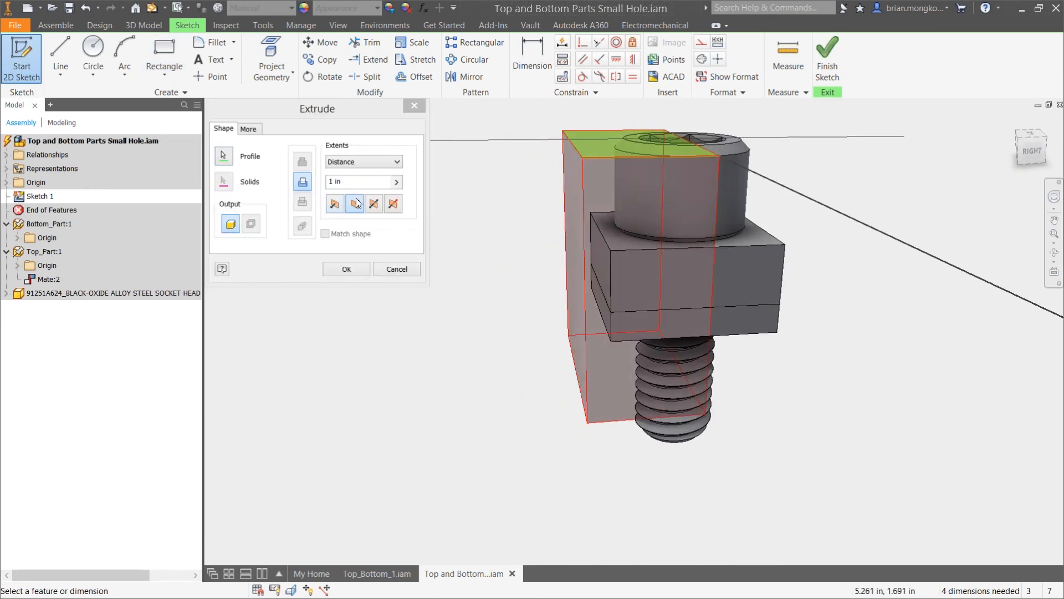
pyautogui.write('2')
pyautogui.press('Return')
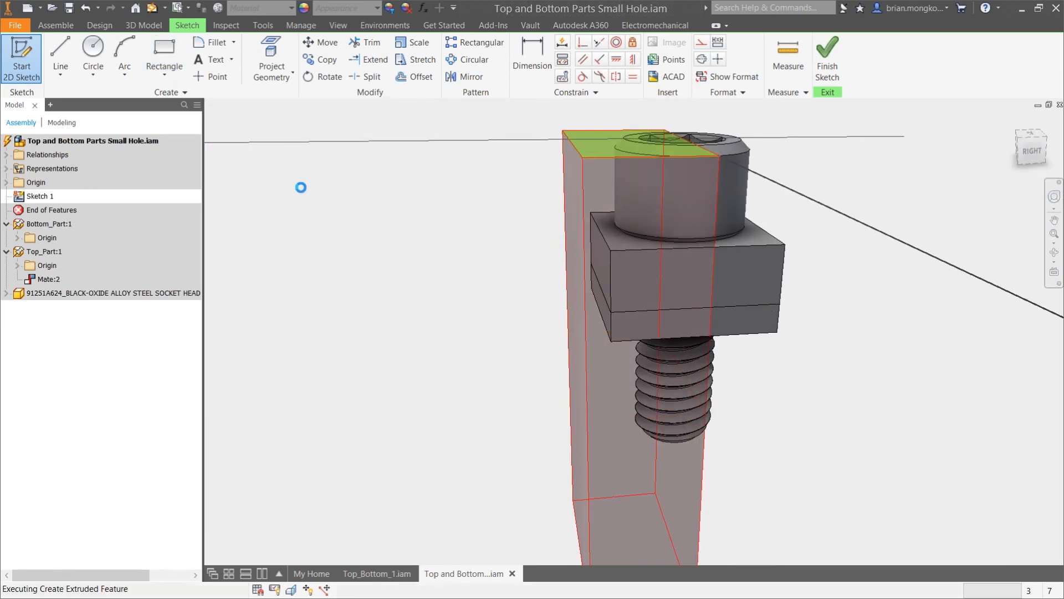
pyautogui.moveTo(477, 292)
pyautogui.keyDown('shift'); pyautogui.mouseDown(button='middle')
pyautogui.moveTo(557, 288)
pyautogui.moveTo(593, 321)
pyautogui.mouseUp(button='middle'); pyautogui.keyUp('shift')
# Measure from the midpoint of the screw's uppermost thread root to the corner of Top_Part's thread crest, viewed from the front
pyautogui.click(1013, 154)
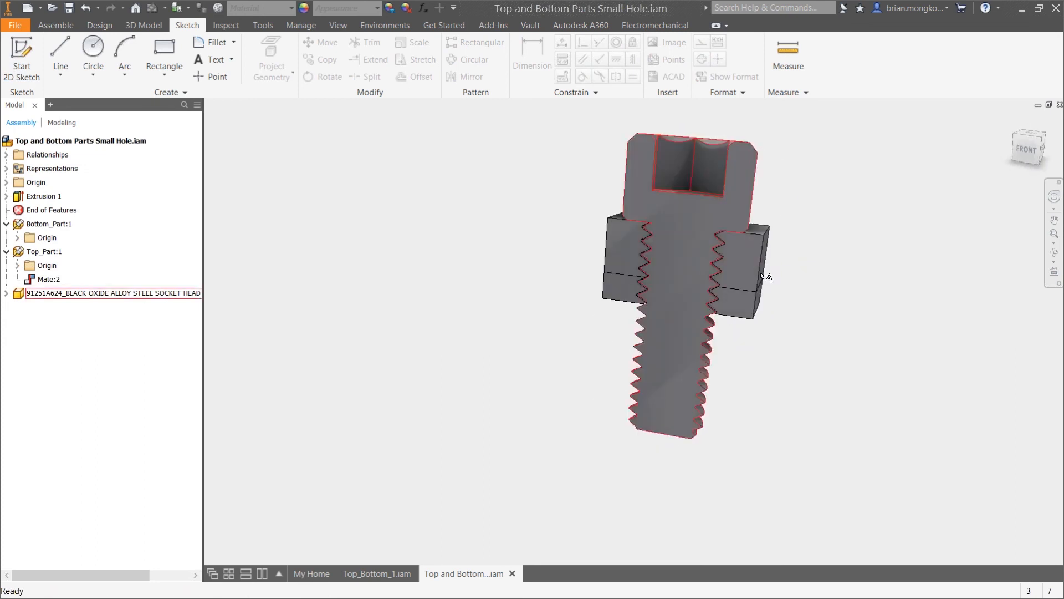
pyautogui.scroll(6, 708, 297)
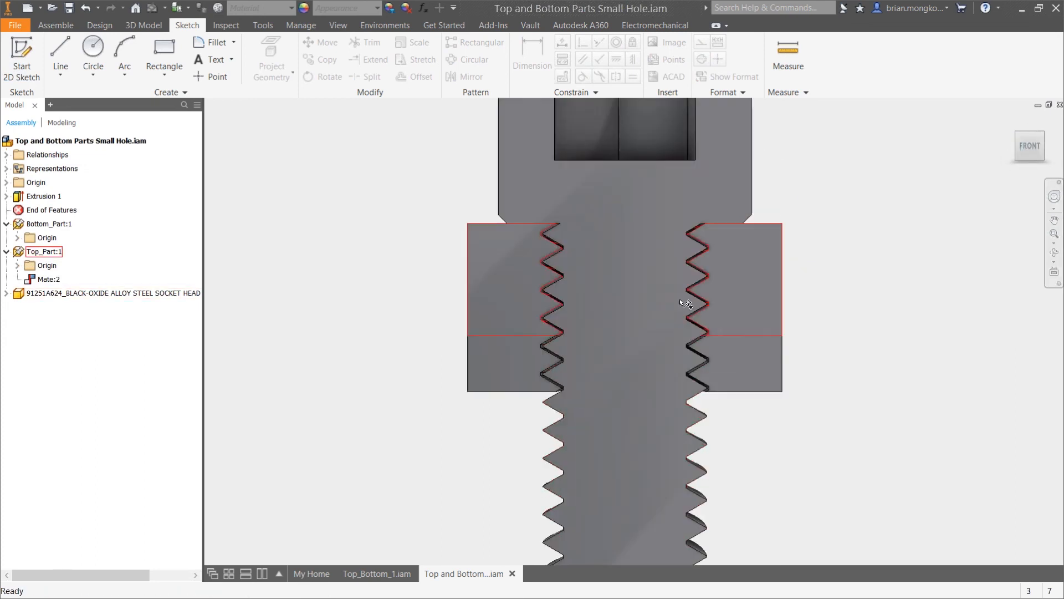
pyautogui.scroll(3, 707, 248)
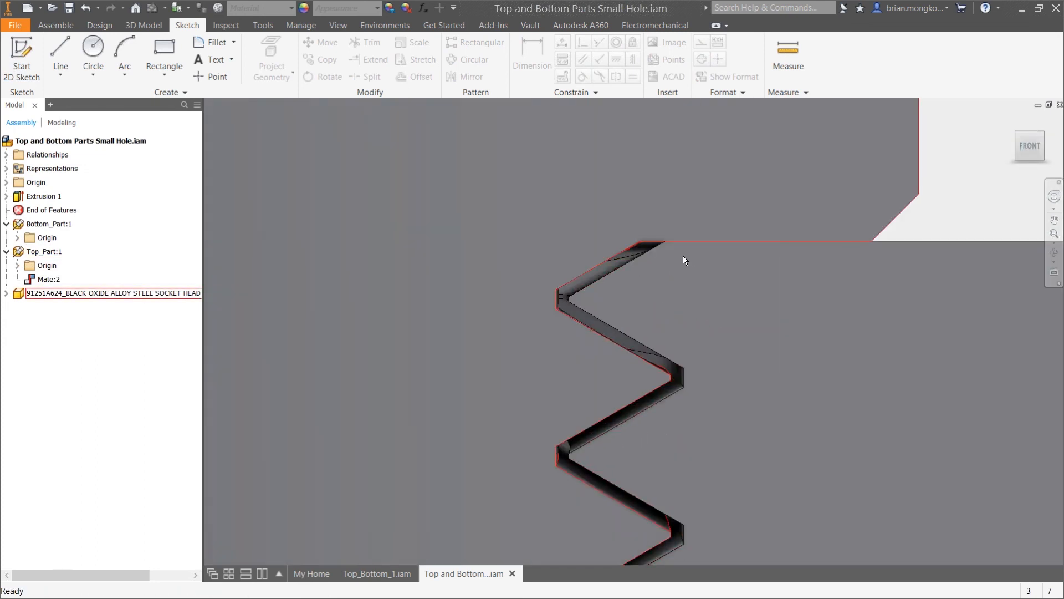
pyautogui.click(785, 51)
pyautogui.scroll(3, 577, 293)
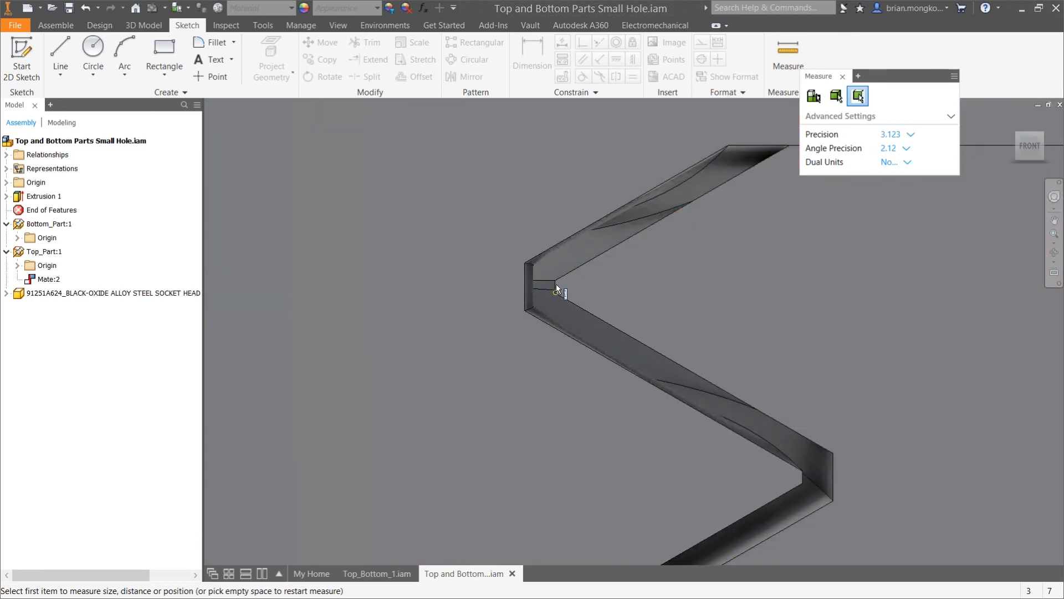
pyautogui.scroll(3, 557, 285)
pyautogui.scroll(-4, 596, 302)
pyautogui.scroll(2, 552, 297)
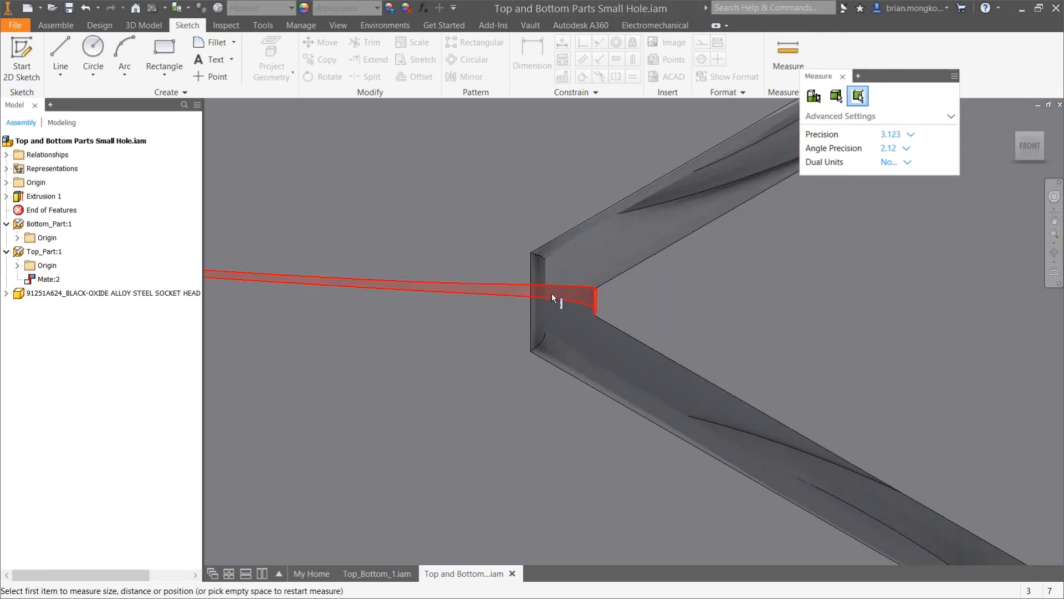
pyautogui.click(531, 300)
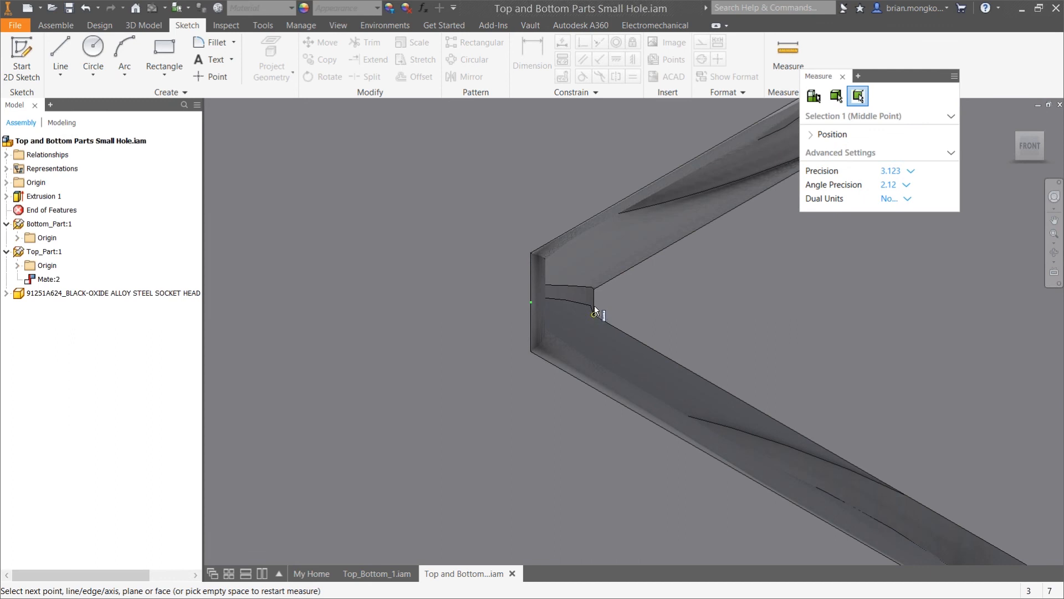
pyautogui.click(593, 313)
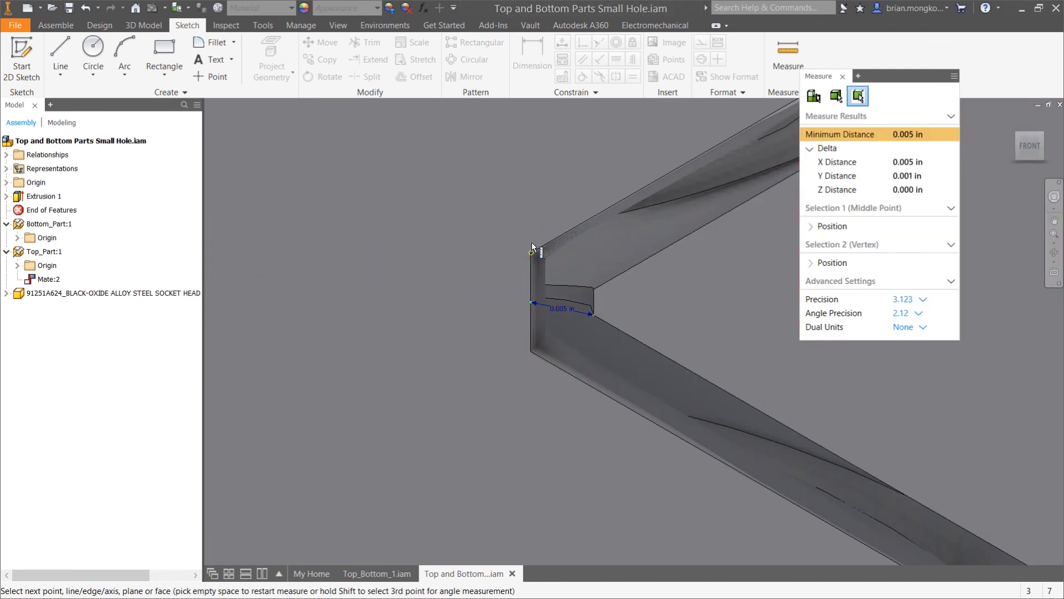
pyautogui.scroll(5, 533, 249)
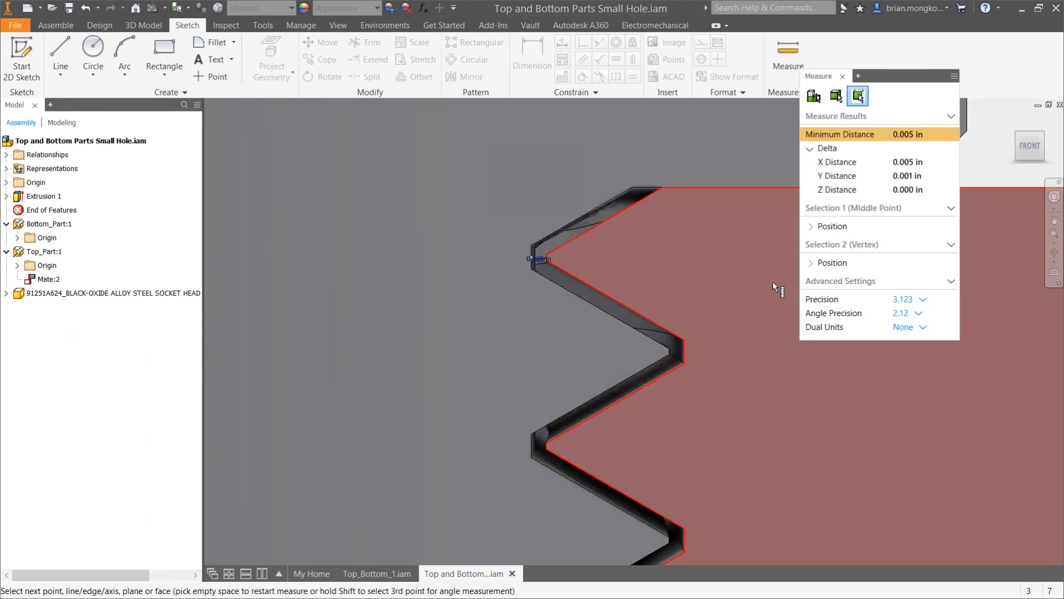
pyautogui.press('Escape')
# Measure the gap between the midpoints of a screw thread crest and the matching Top_Part thread root
pyautogui.click(785, 67)
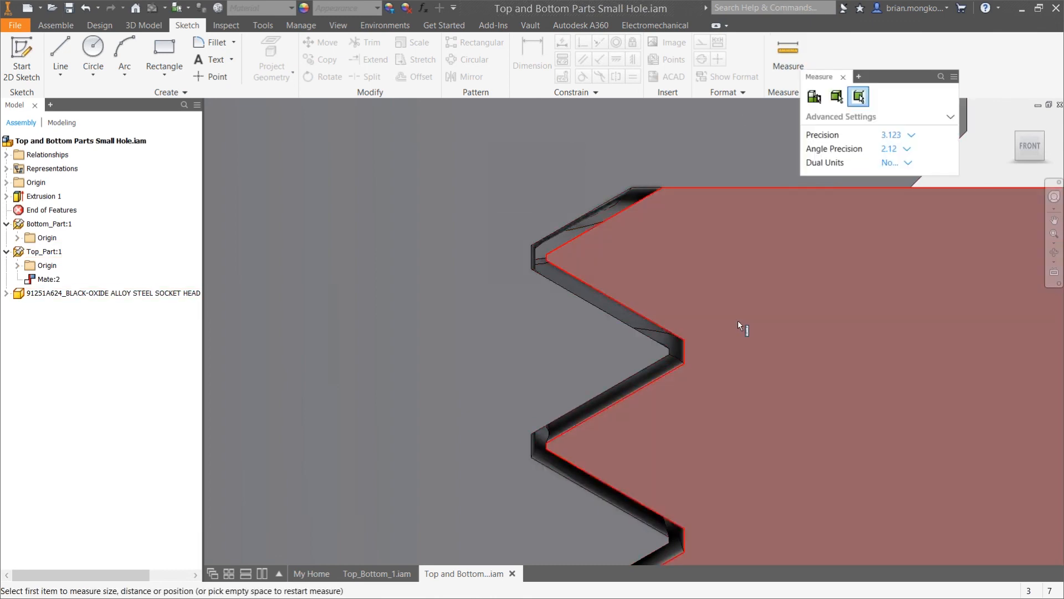
pyautogui.scroll(-5, 698, 327)
pyautogui.click(630, 380)
pyautogui.click(631, 380)
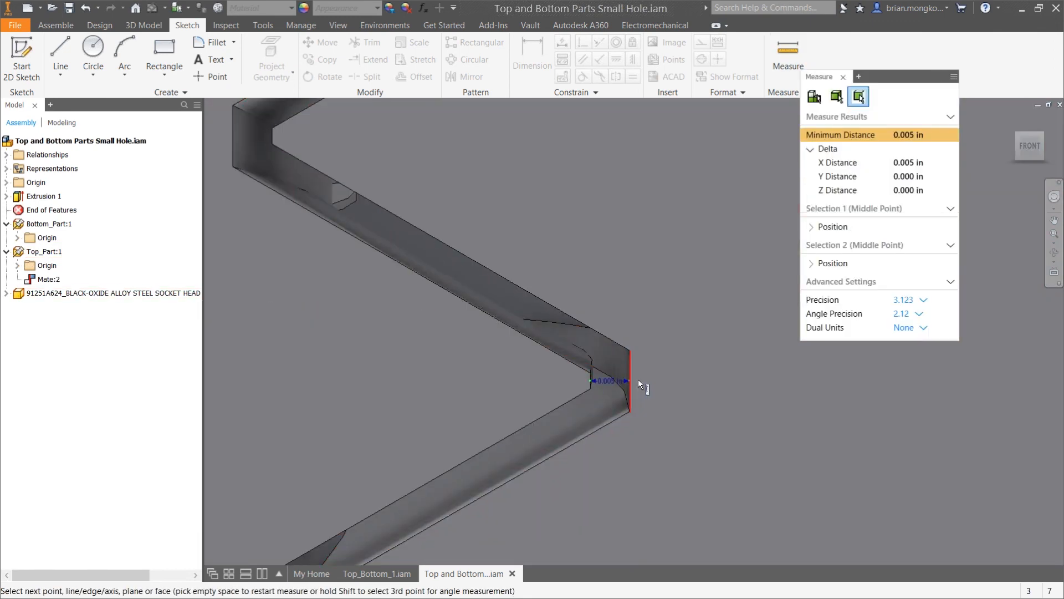
pyautogui.scroll(5, 677, 265)
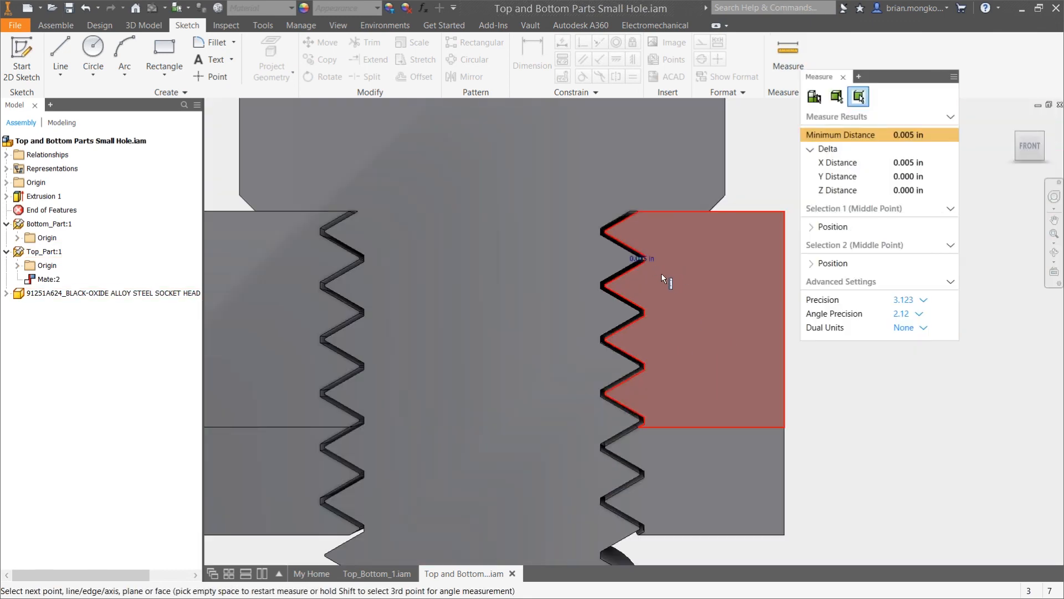
pyautogui.scroll(-3, 660, 290)
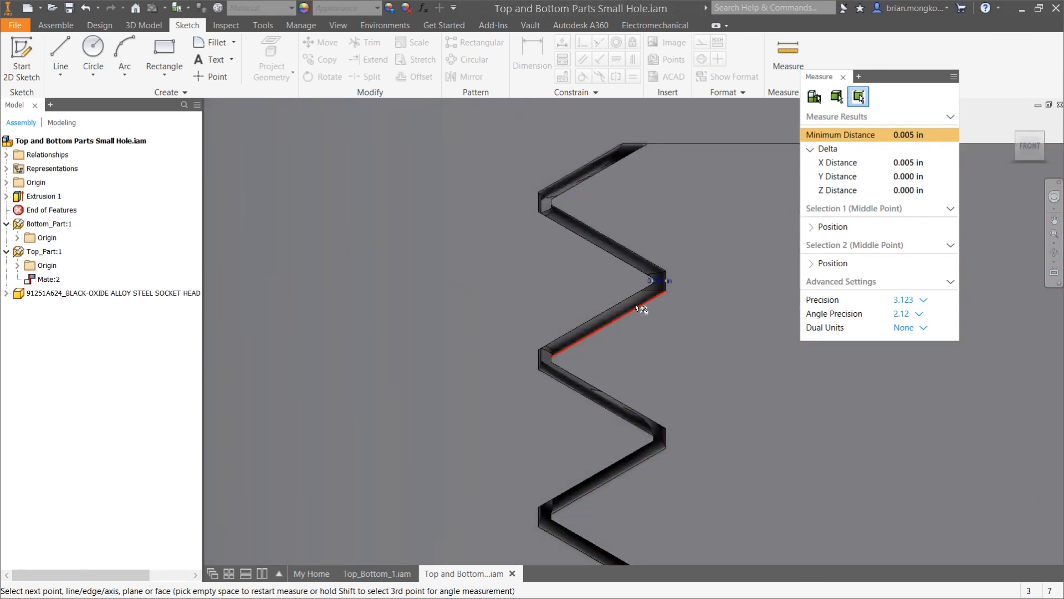
pyautogui.press('Escape')
pyautogui.scroll(3, 641, 293)
pyautogui.scroll(2, 713, 269)
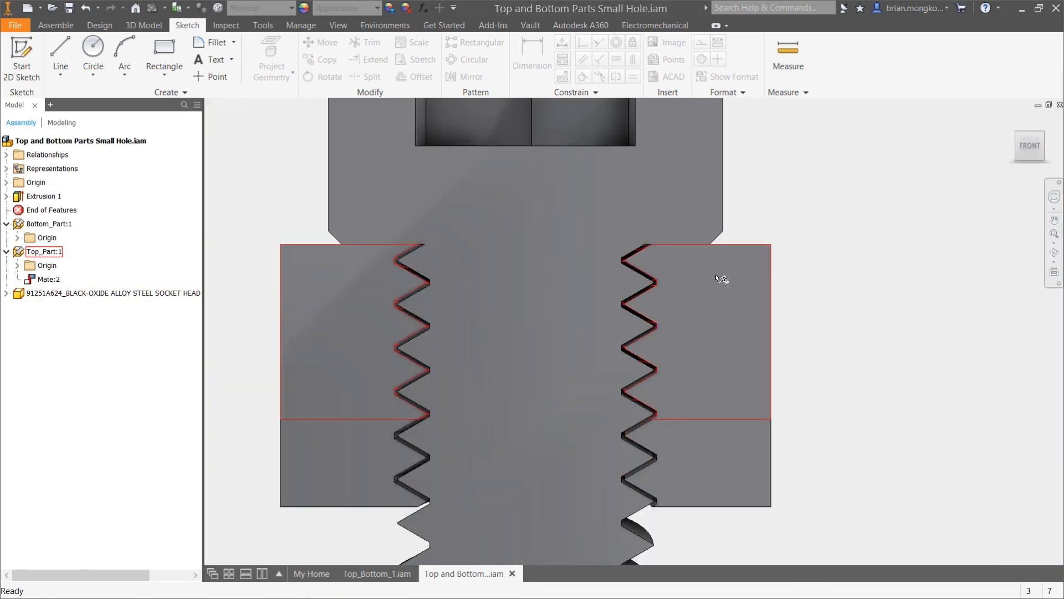
pyautogui.scroll(2, 737, 283)
pyautogui.scroll(2, 802, 304)
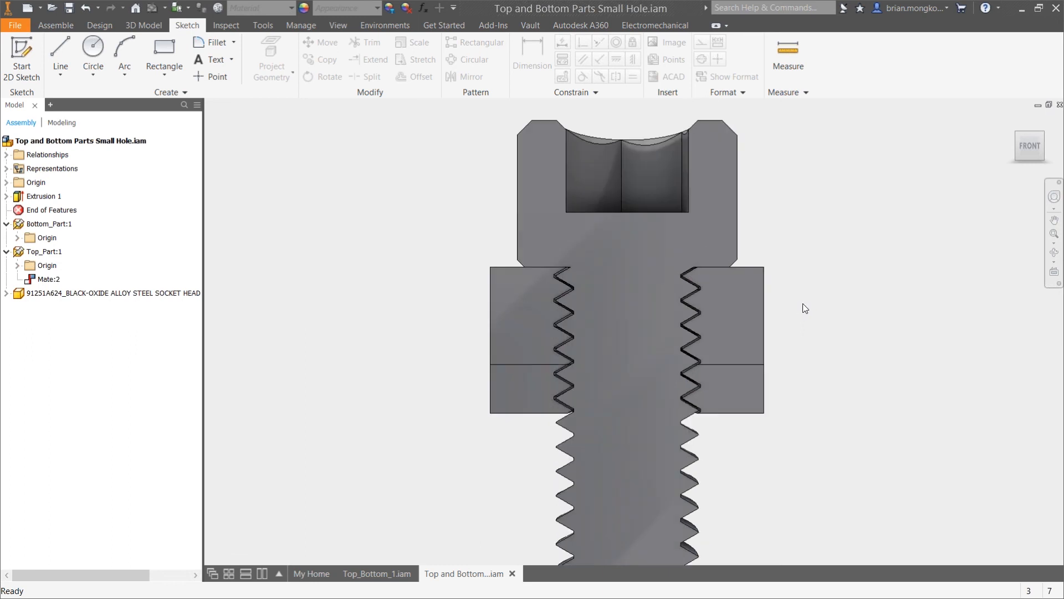
pyautogui.scroll(2, 813, 321)
pyautogui.moveTo(775, 376); pyautogui.dragTo(739, 325, button='middle')
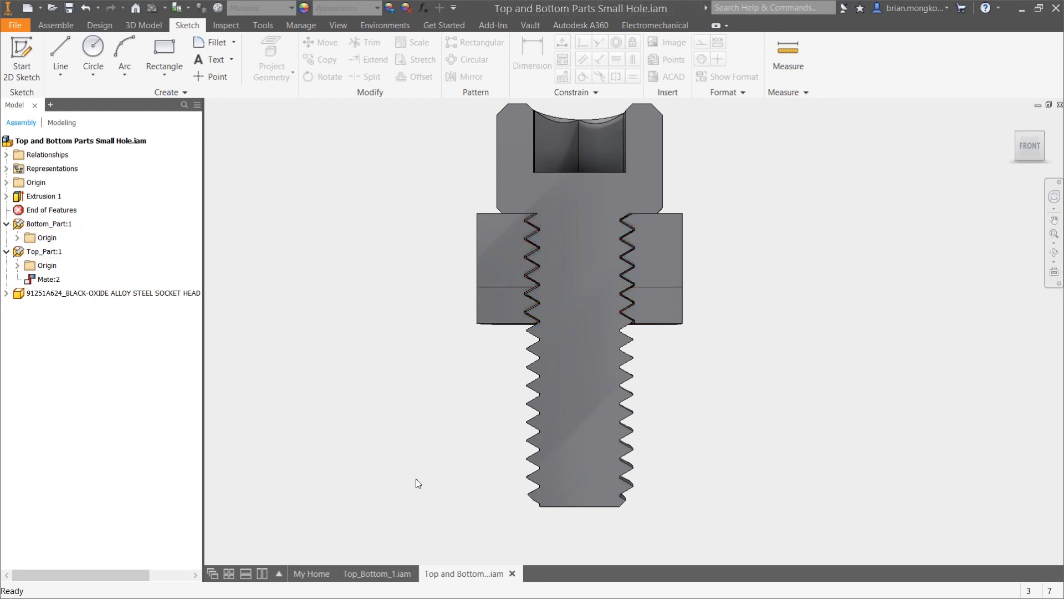
# Switch to the PowerPoint presentation and advance to the "From Start to Finish" slide
pyautogui.hotkey('alt', 'Tab')
pyautogui.hotkey('alt', 'Tab')
pyautogui.hotkey('alt', 'Tab')
pyautogui.hotkey('alt', 'Tab')
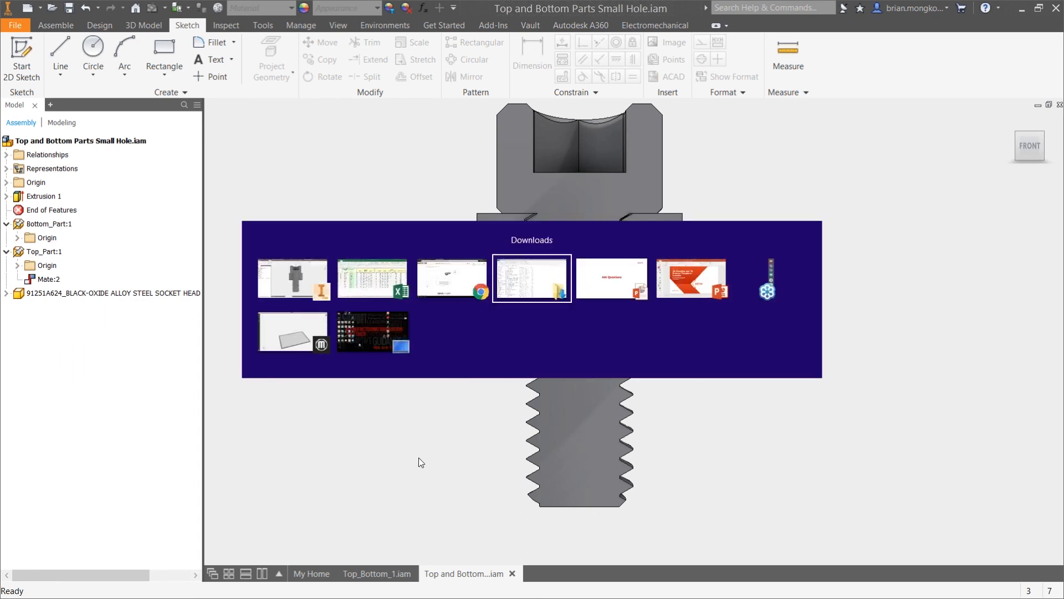
pyautogui.press('Right')
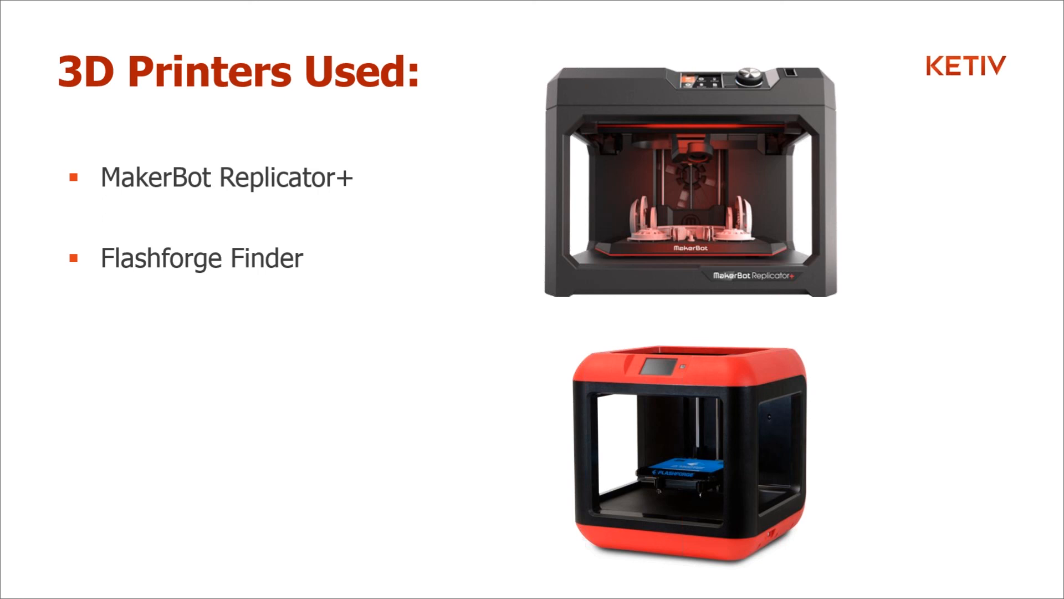
pyautogui.press('Right')
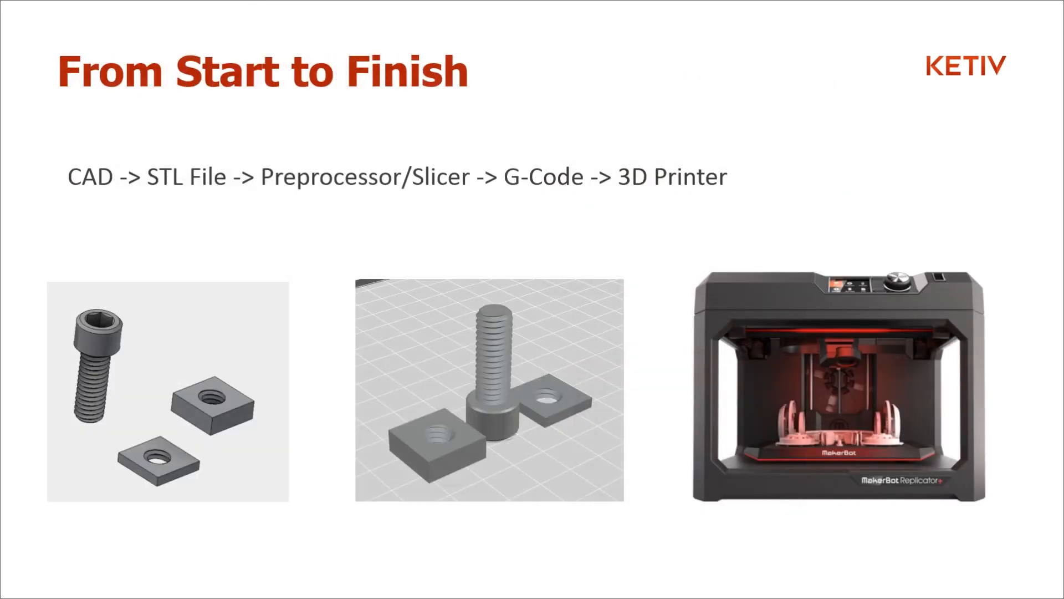